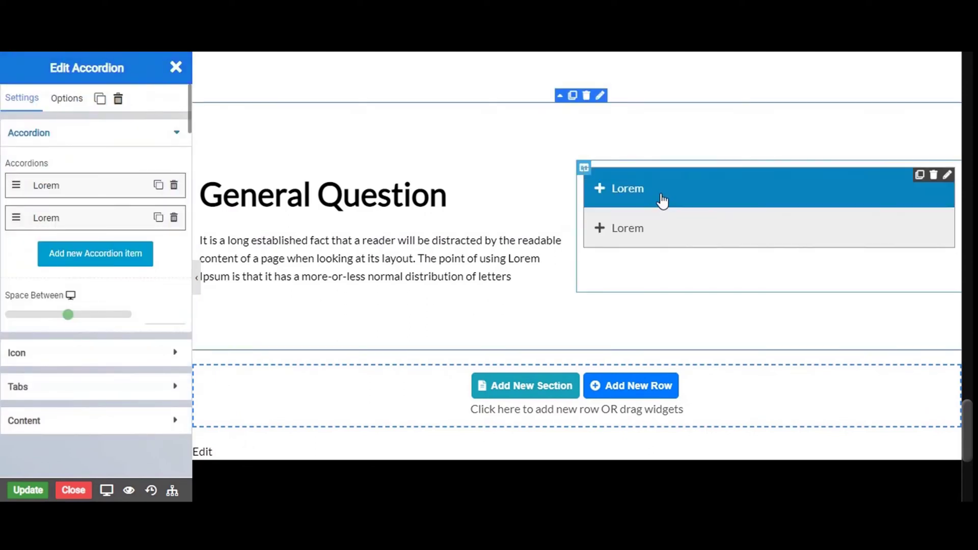
Review the inner row settings of the first Lorem accordion item.
left_click(85, 192)
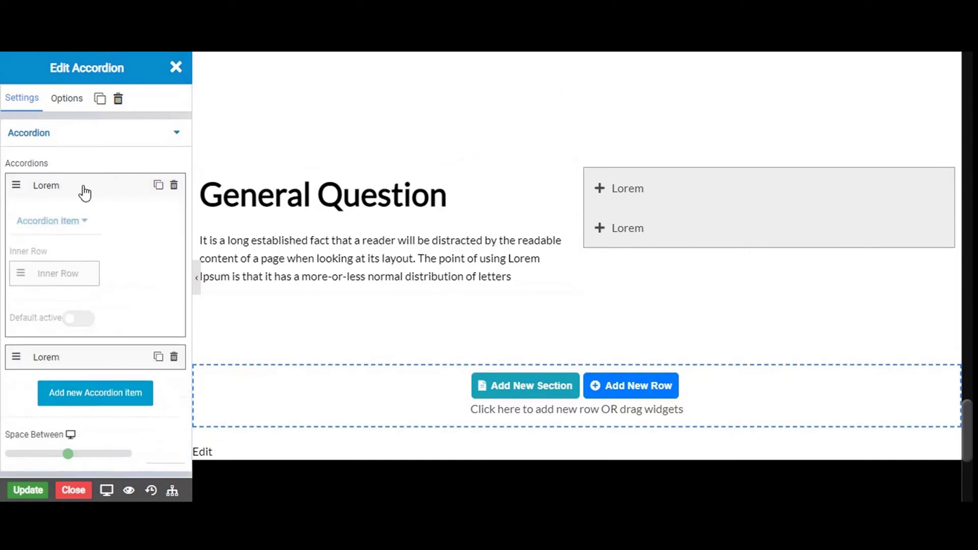
left_click(62, 285)
scroll(63, 285, "down", 4)
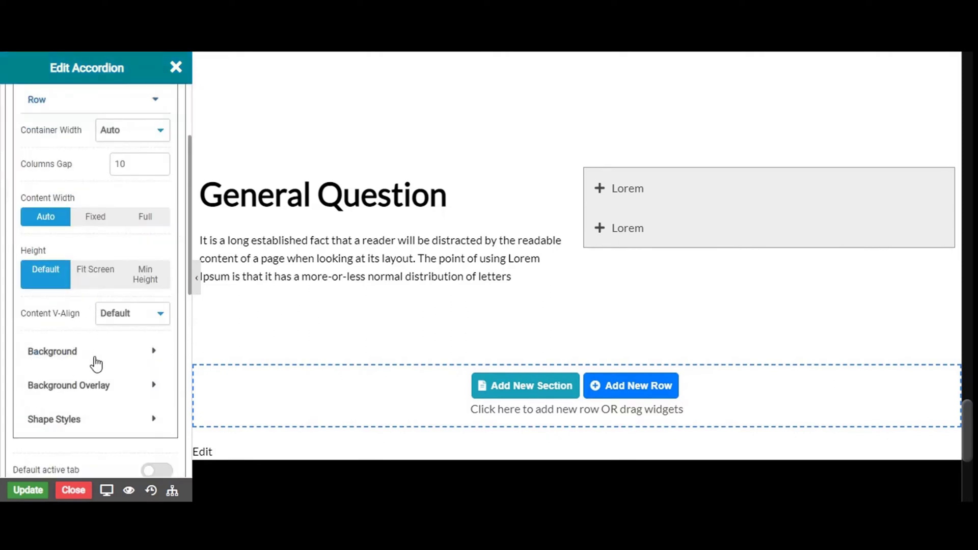
left_click(96, 364)
scroll(73, 394, "up", 4)
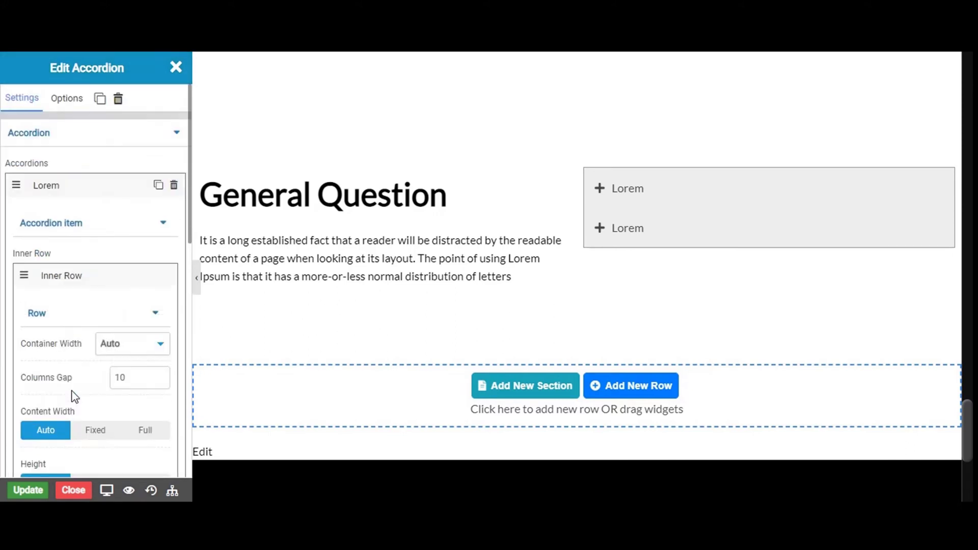
left_click(81, 281)
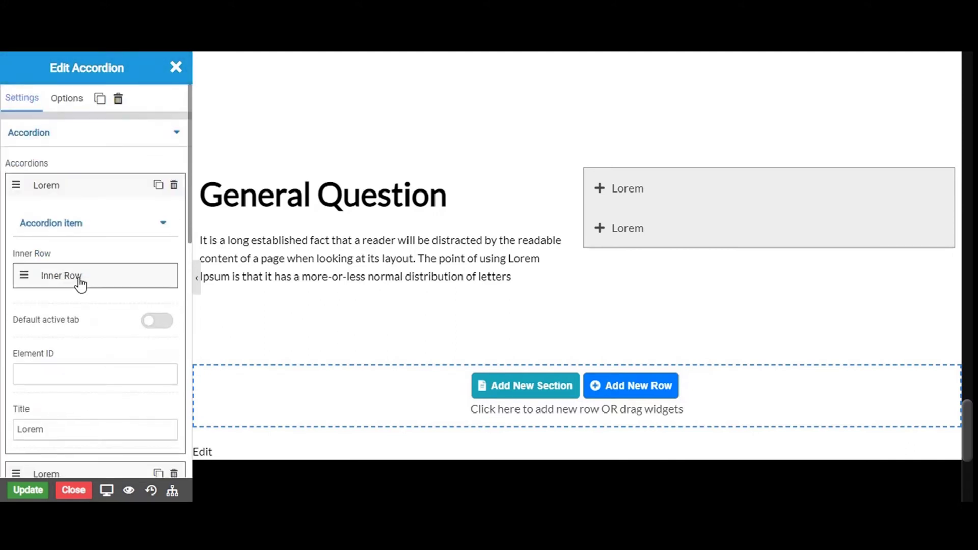
Make the first accordion item the default active tab and title it "How long does my license/seats last for?".
left_click(152, 326)
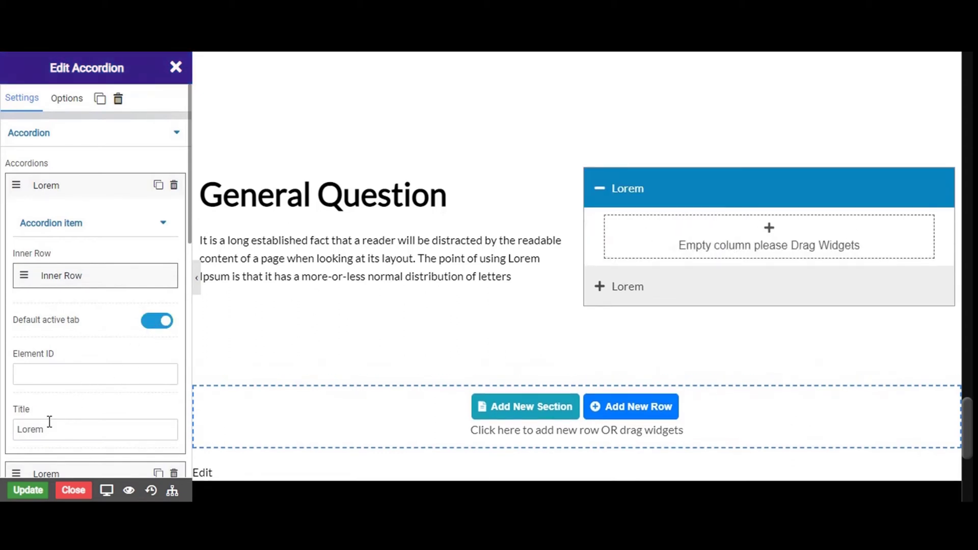
left_click(49, 375)
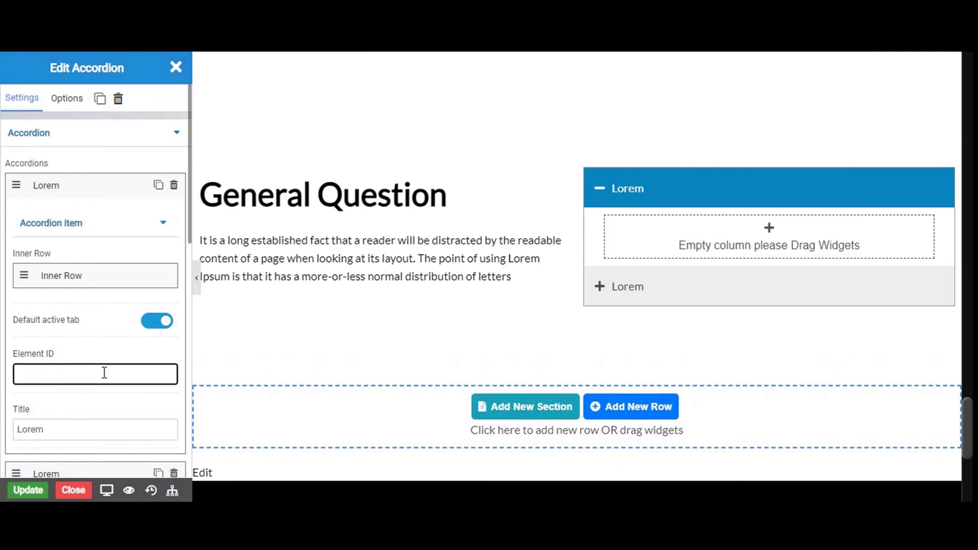
double_click(58, 429)
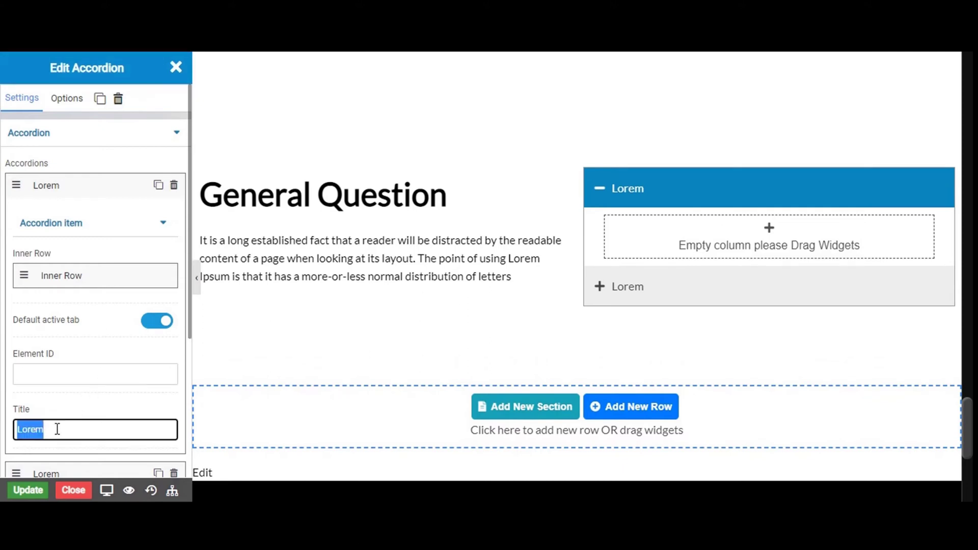
key("ctrl+v")
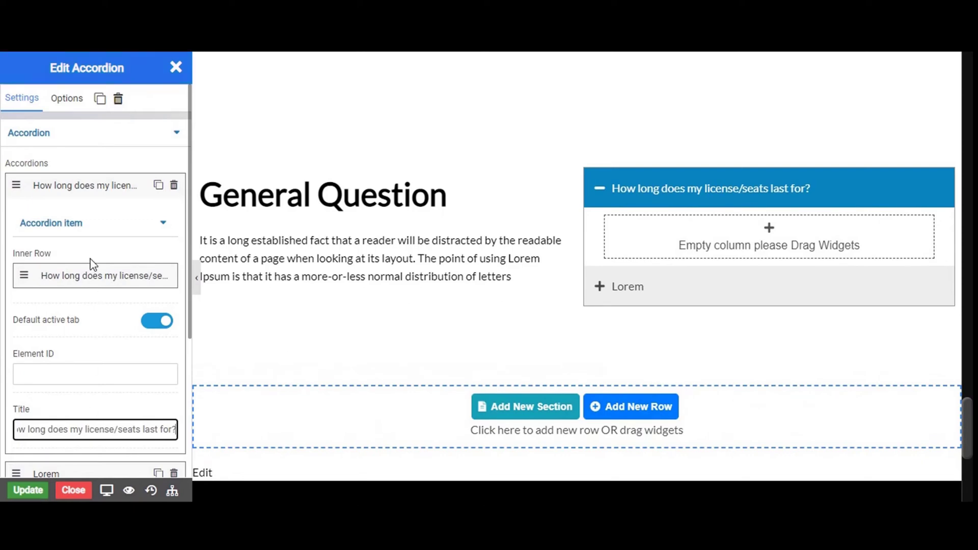
left_click(68, 193)
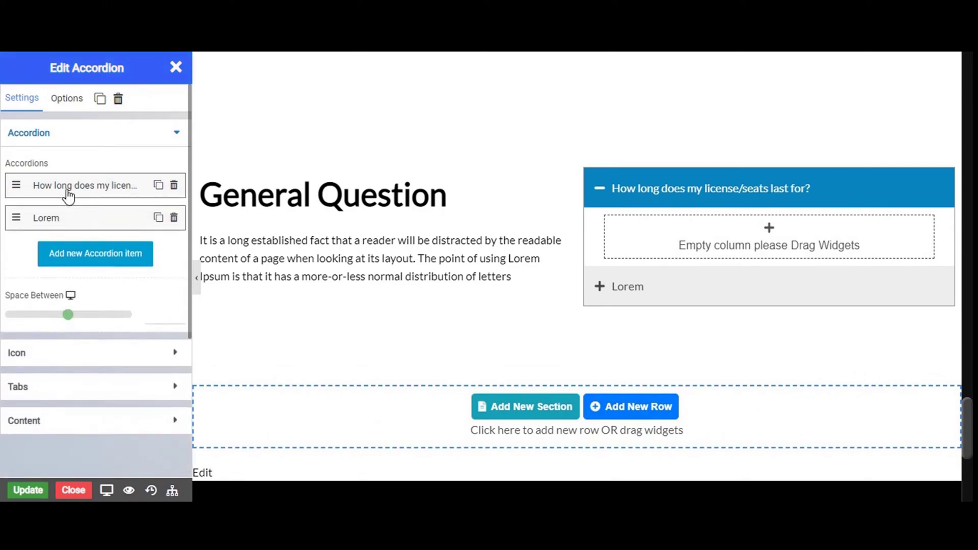
left_click(67, 193)
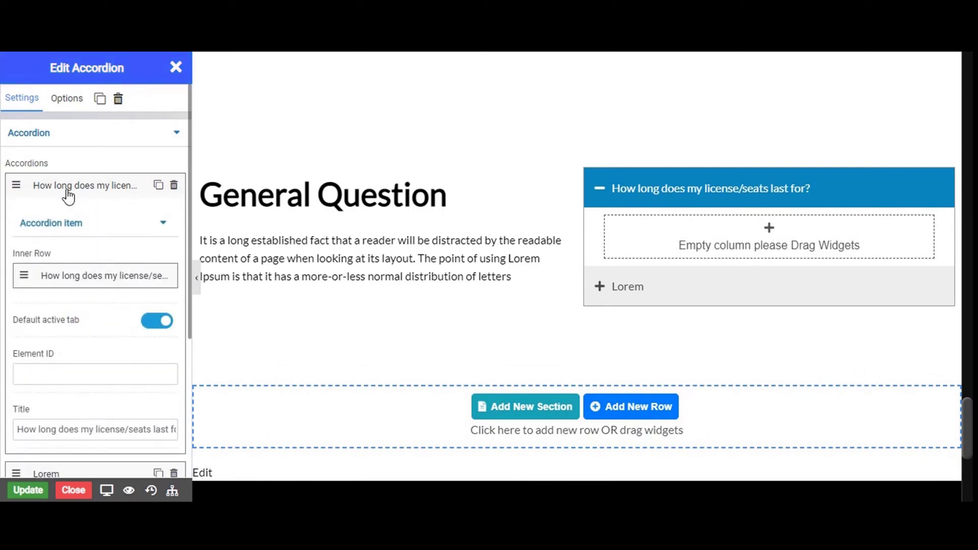
left_click(68, 193)
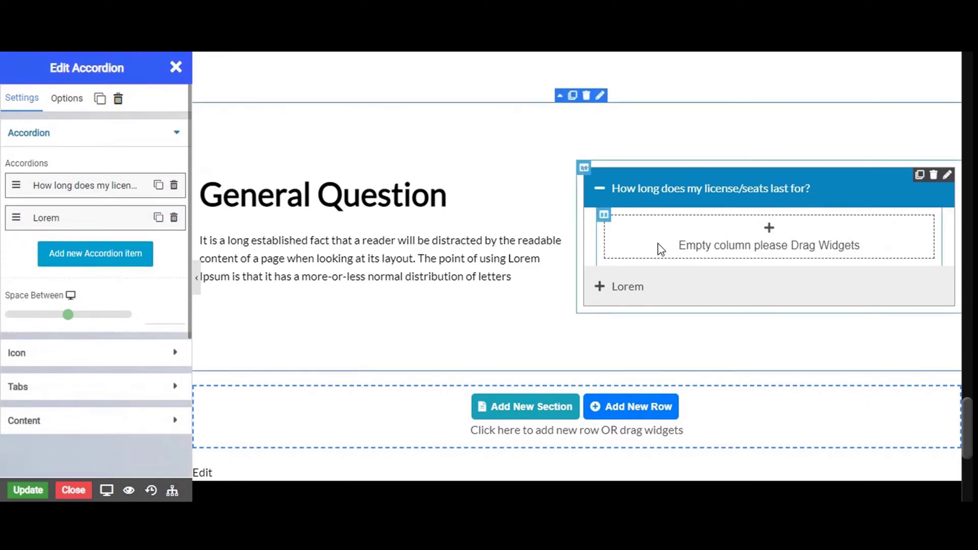
Clear the widget search and add a Title widget to the empty column inside the first accordion item.
left_click(175, 67)
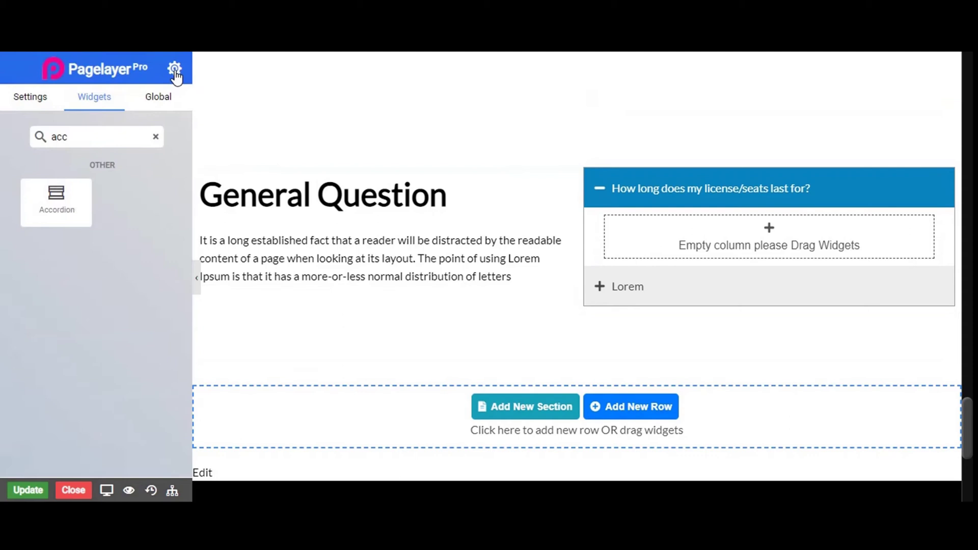
double_click(88, 131)
key("BackSpace")
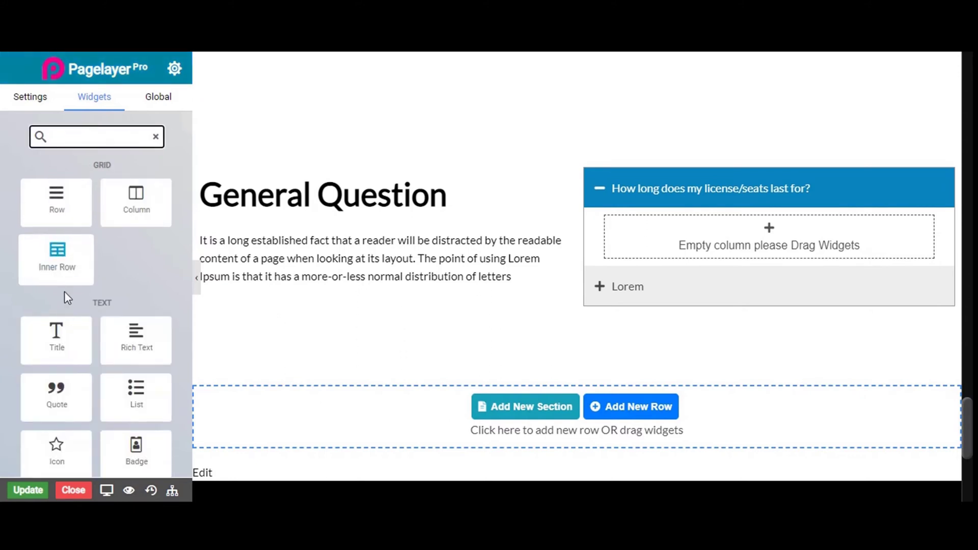
left_click_drag(58, 334, 709, 224)
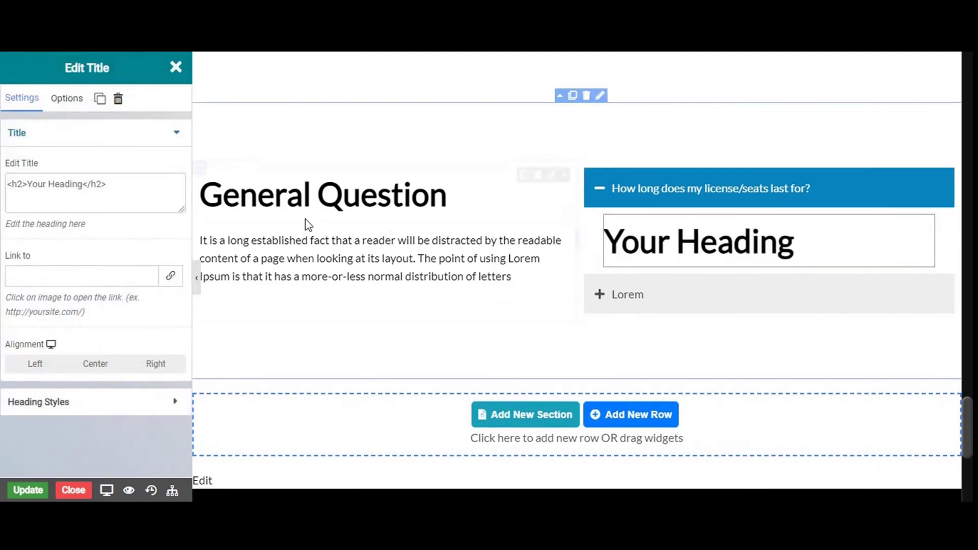
Replace the h2 placeholder heading with untagged text running from "It is a long established fact that a reader will be distracted" to "content here', making".
left_click(23, 184)
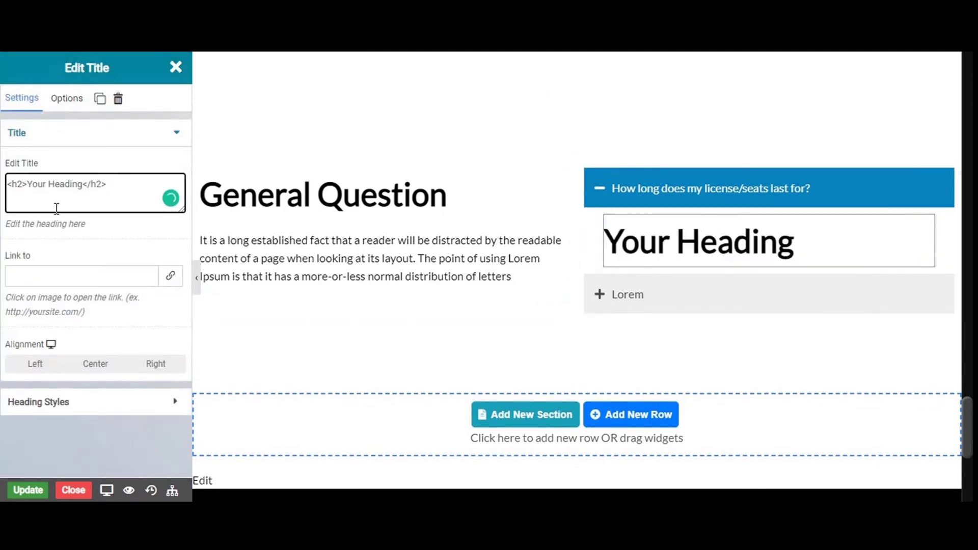
key("BackSpace")
key("BackSpace")
type("p")
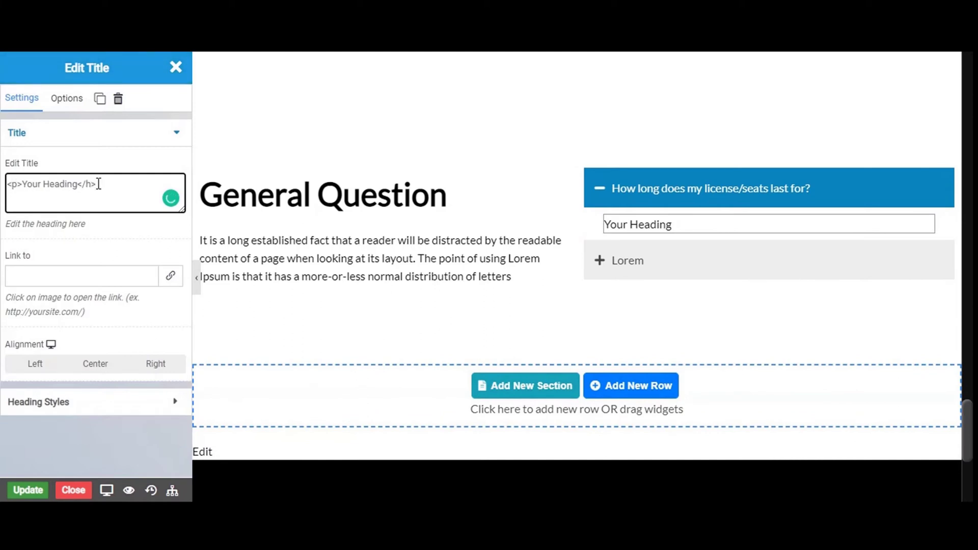
left_click(657, 232)
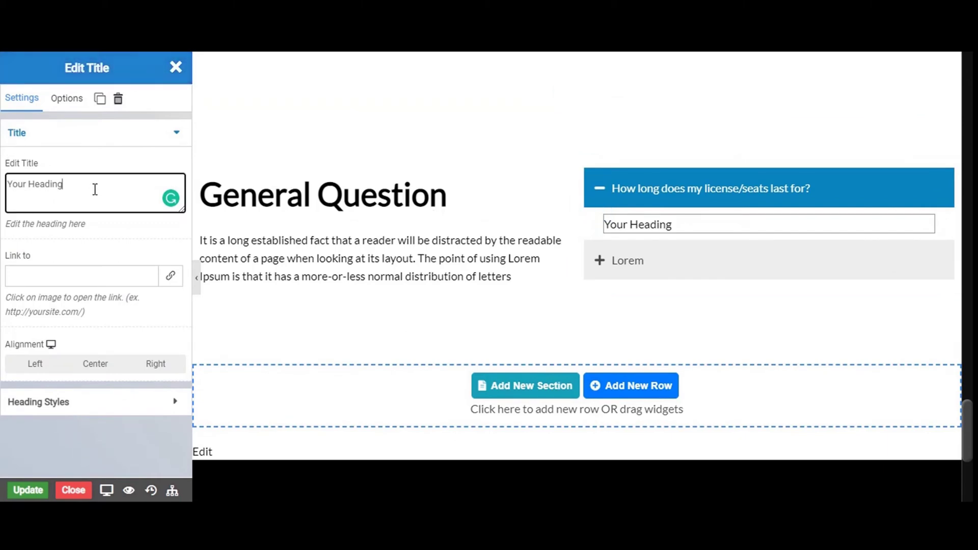
left_click_drag(62, 186, 30, 209)
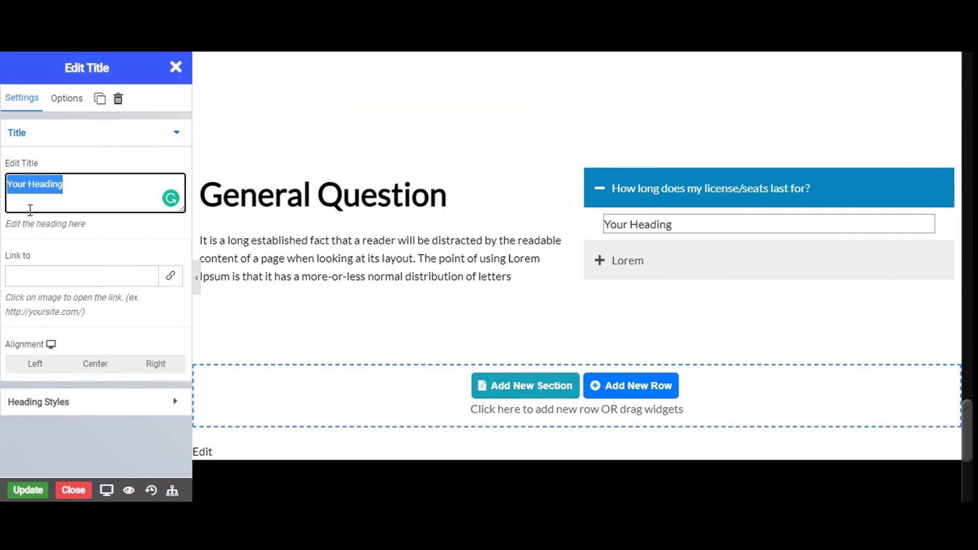
type("It is a long established fact that a reader will be distracted by the readable content of a page when looking at its layout. The point of using Lorem Ipsum is that it has a more-or-less normal distribution of letters, as opposed to using 'Content here, content here', making")
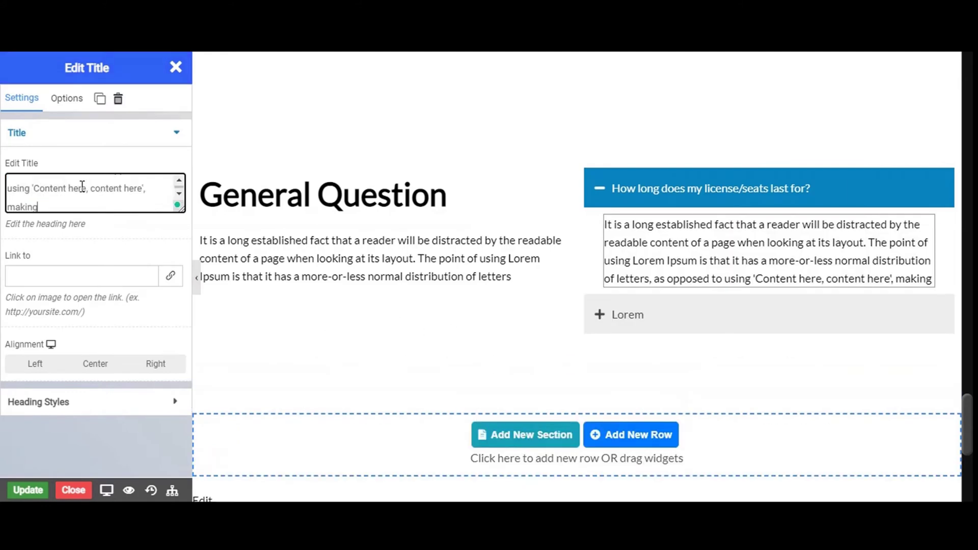
Collapse the first item on the page and duplicate it in the accordion's settings.
left_click(704, 200)
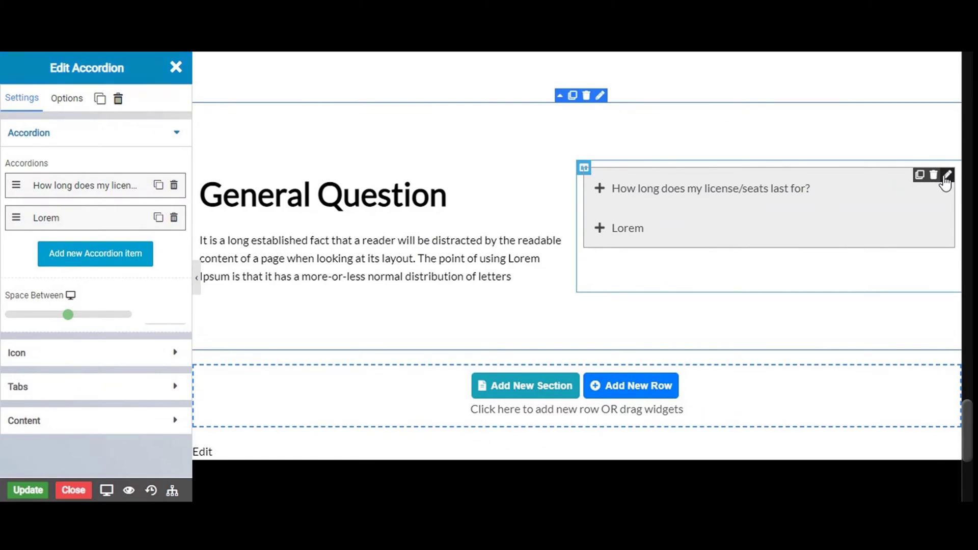
left_click(89, 193)
scroll(66, 367, "down", 2)
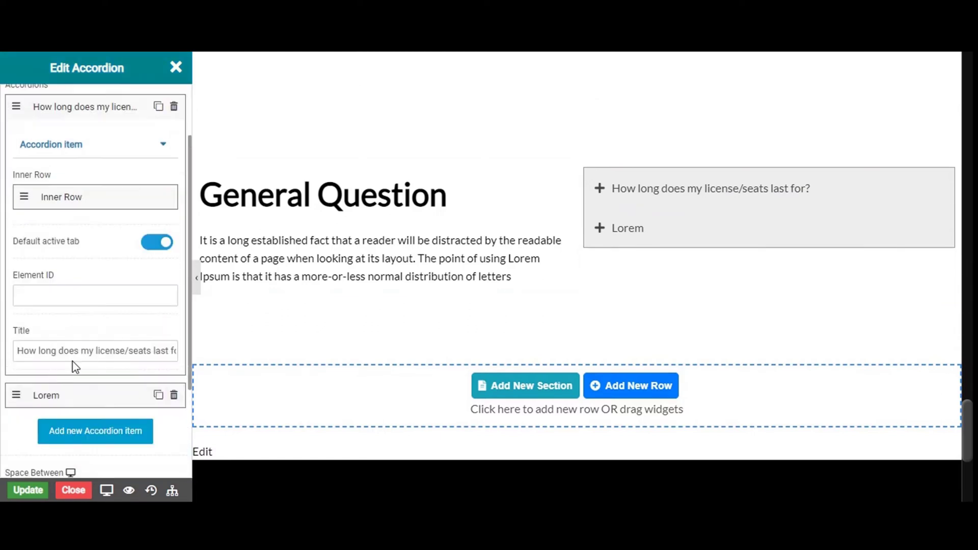
scroll(64, 295, "up", 2)
left_click(55, 192)
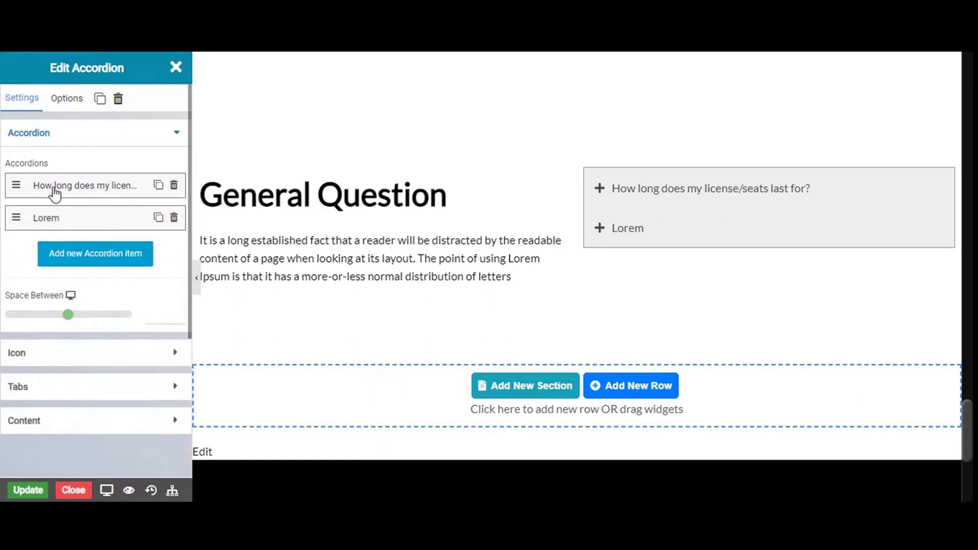
left_click(158, 187)
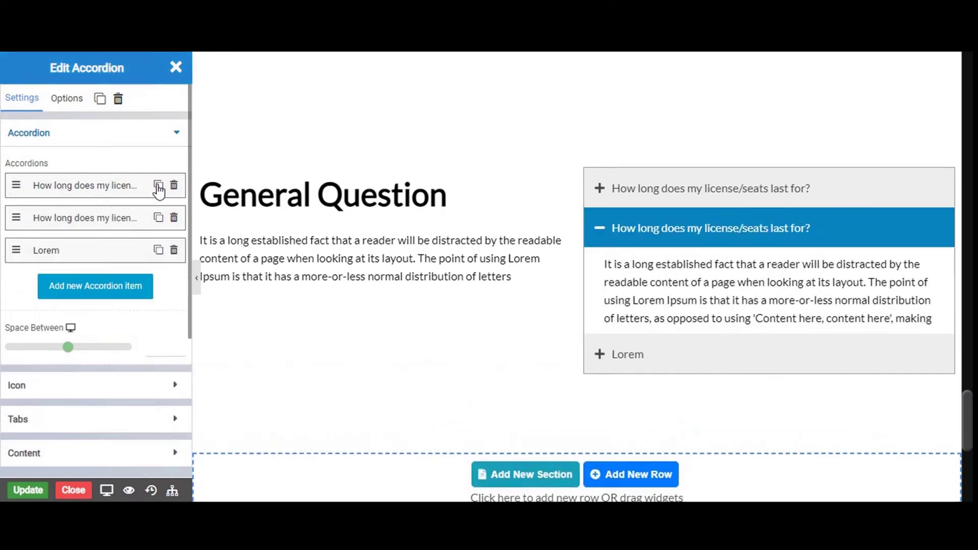
Turn off the default active tab option for the duplicated item and delete the remaining Lorem item.
left_click(115, 231)
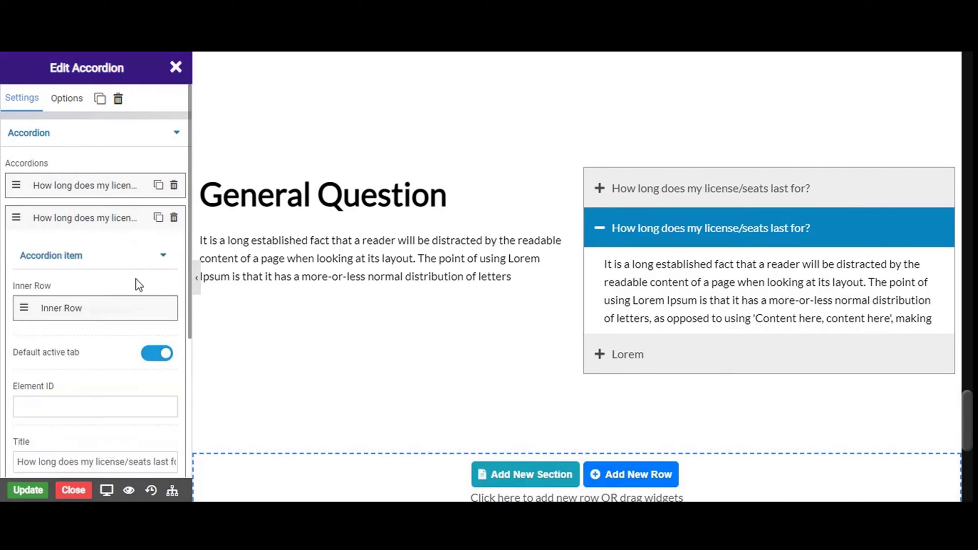
left_click(146, 363)
left_click(147, 363)
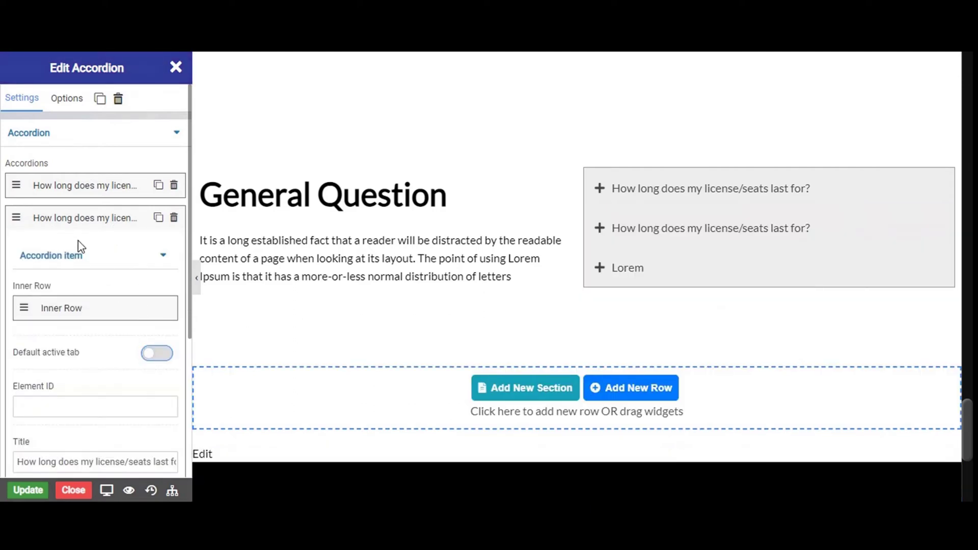
left_click(67, 230)
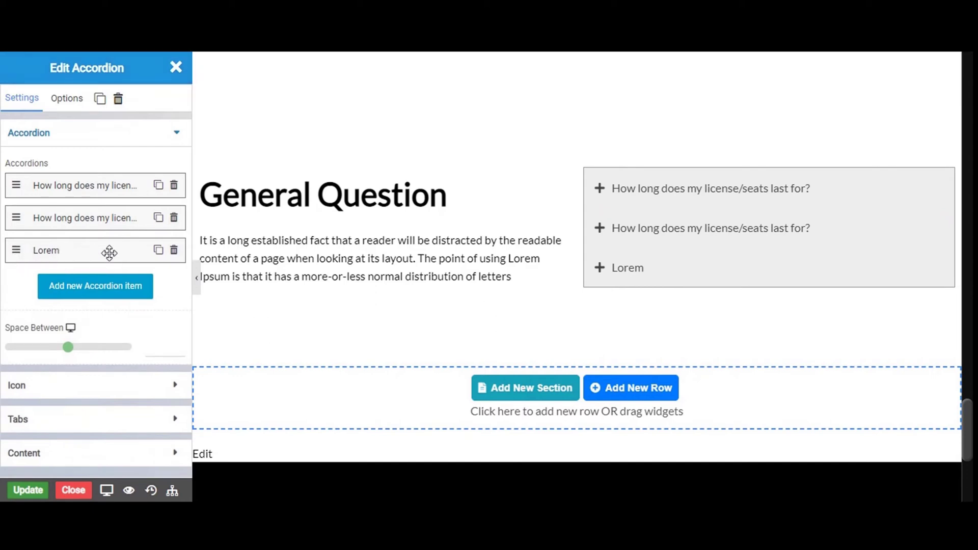
left_click(173, 250)
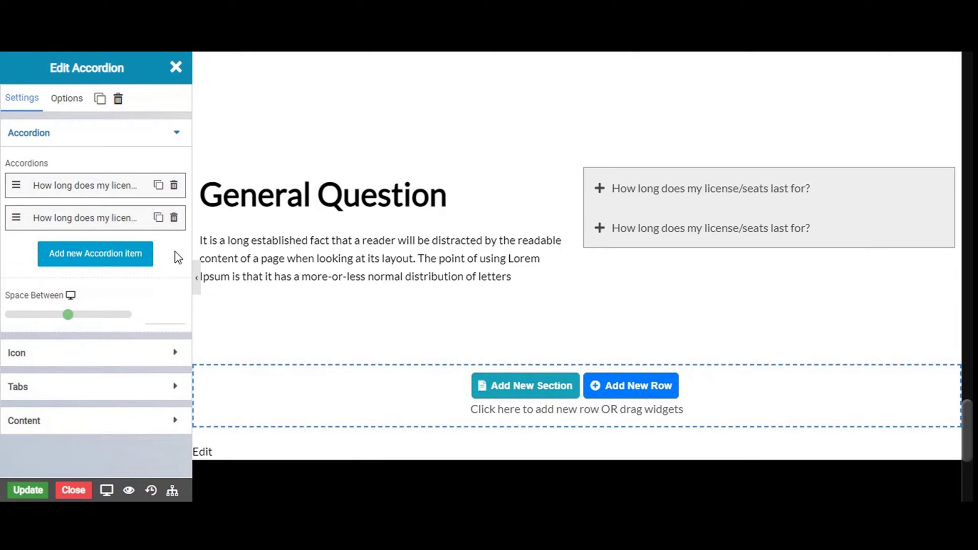
Title the second accordion item "Can I build one page website?" and expand it on the page to check its content.
left_click(109, 228)
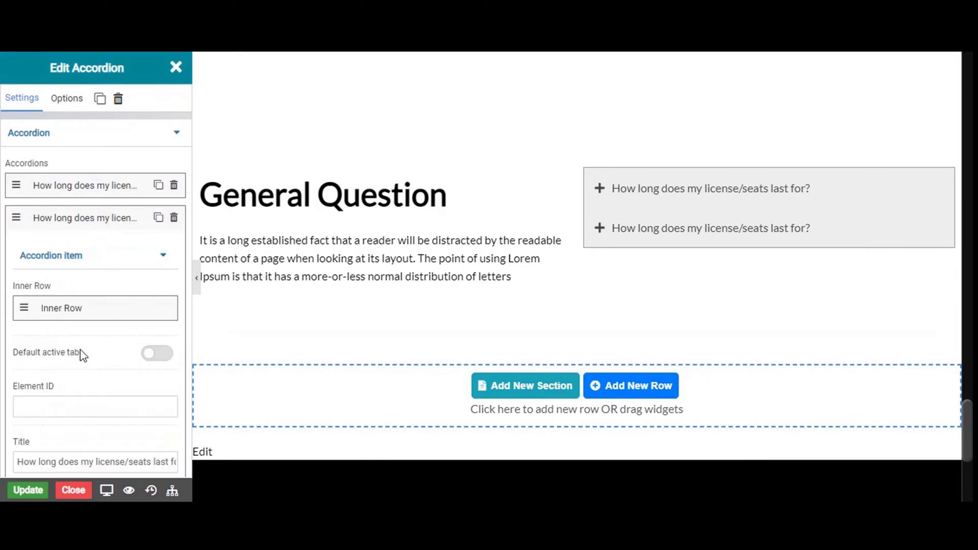
scroll(78, 357, "down", 2)
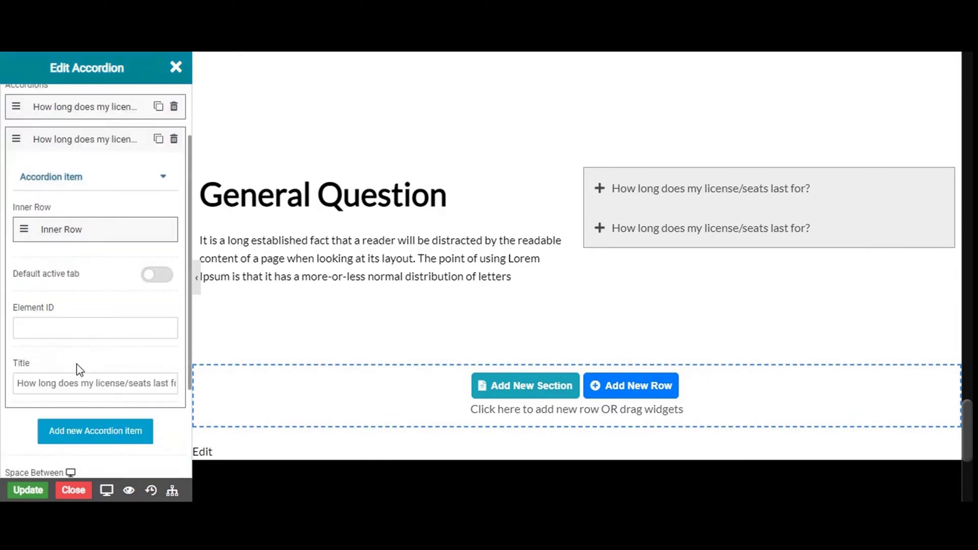
triple_click(103, 383)
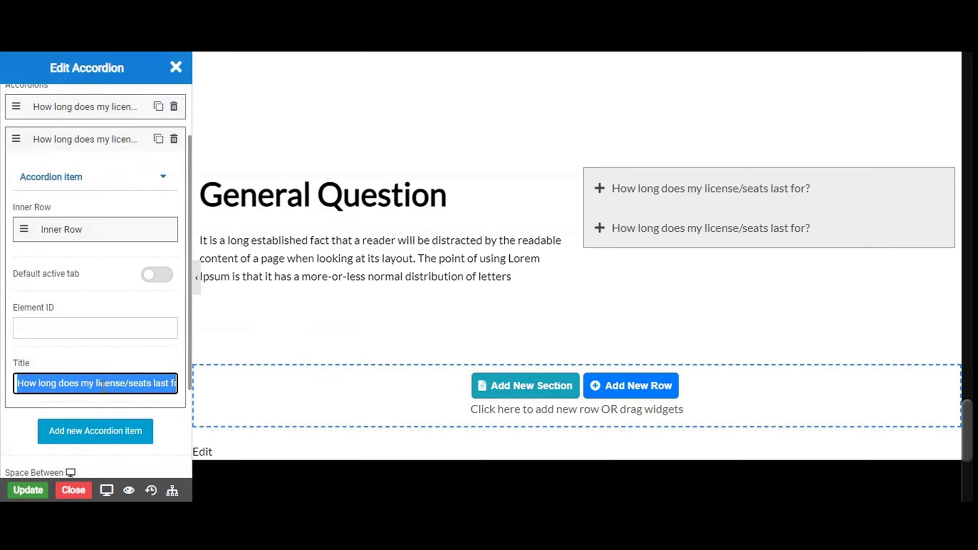
type("Can I build one page website?")
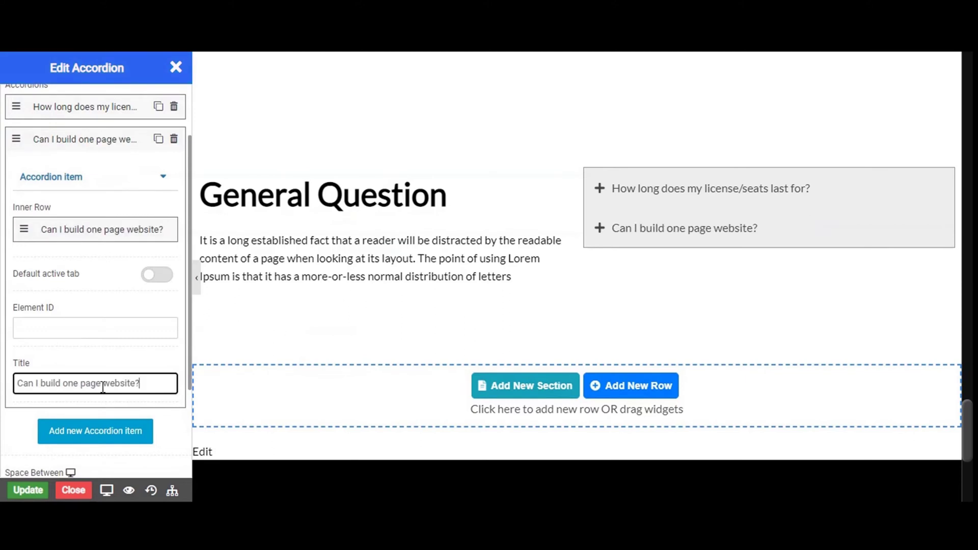
scroll(99, 364, "up", 2)
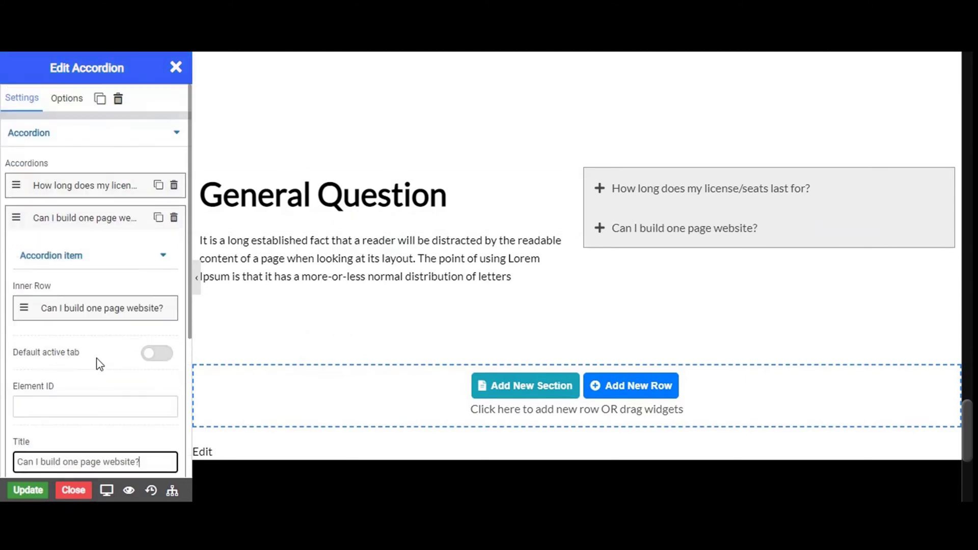
left_click(70, 227)
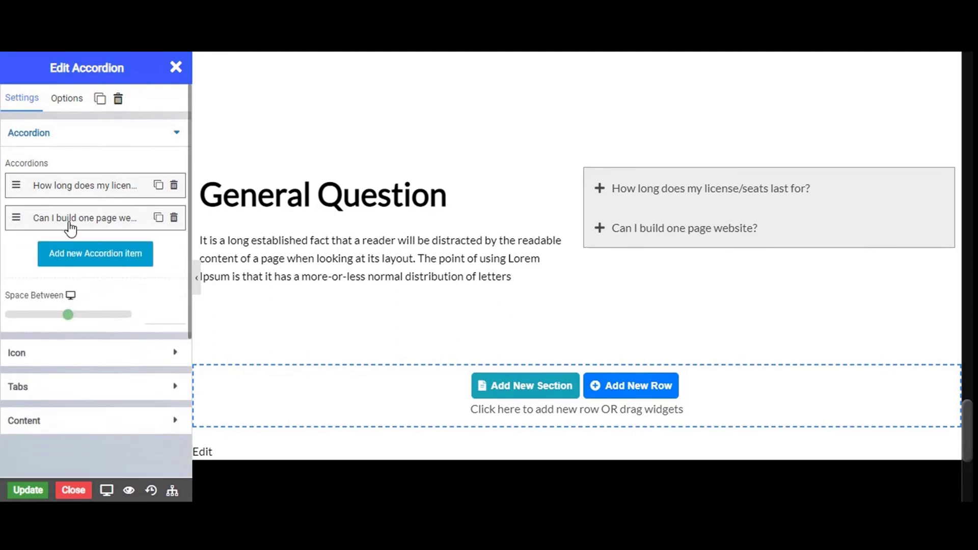
left_click(660, 234)
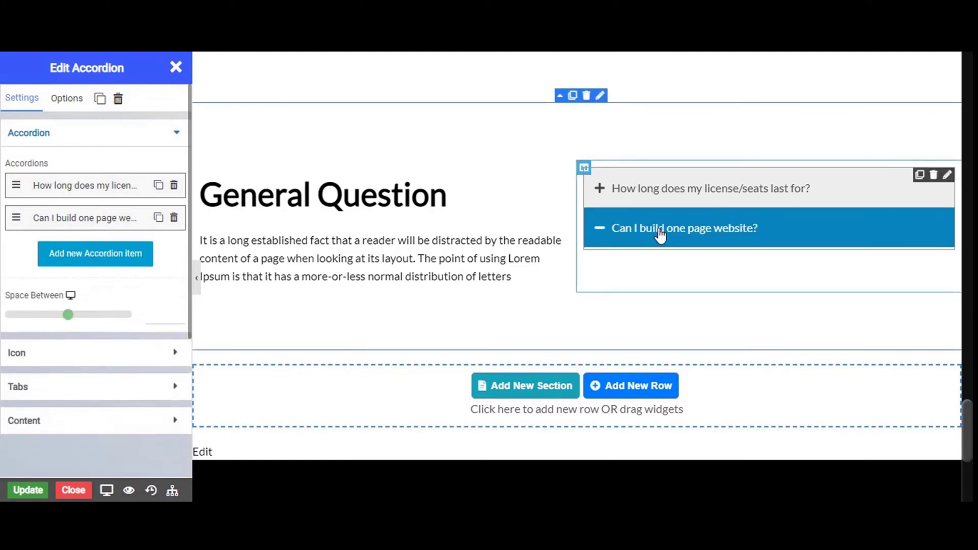
mouse_move(681, 306)
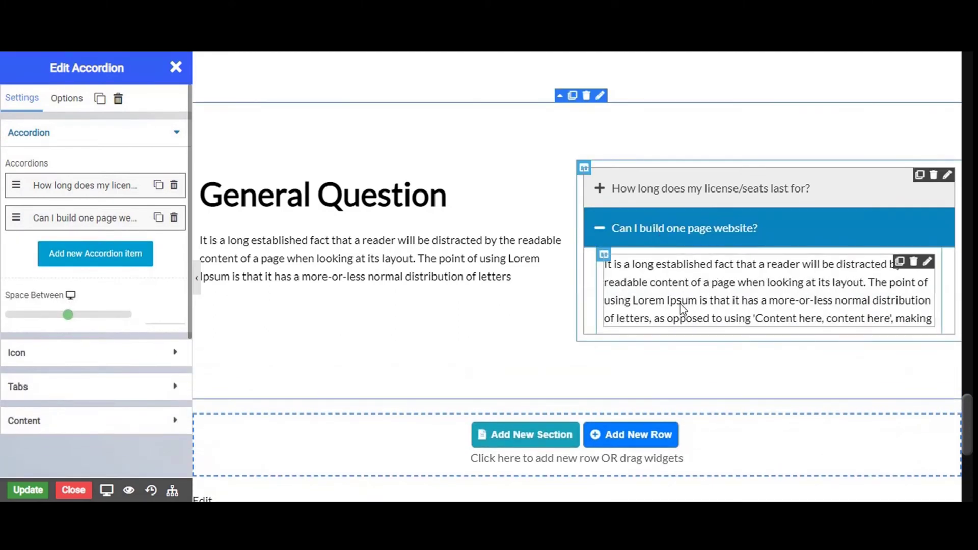
Delete the answer text inside the "Can I build one page website?" item and add a second column there.
left_click(913, 263)
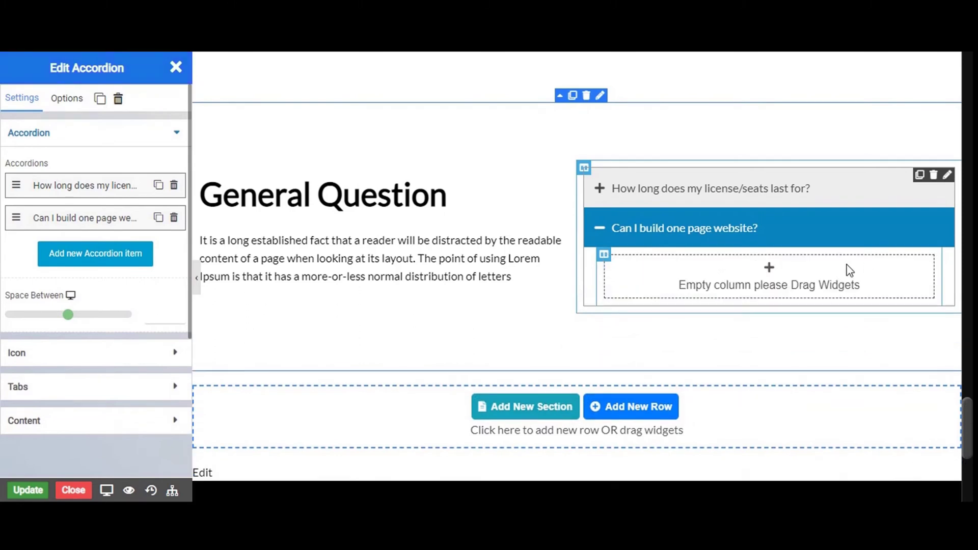
left_click(178, 69)
left_click_drag(134, 199, 651, 289)
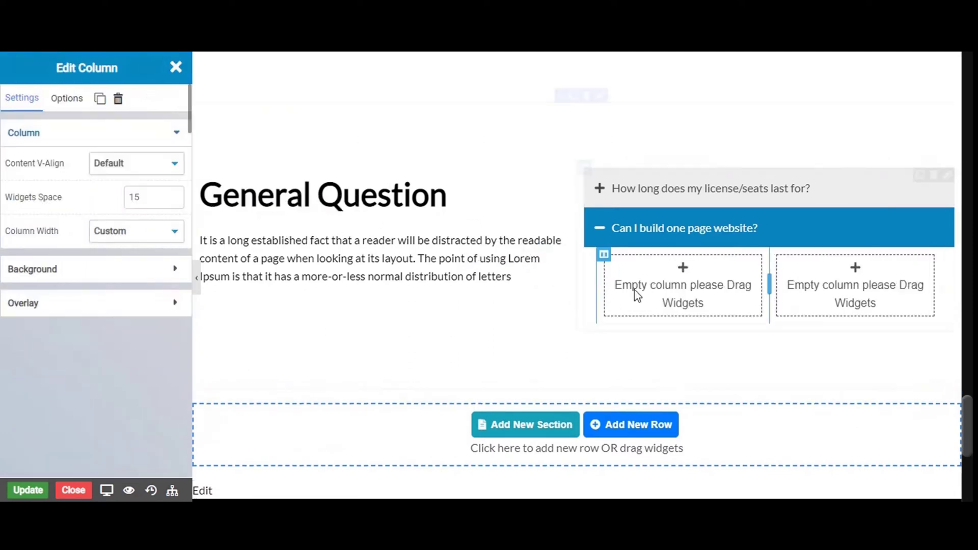
Find the Image widget and place it in the first empty column of the "Can I build one page website?" item.
left_click(177, 69)
left_click(97, 135)
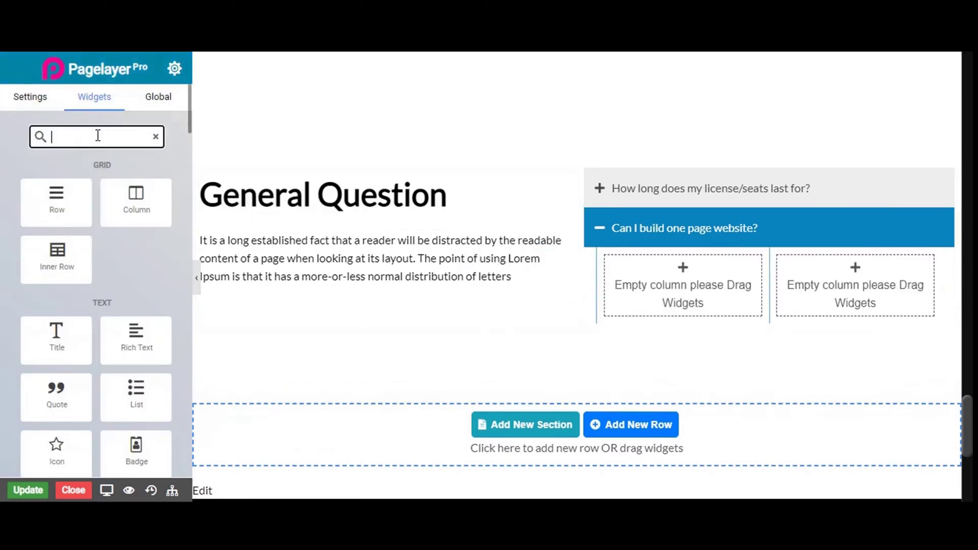
type("im")
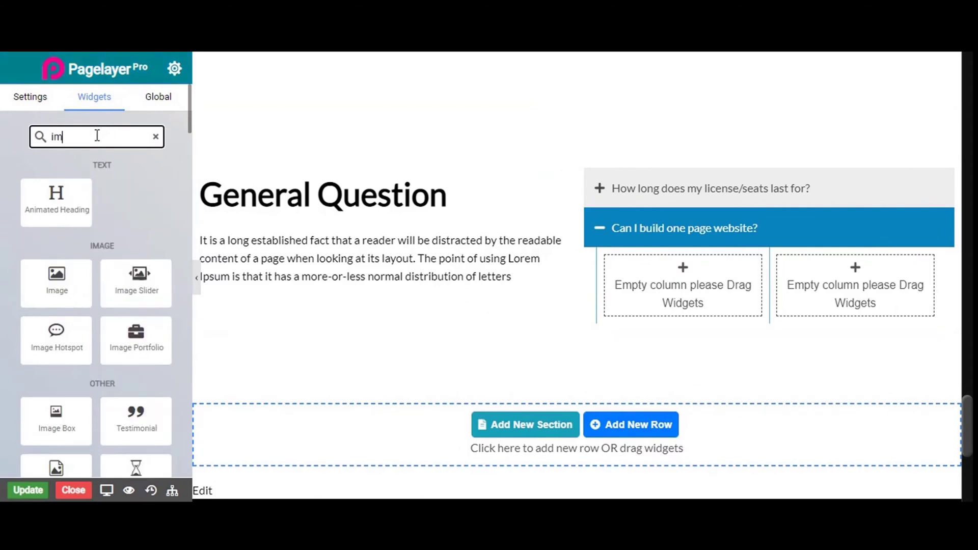
left_click_drag(57, 278, 641, 271)
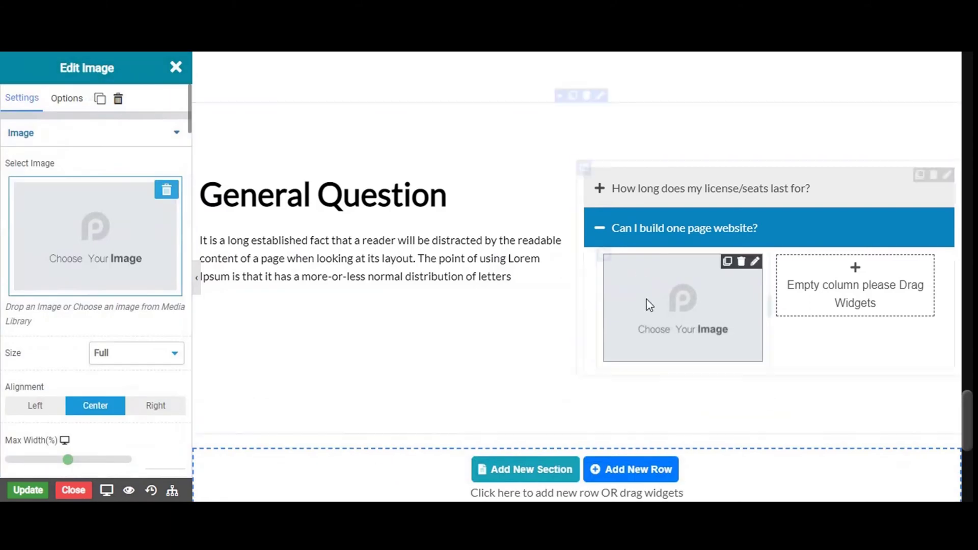
Set the image to season06.jpg, the cookie plate photo, from the media library.
left_click(105, 242)
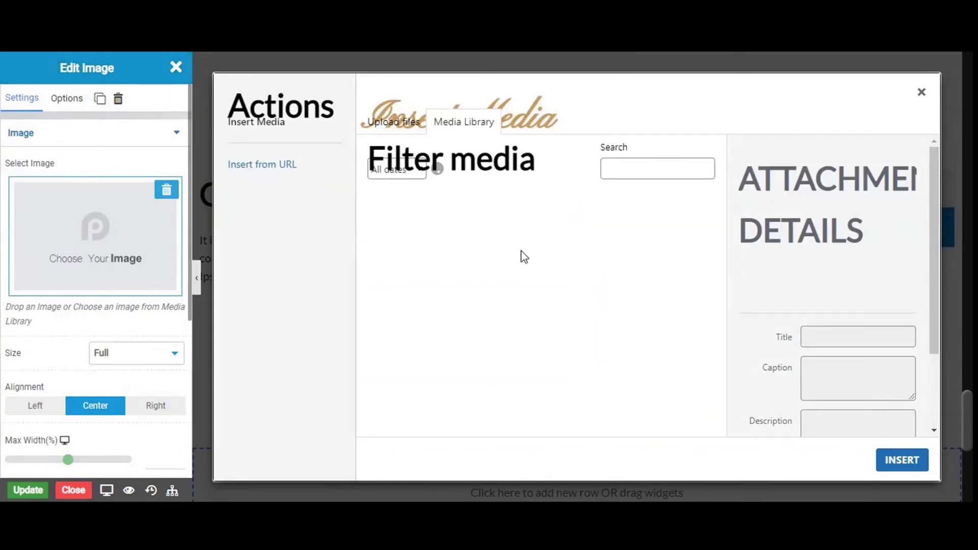
scroll(541, 291, "down", 5)
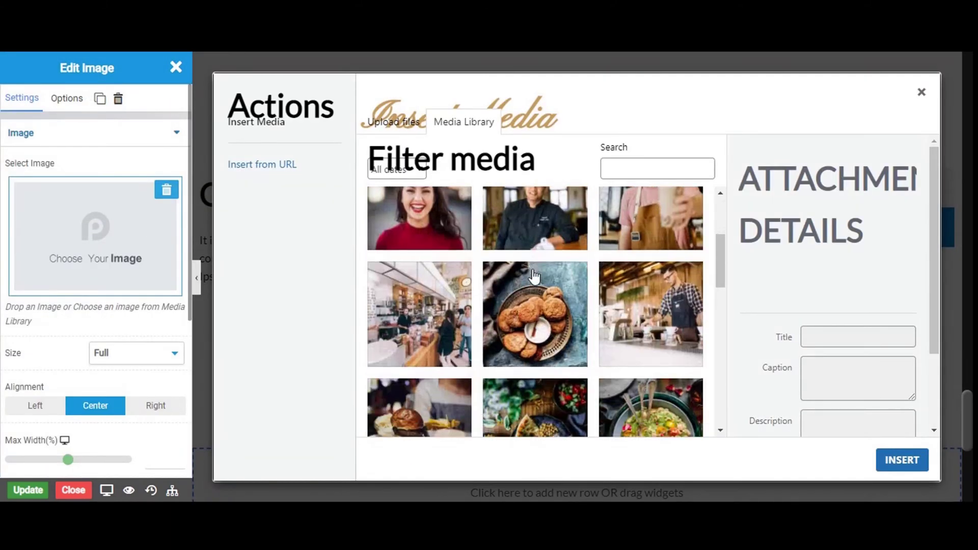
left_click(553, 239)
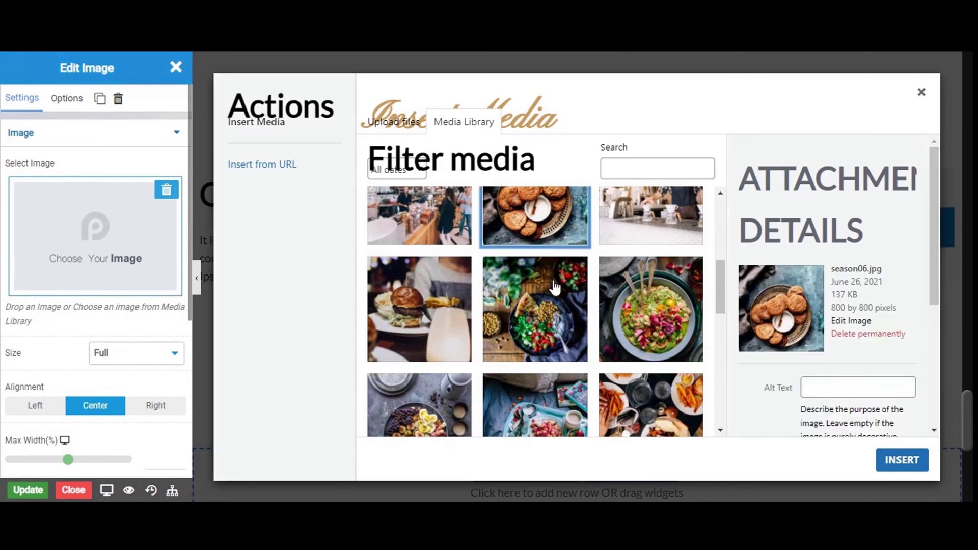
scroll(555, 295, "up", 3)
scroll(827, 387, "down", 3)
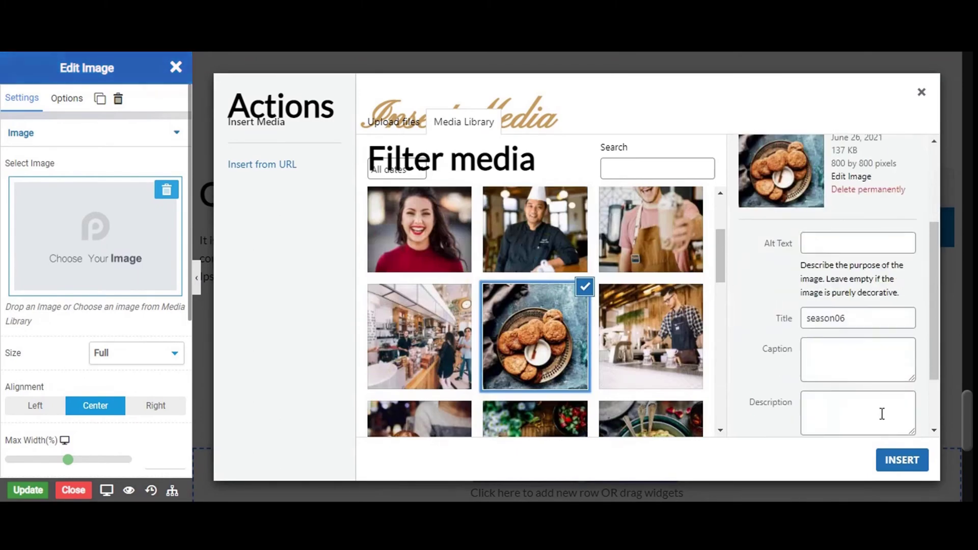
left_click(910, 471)
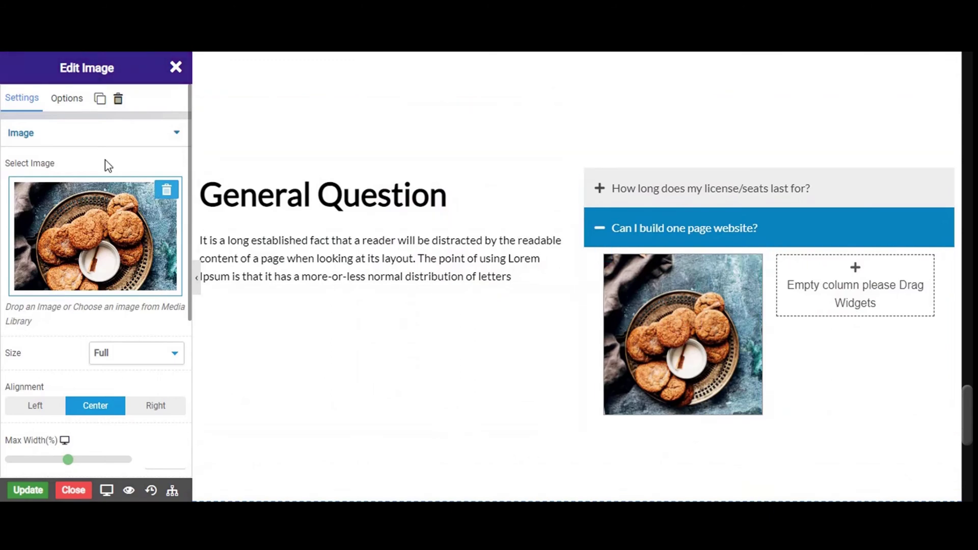
Clear the widget search and place a Title widget in the empty column beside the cookie image.
left_click(94, 135)
left_click(176, 69)
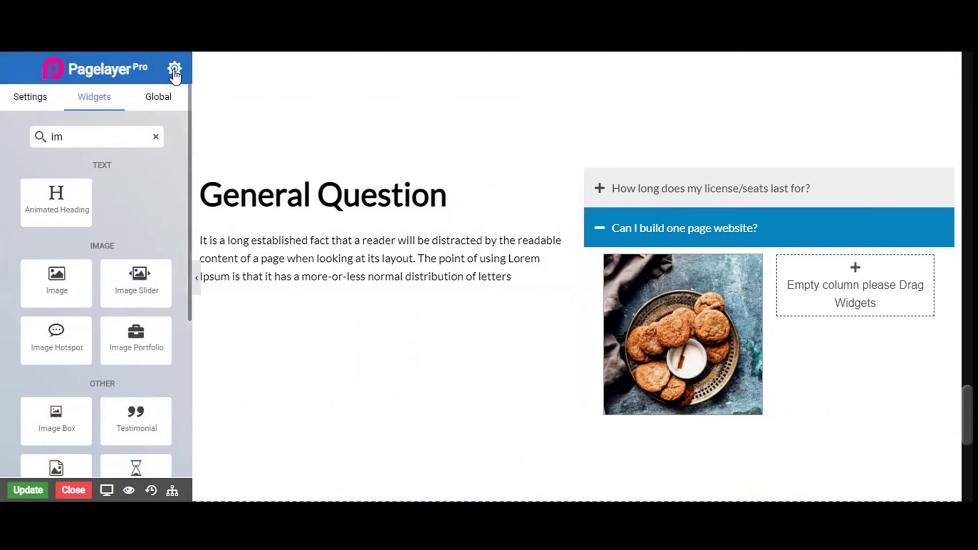
double_click(45, 142)
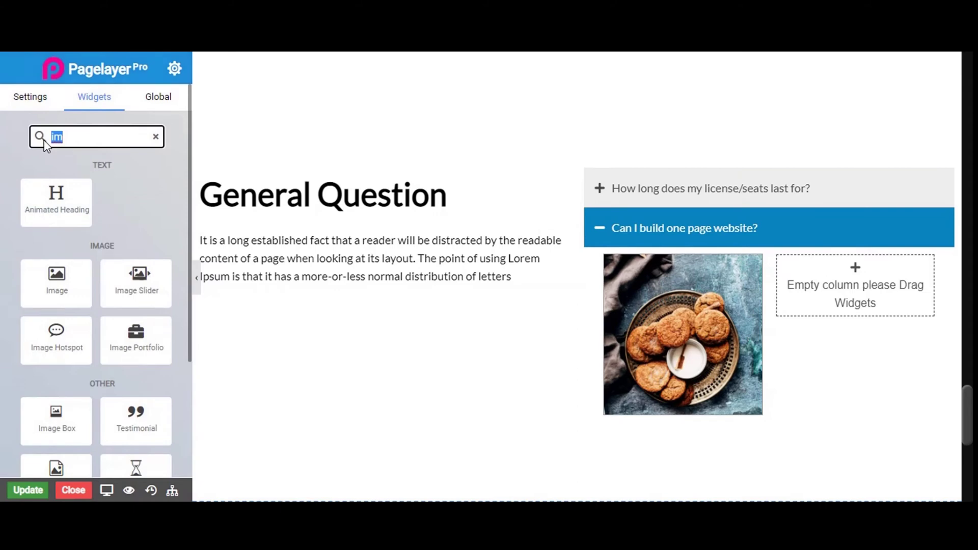
key("BackSpace")
left_click_drag(56, 334, 824, 284)
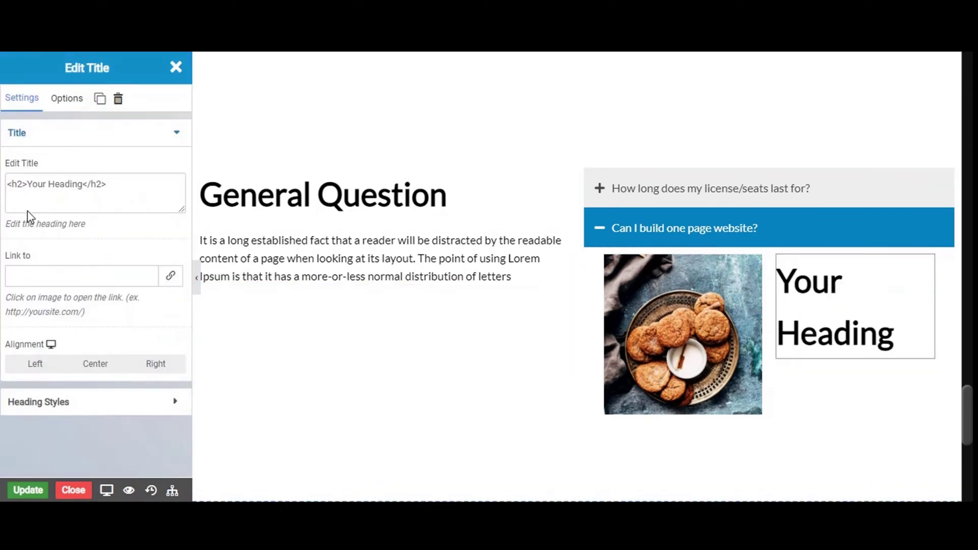
Change the title's h2 tags to p and replace its text with the passage from "There are many variations" to "slightly believable.".
left_click(24, 186)
key("BackSpace")
key("BackSpace")
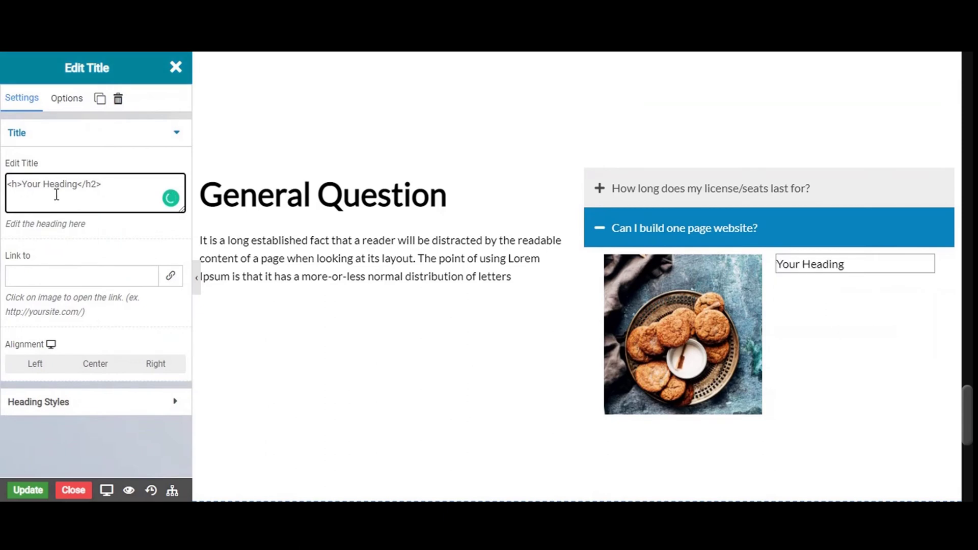
type("p")
type("p")
left_click_drag(78, 184, 23, 178)
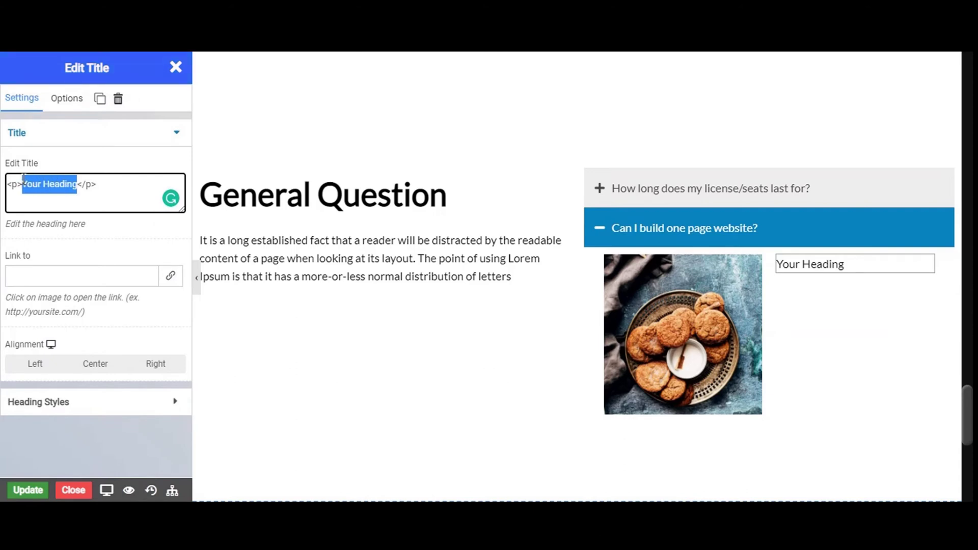
type("There are many variations of passages of Lorem Ipsum available, but the majority have suffered alteration in some form, by injected humour, or randomised words which don't look even slightly believable.")
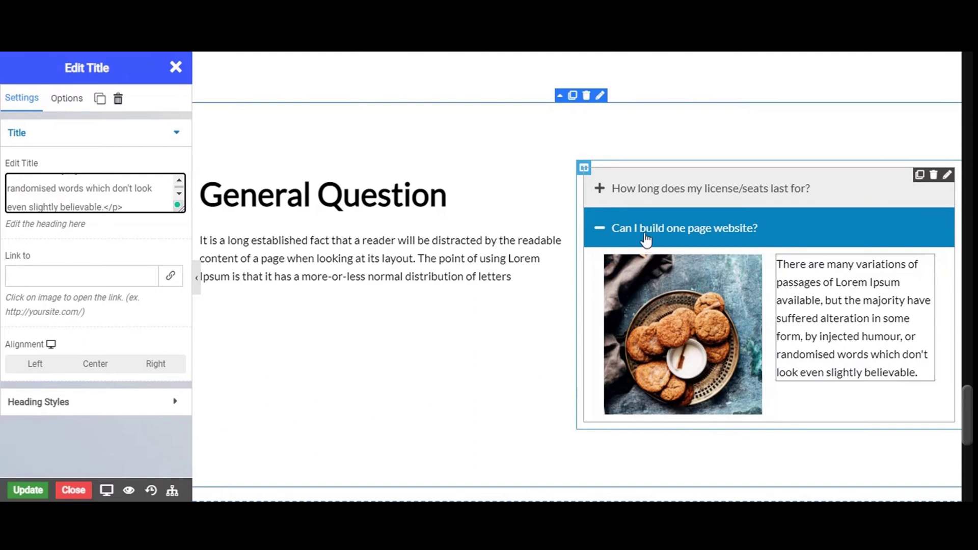
Collapse the "Can I build one page website?" item on the page and duplicate it in the accordion's settings.
left_click(744, 244)
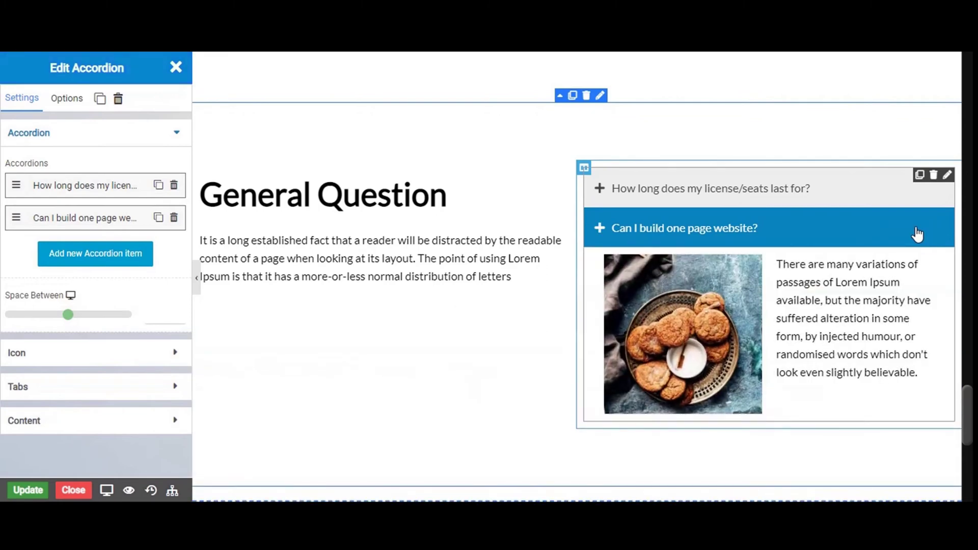
left_click(933, 235)
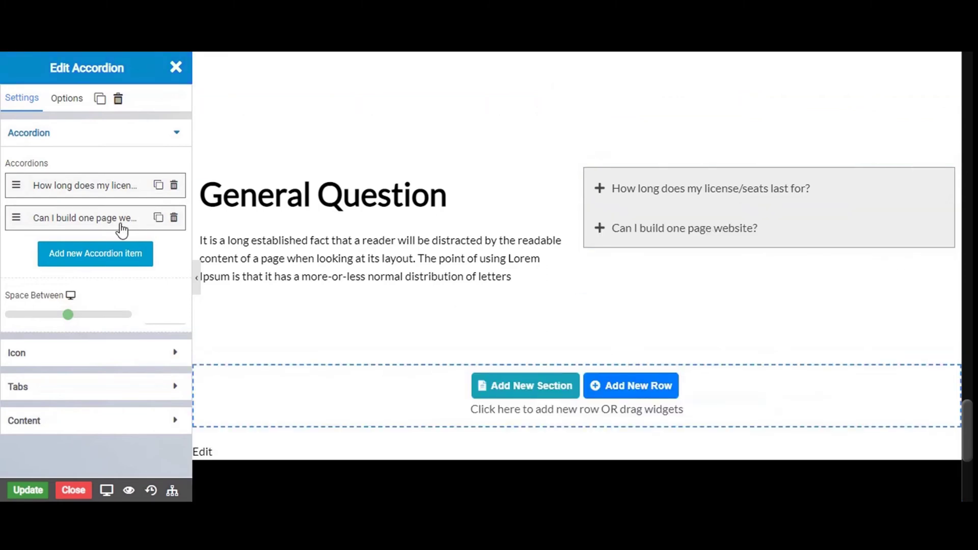
left_click(158, 218)
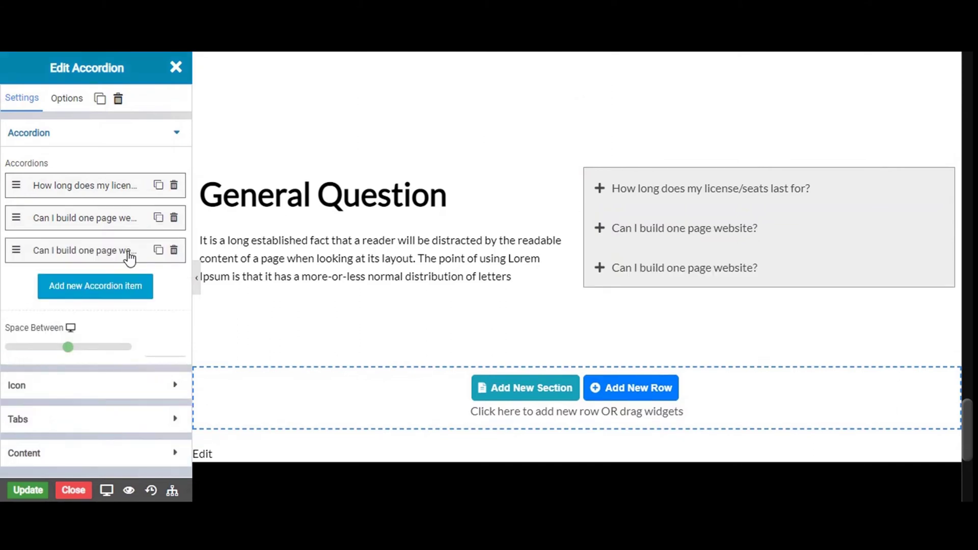
Title the third accordion item "Is there free WordPress support?" and collapse its settings.
left_click(130, 255)
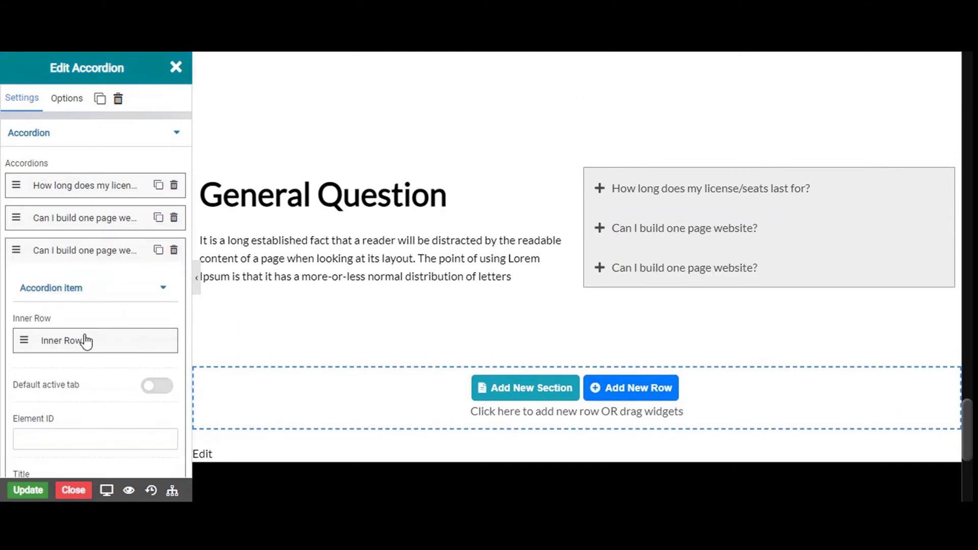
scroll(85, 340, "down", 2)
left_click(150, 411)
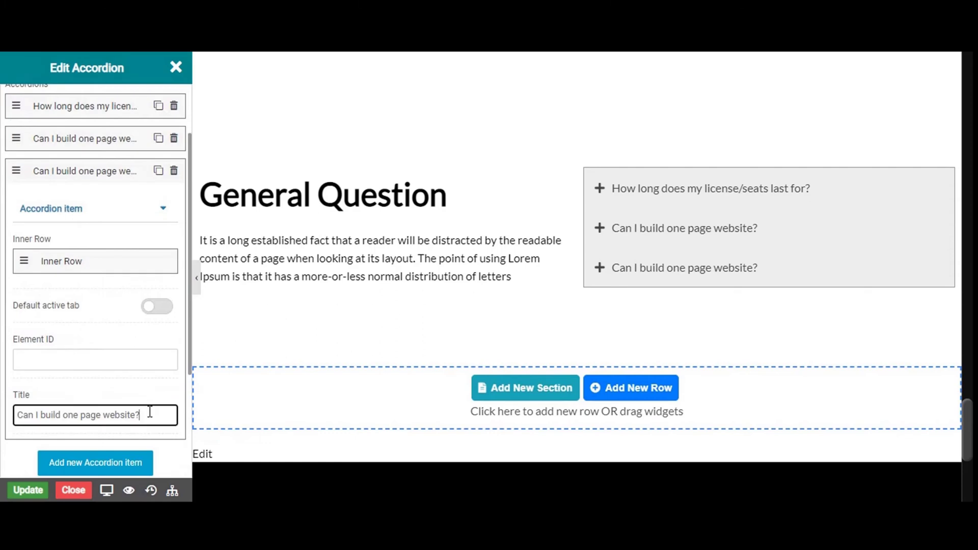
key("ctrl+a")
type("Is there free WordPress support?")
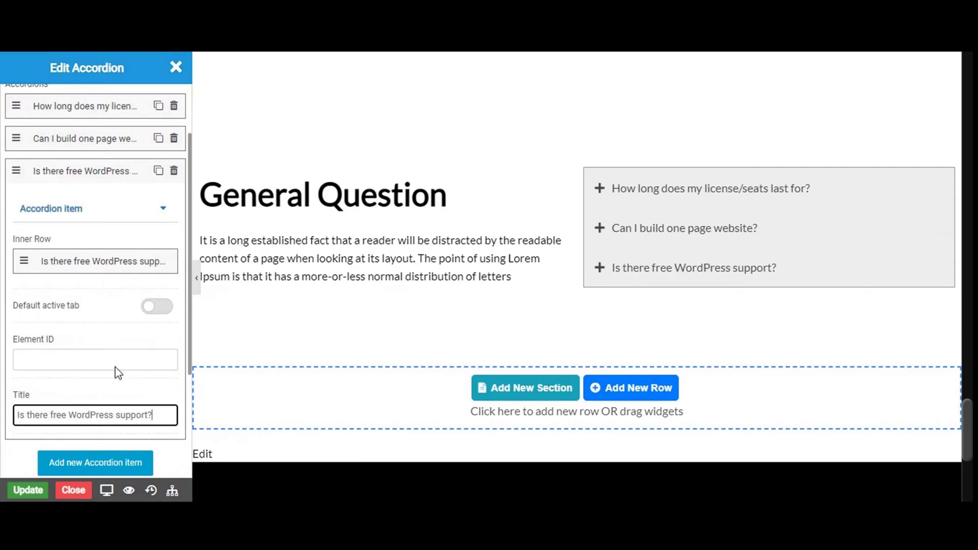
left_click(62, 175)
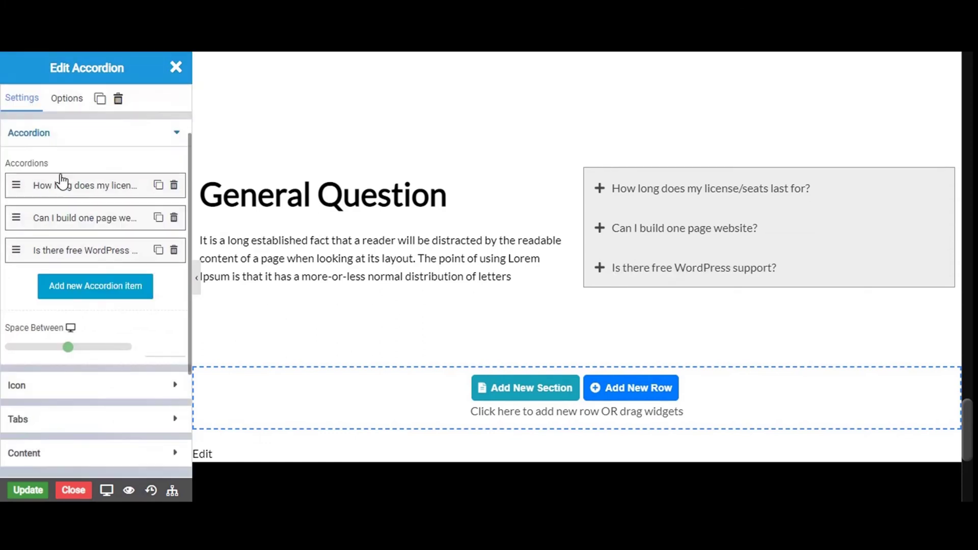
Expand the "Is there free WordPress support?" item on the page and delete its text, second column and image.
left_click(728, 279)
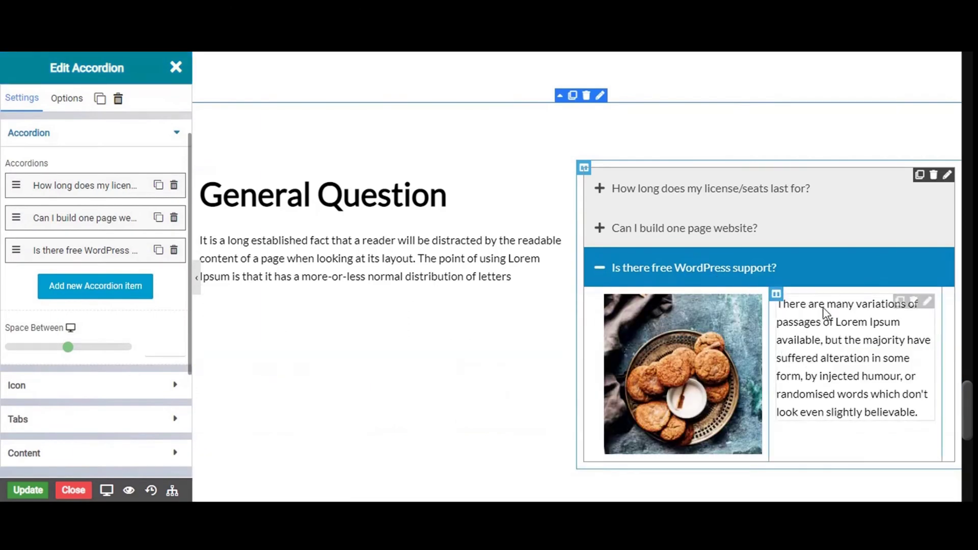
left_click(913, 301)
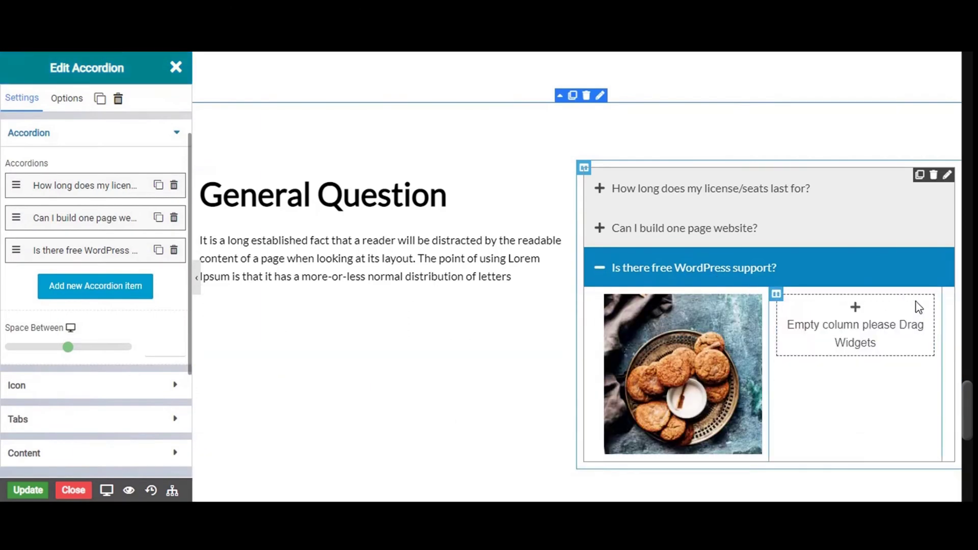
left_click(777, 297)
left_click(816, 387)
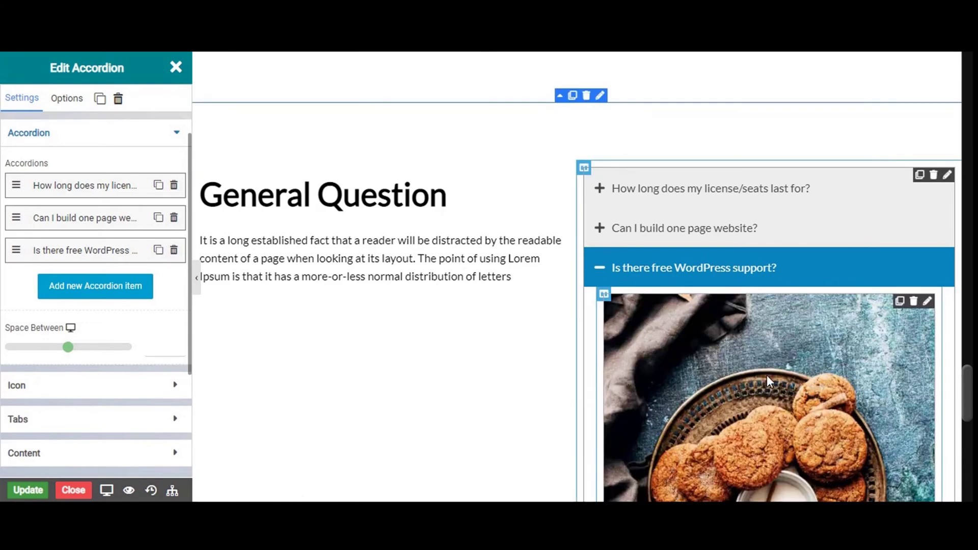
left_click(913, 301)
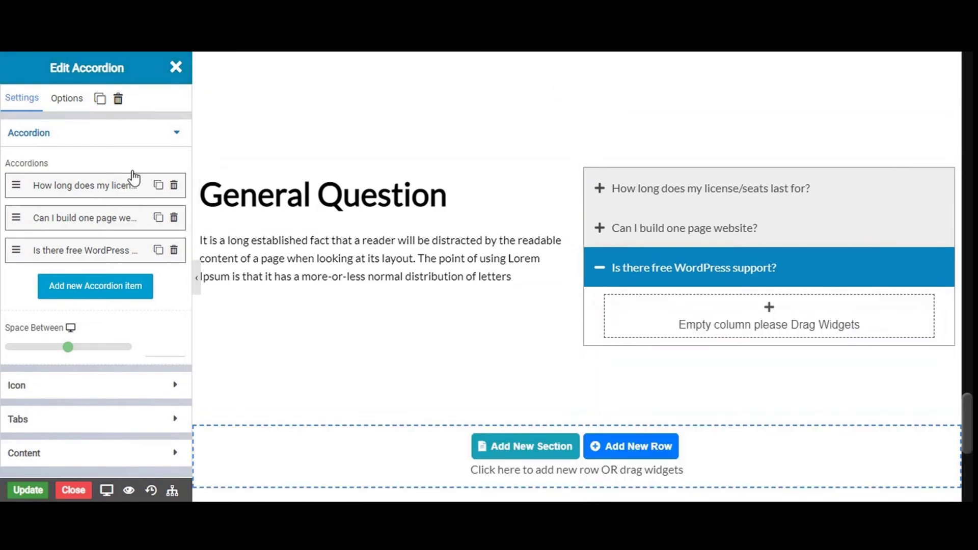
Place a List widget in the empty column of the "Is there free WordPress support?" item.
left_click(89, 134)
left_click(175, 68)
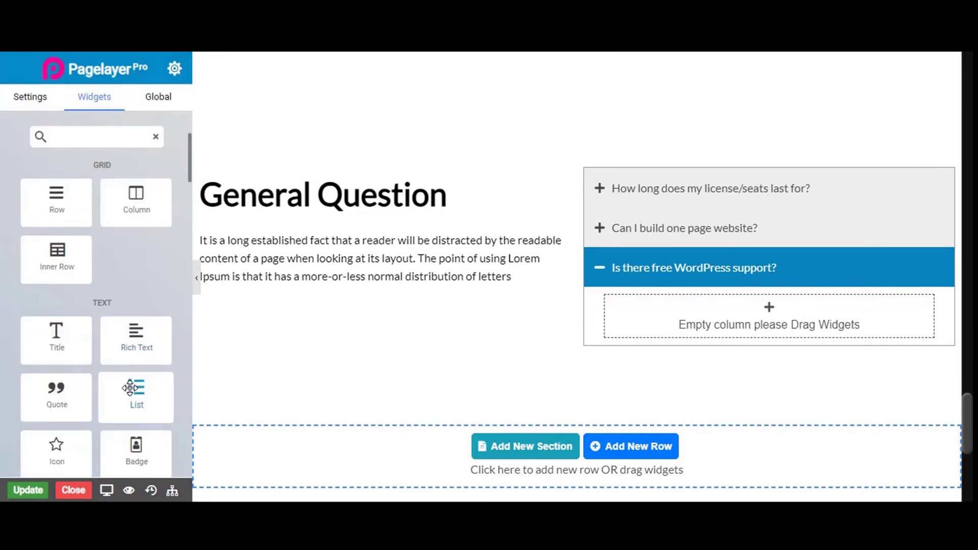
left_click_drag(130, 388, 695, 333)
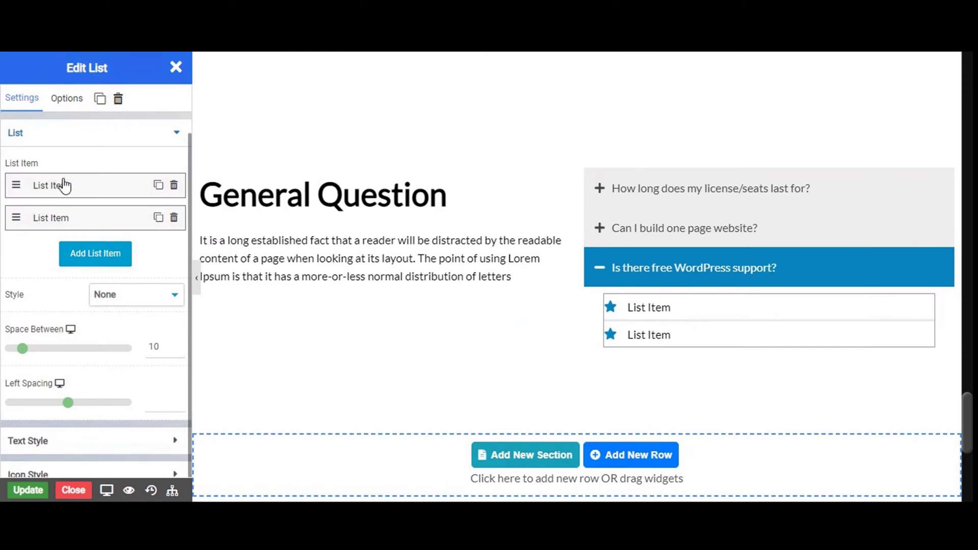
Name the first list item "Nam egestas orci tristique turpis sollicitudin ornare.".
left_click(64, 186)
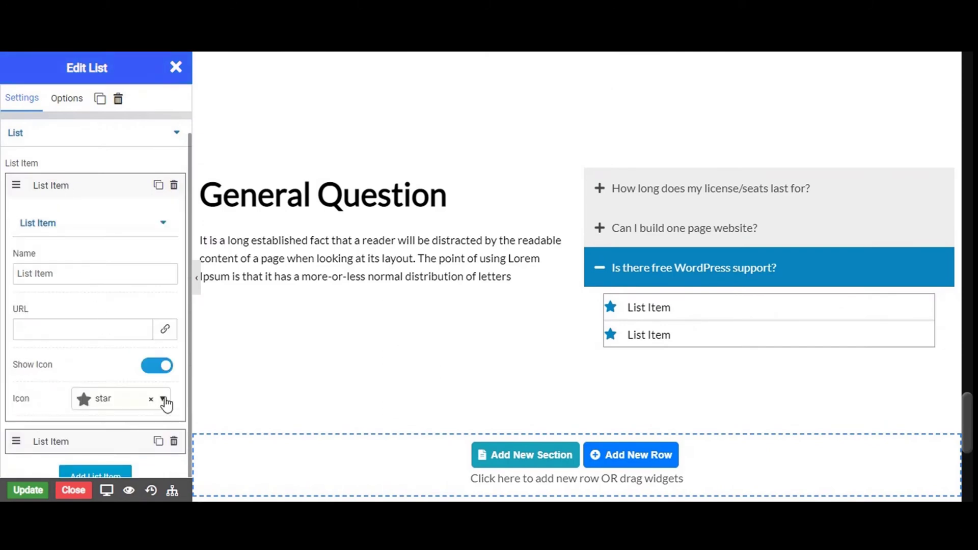
left_click_drag(86, 279, 10, 293)
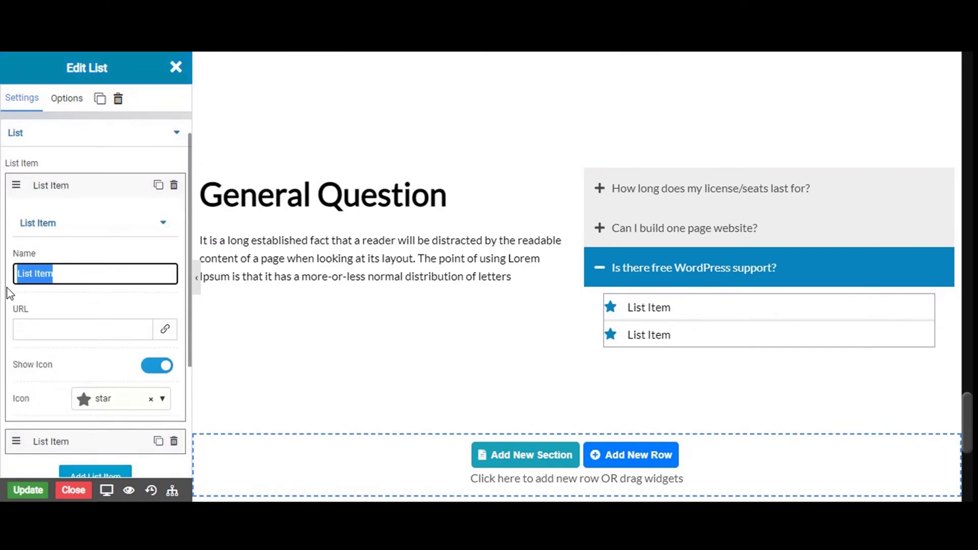
type("Nam egestas orci tristique turpis sollicitudin ornare.")
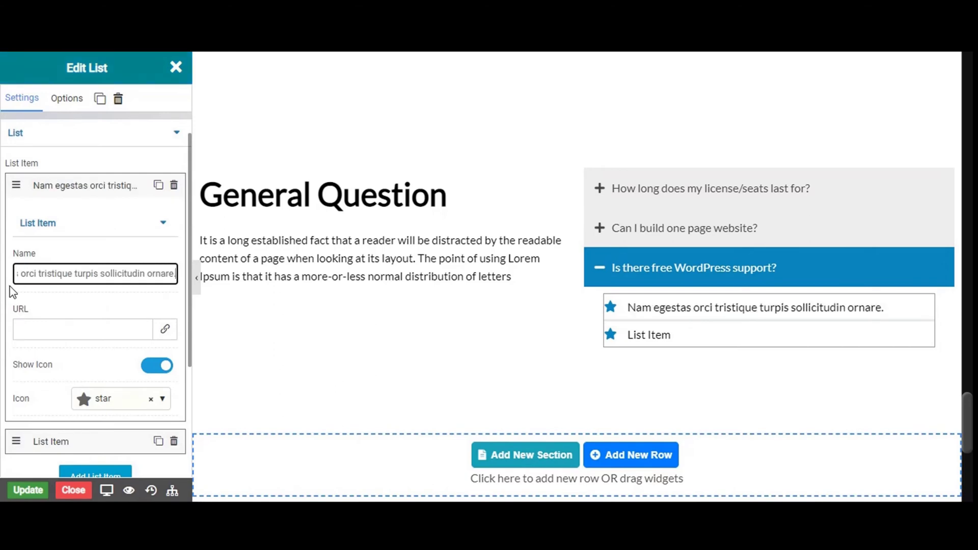
Change the first list item's icon to check-circle and collapse the item's settings.
left_click(163, 401)
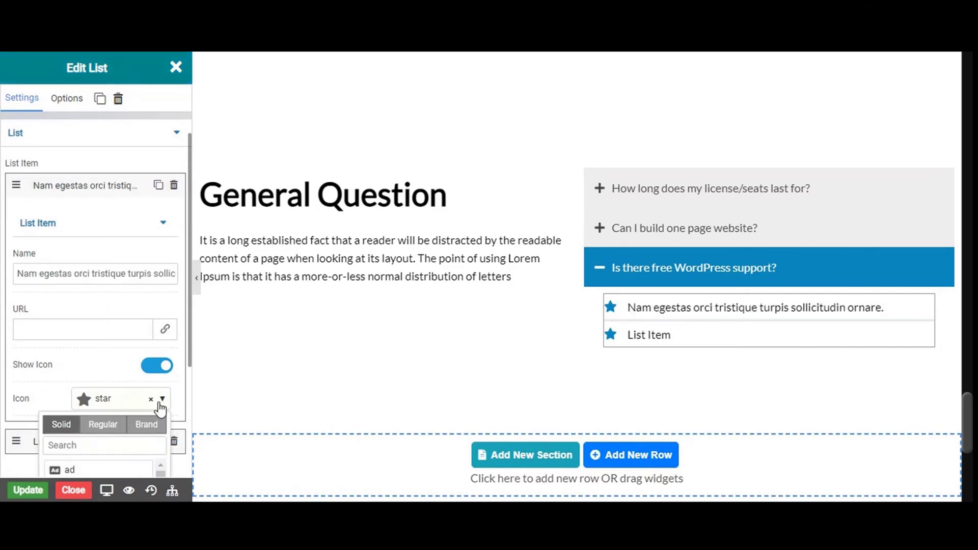
scroll(155, 405, "down", 3)
left_click(76, 283)
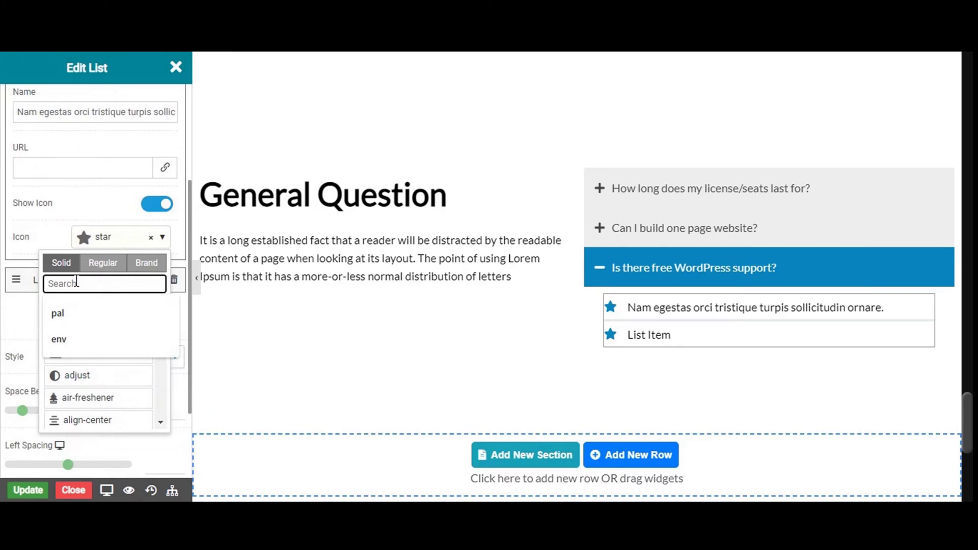
type("chec")
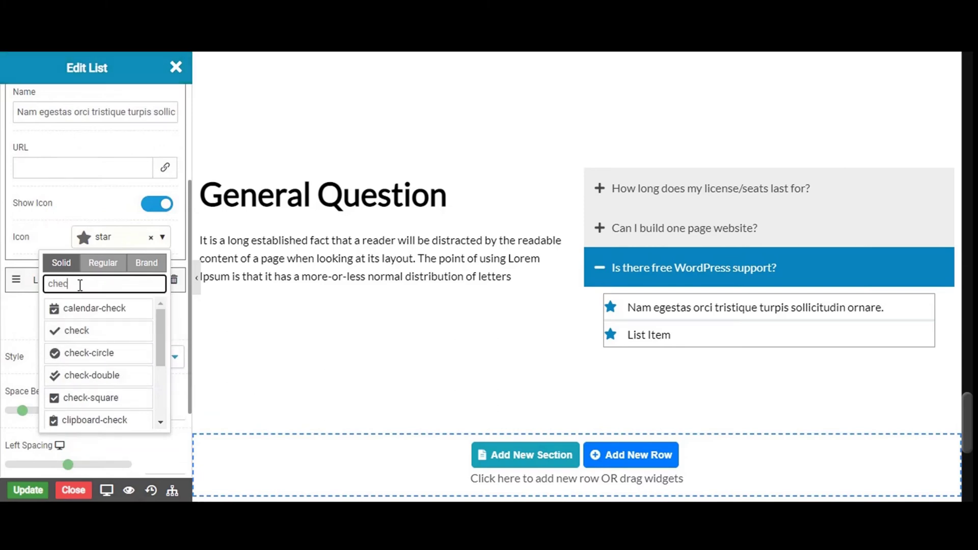
scroll(127, 343, "down", 1)
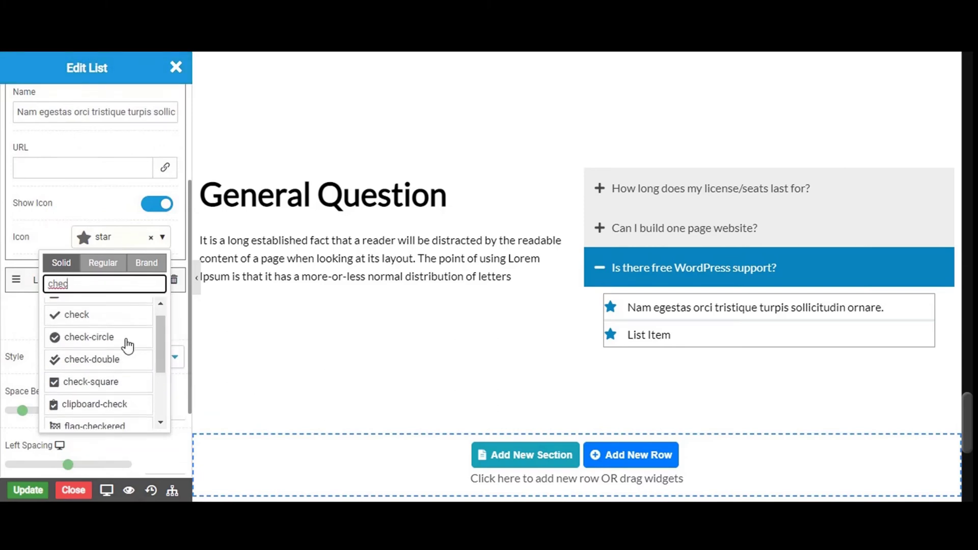
left_click(125, 342)
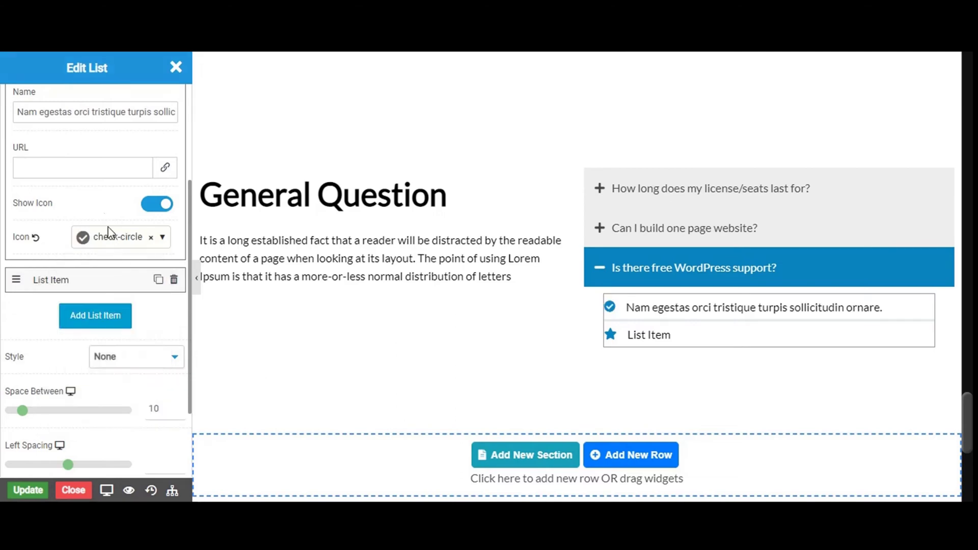
scroll(92, 209, "up", 3)
left_click(58, 183)
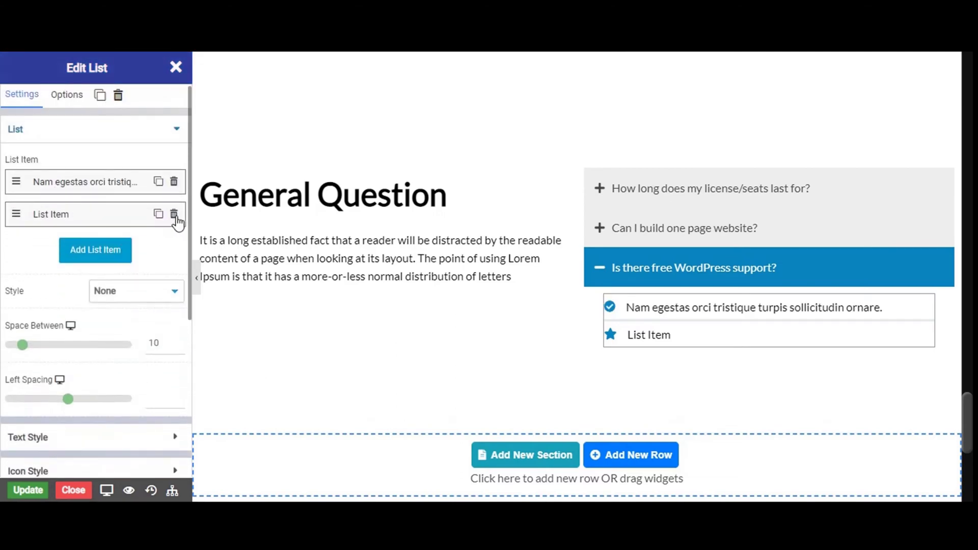
Delete the placeholder list item and duplicate the "Nam egestas orci" item twice.
left_click(174, 215)
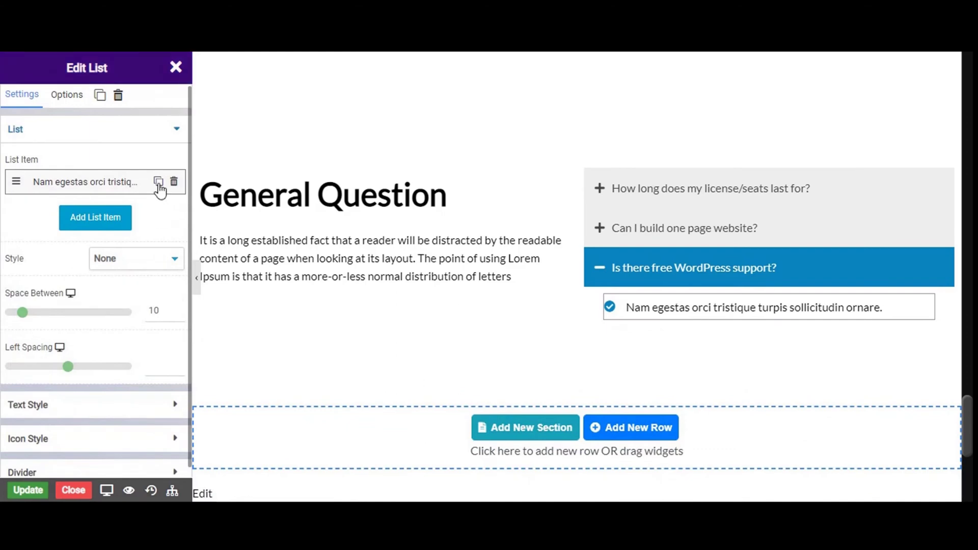
left_click(159, 184)
left_click(158, 184)
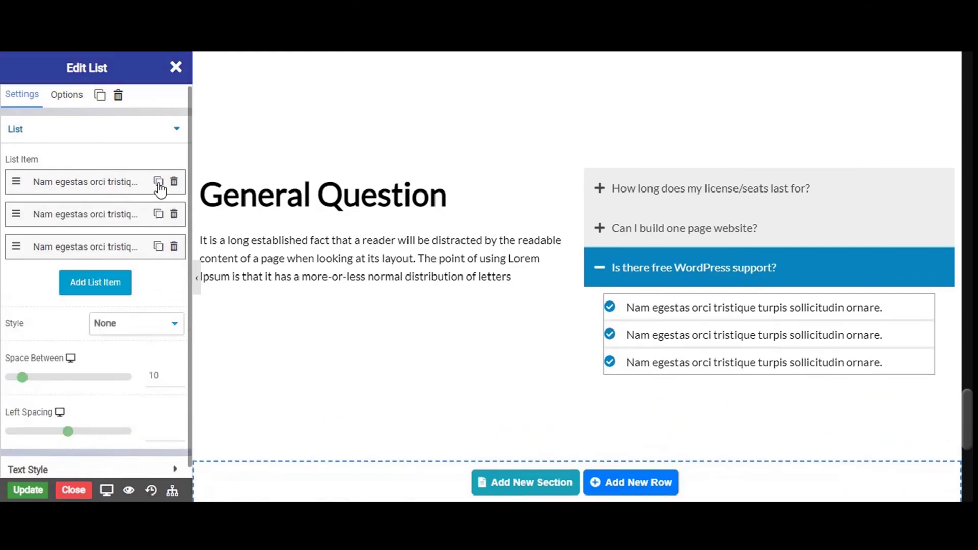
In the accordion's settings, duplicate the "Can I build one page website?" item and move the copy to the end.
left_click(695, 282)
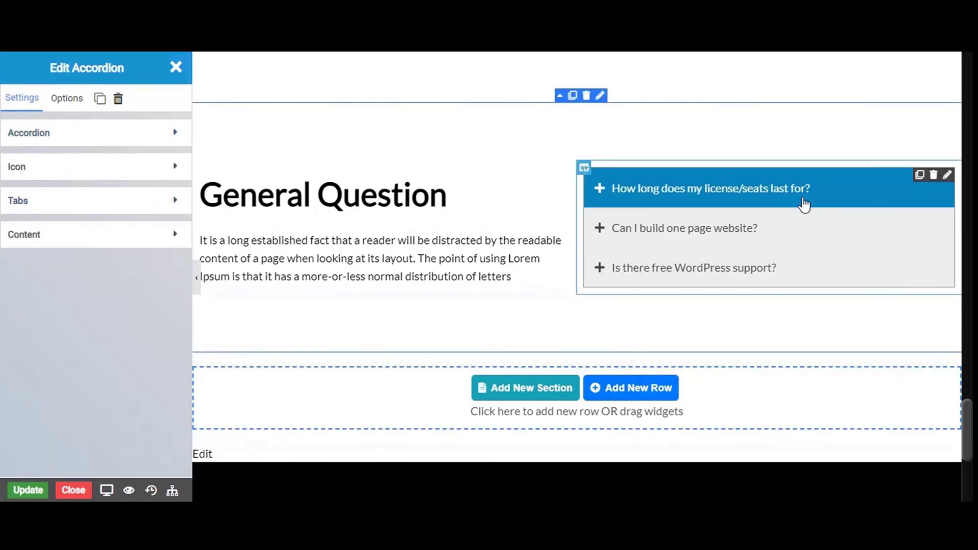
left_click(947, 175)
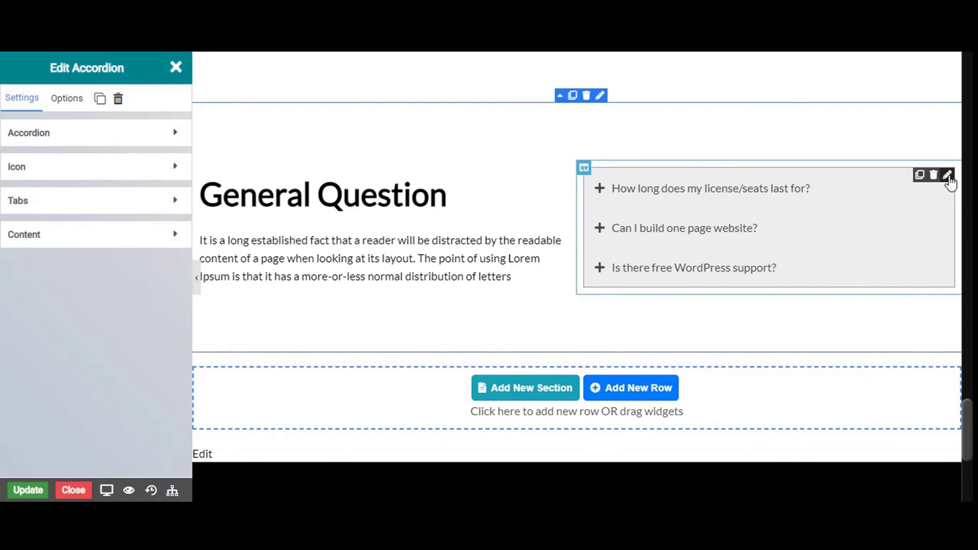
left_click(135, 143)
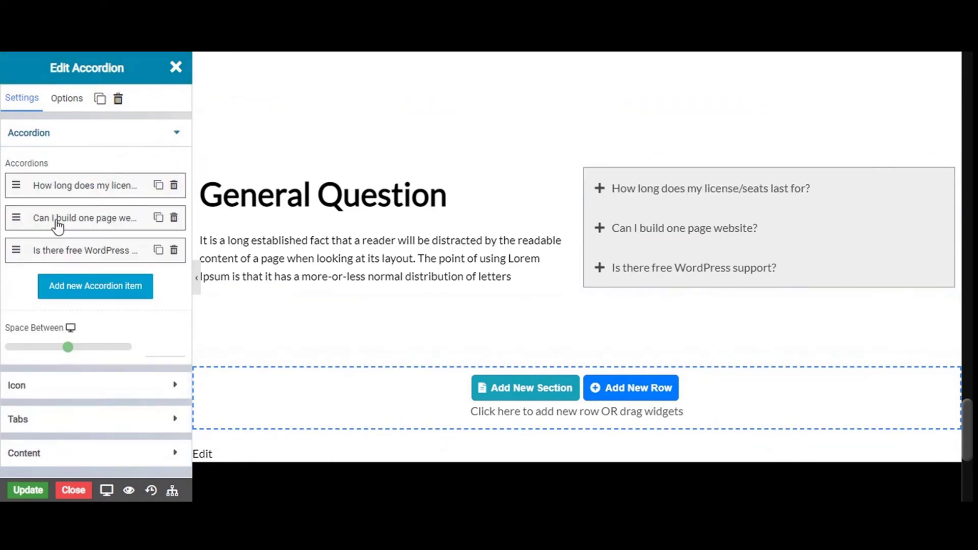
left_click(158, 218)
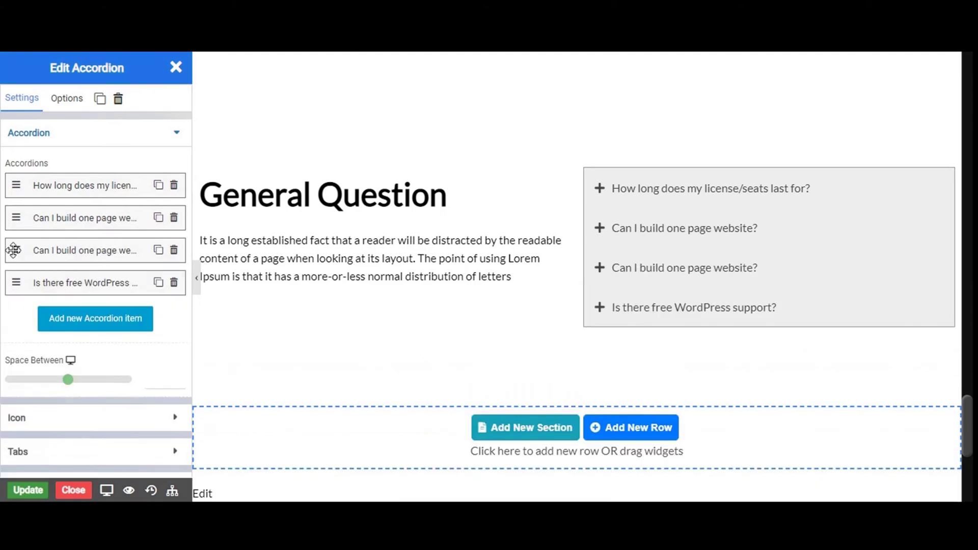
left_click_drag(13, 250, 11, 285)
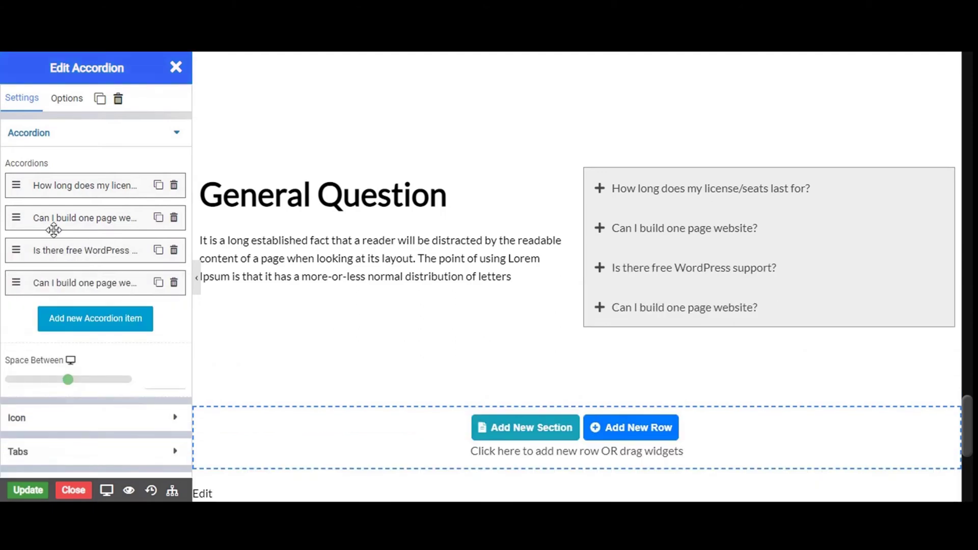
Add a copy of "How long does my license/seats last for?" at the end of the accordion and turn off its Default active tab option.
left_click(159, 185)
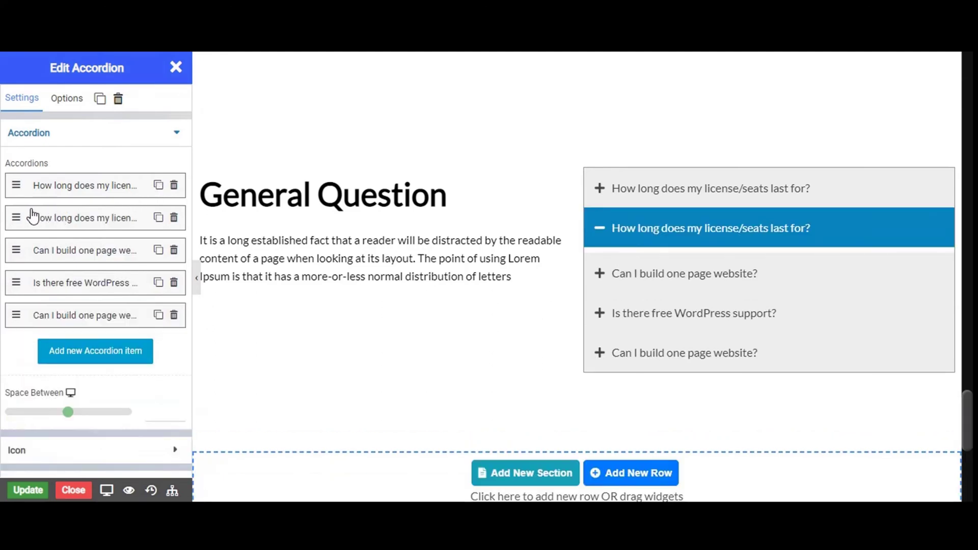
left_click_drag(15, 214, 14, 321)
left_click(124, 314)
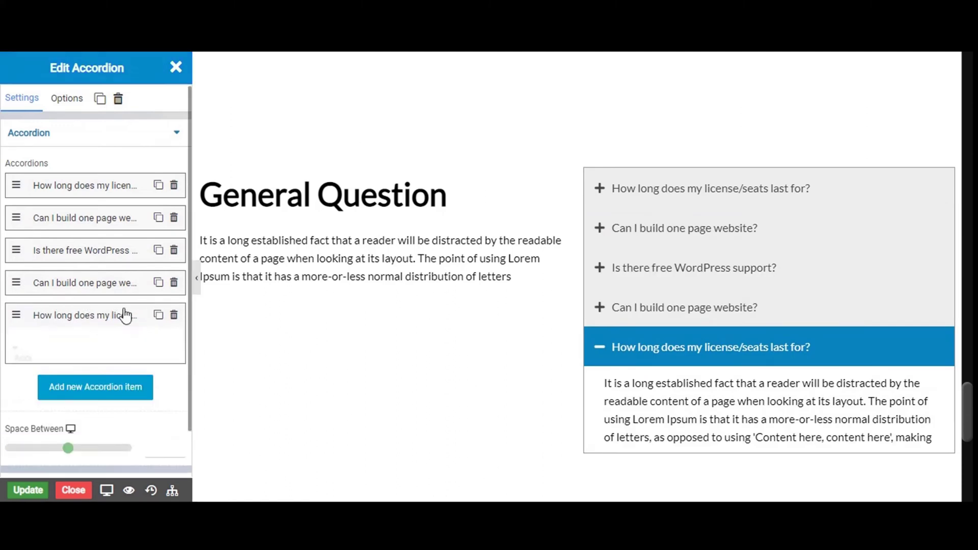
scroll(125, 316, "down", 2)
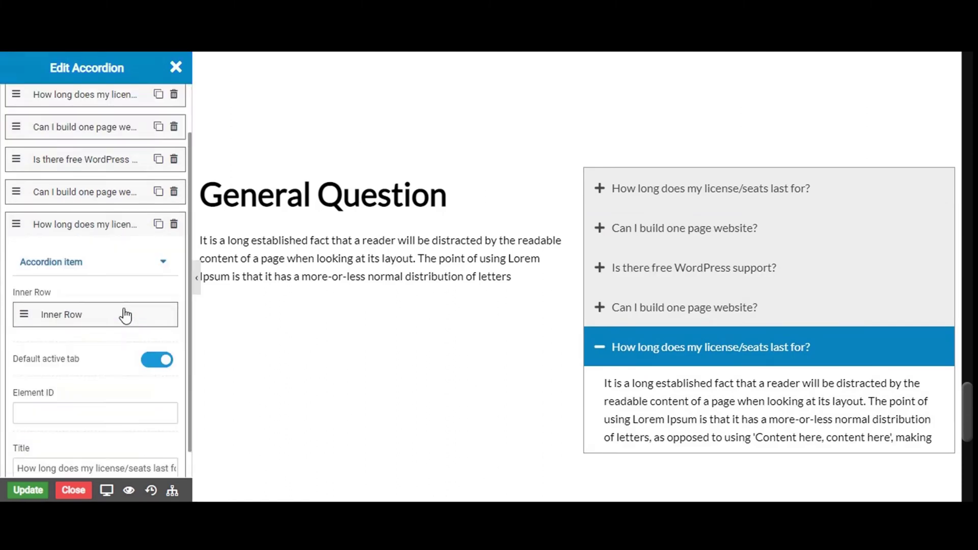
left_click(155, 366)
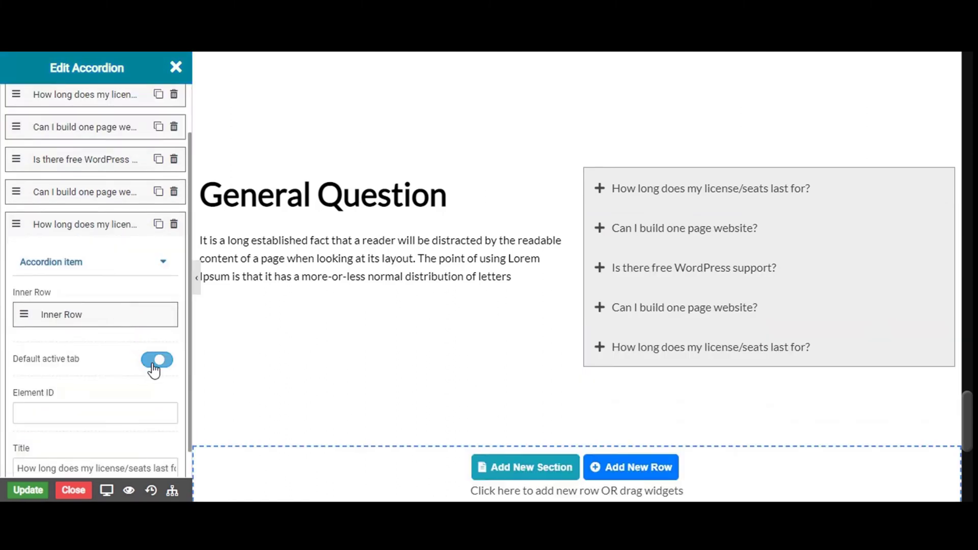
left_click(72, 227)
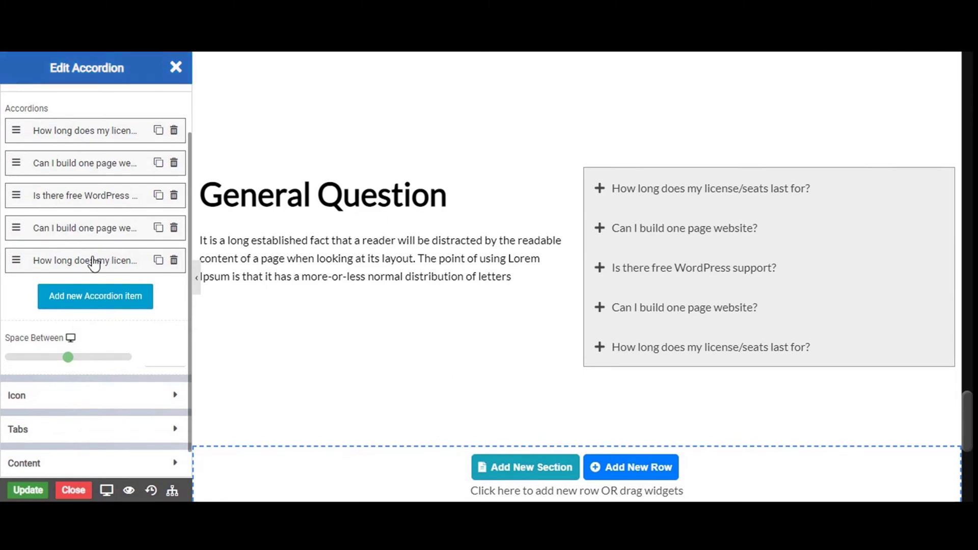
Expand the last accordion item on the page and delete its text.
left_click(93, 261)
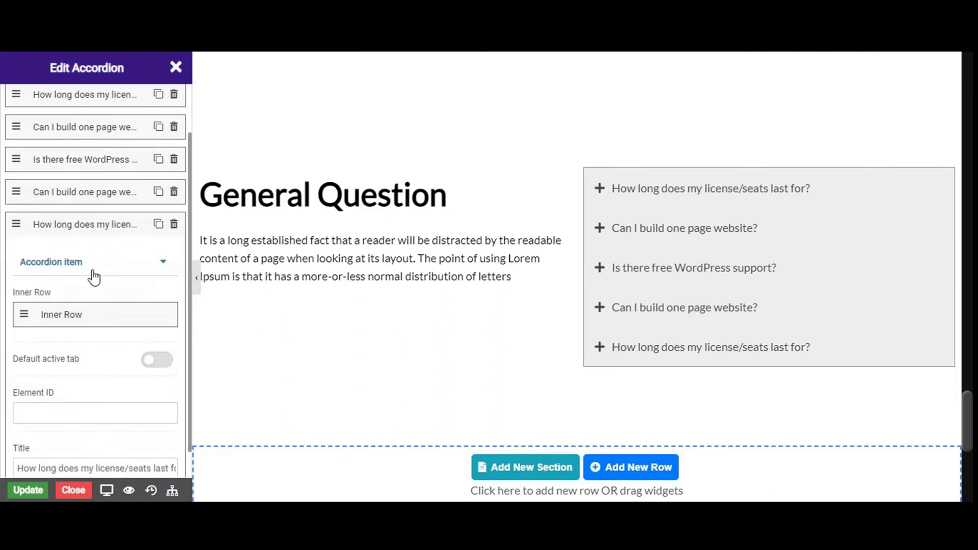
scroll(66, 366, "down", 4)
left_click(672, 360)
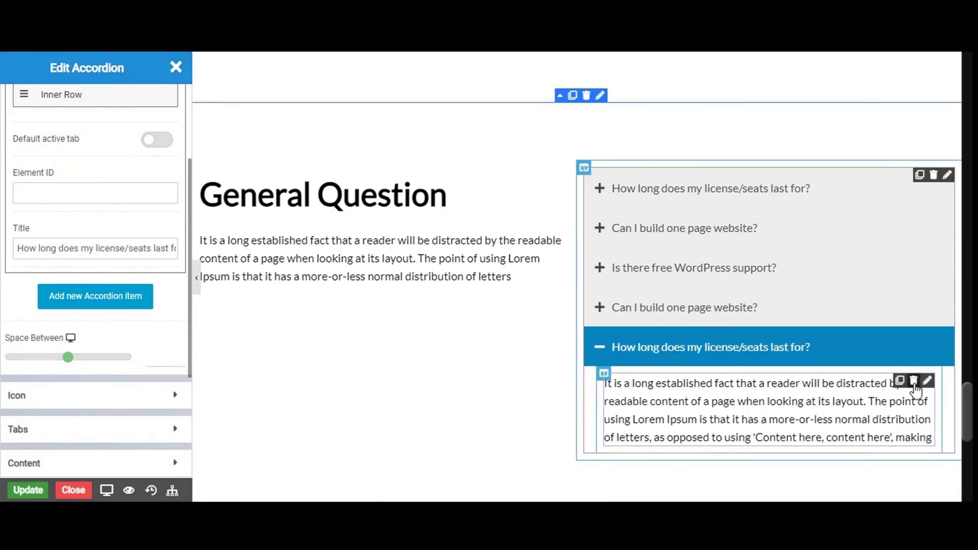
left_click(913, 380)
Place a Quote widget in the empty column of the last accordion item.
scroll(99, 191, "up", 6)
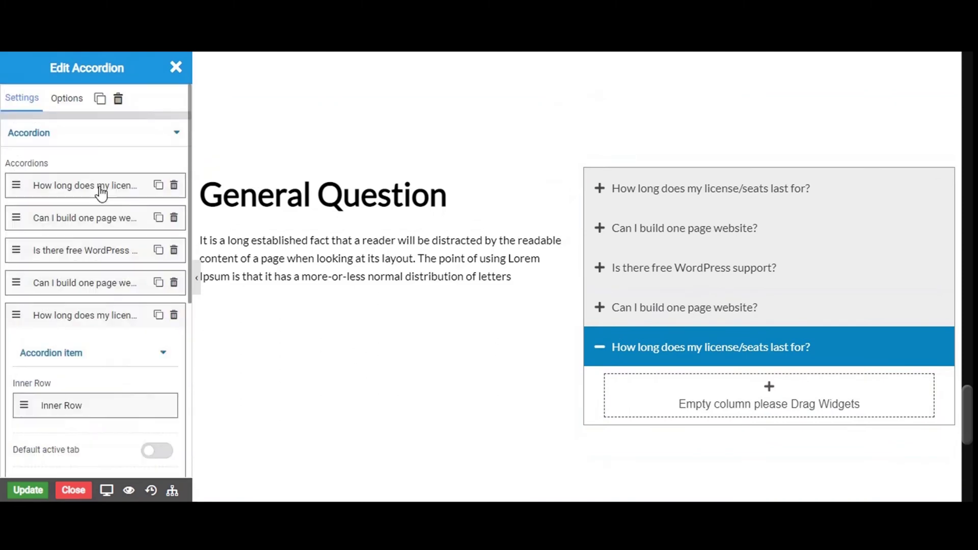
left_click(84, 136)
left_click(176, 69)
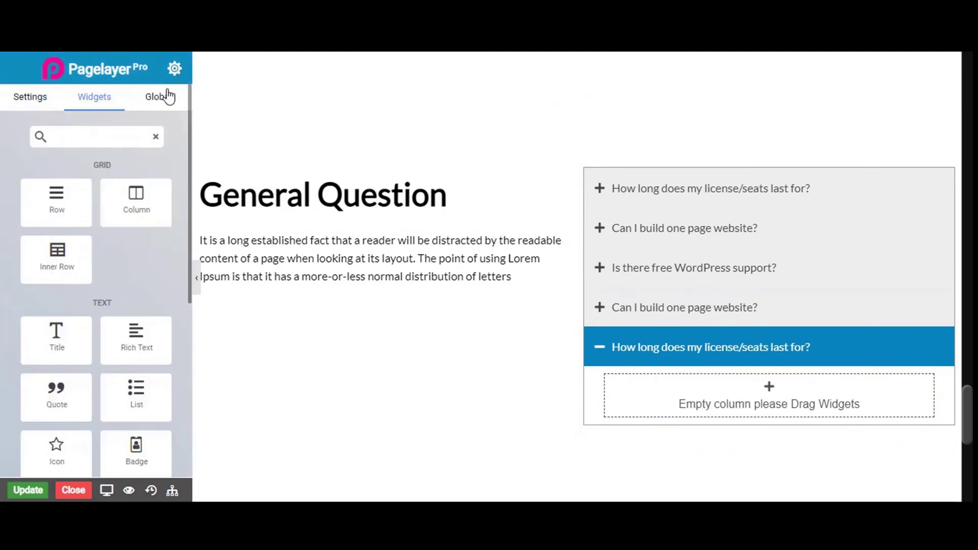
scroll(90, 310, "down", 2)
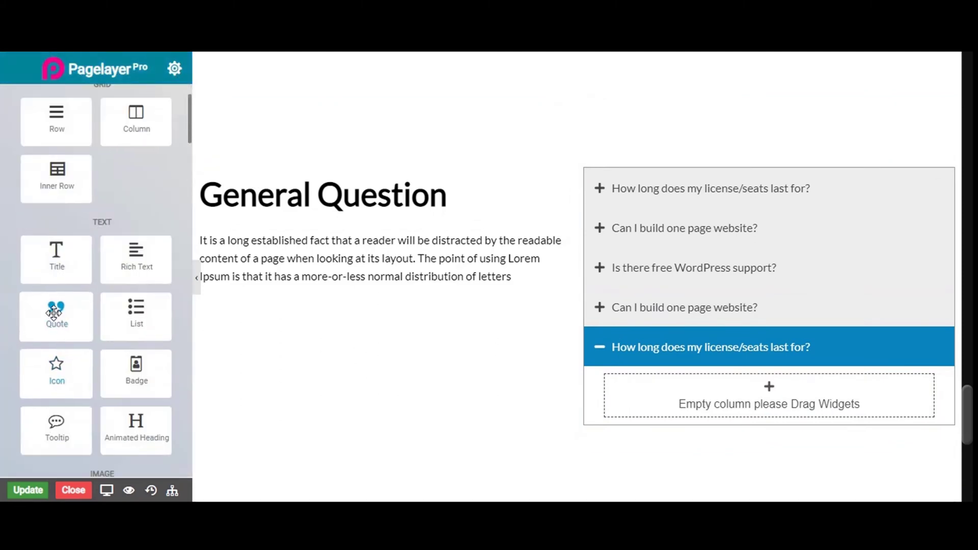
left_click_drag(56, 313, 699, 399)
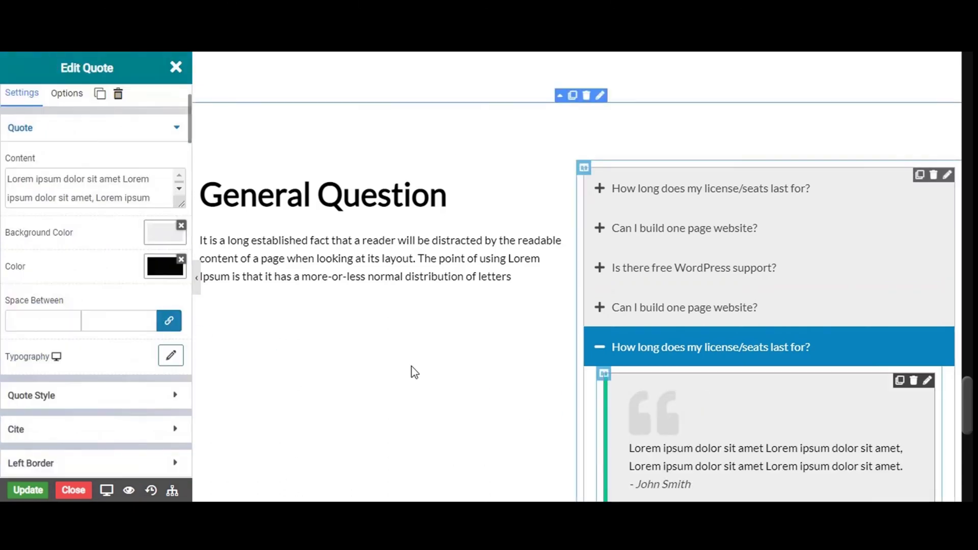
Clear the quote's background color and set its quote style to Default.
scroll(799, 448, "down", 3)
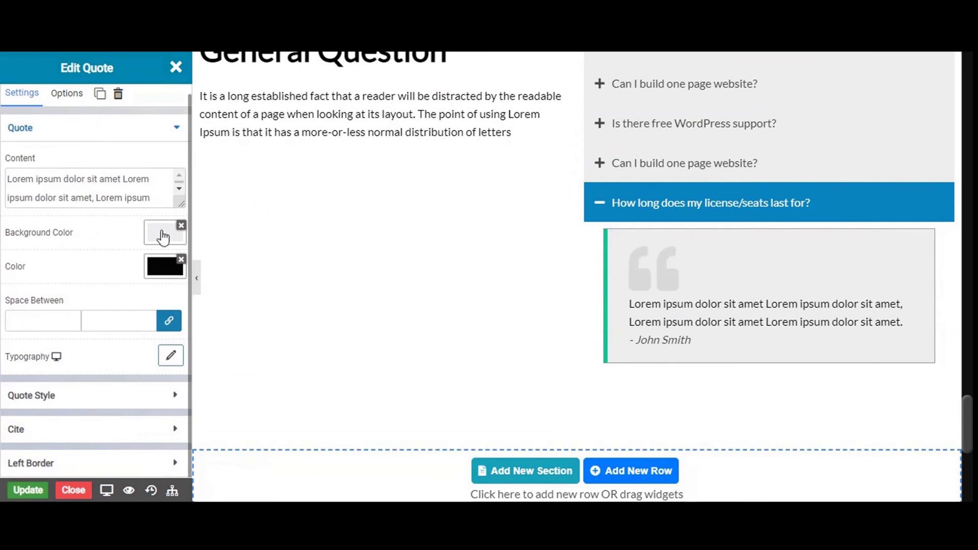
left_click(181, 226)
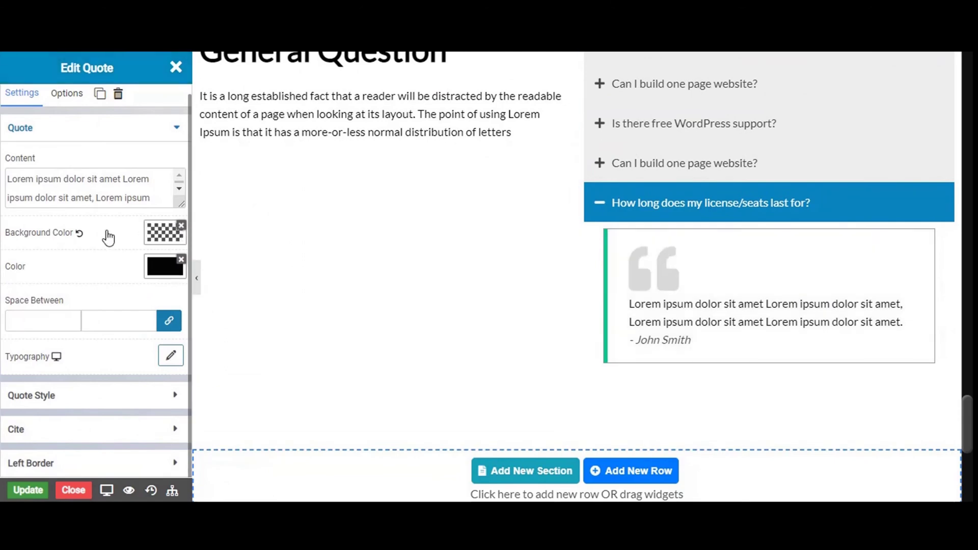
left_click(50, 395)
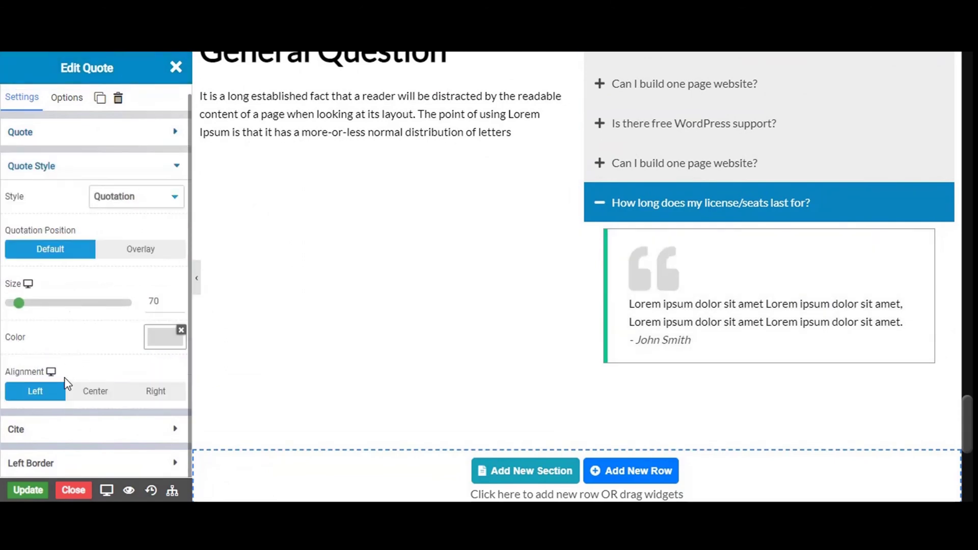
left_click(114, 198)
left_click(117, 213)
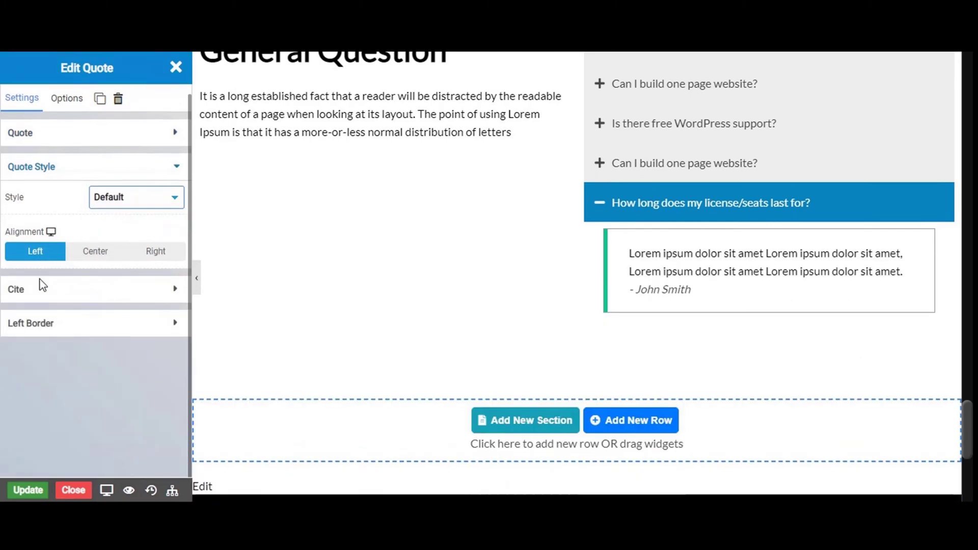
Change the quote's left border color to dark blue #0702ccff and collapse the border settings.
left_click(45, 330)
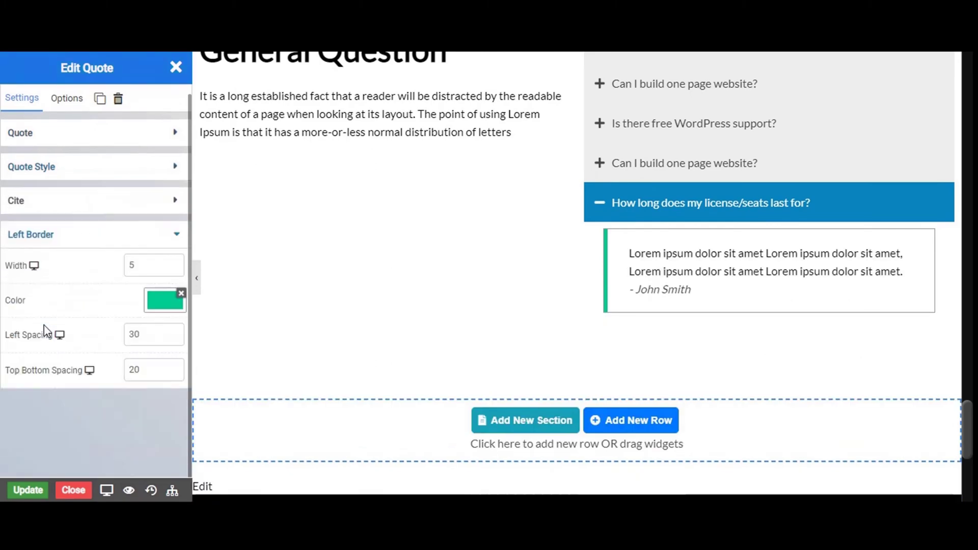
left_click(163, 303)
left_click(118, 291)
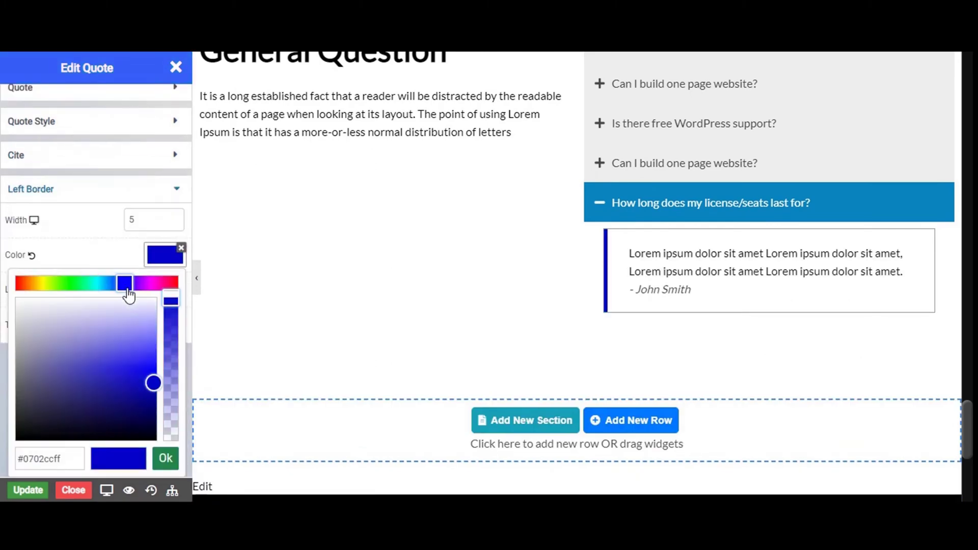
left_click(173, 461)
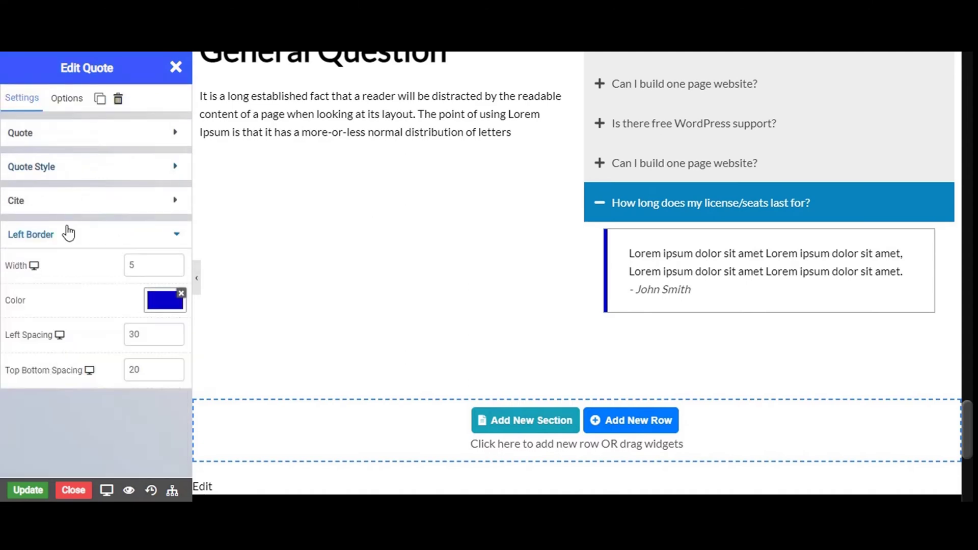
left_click(68, 233)
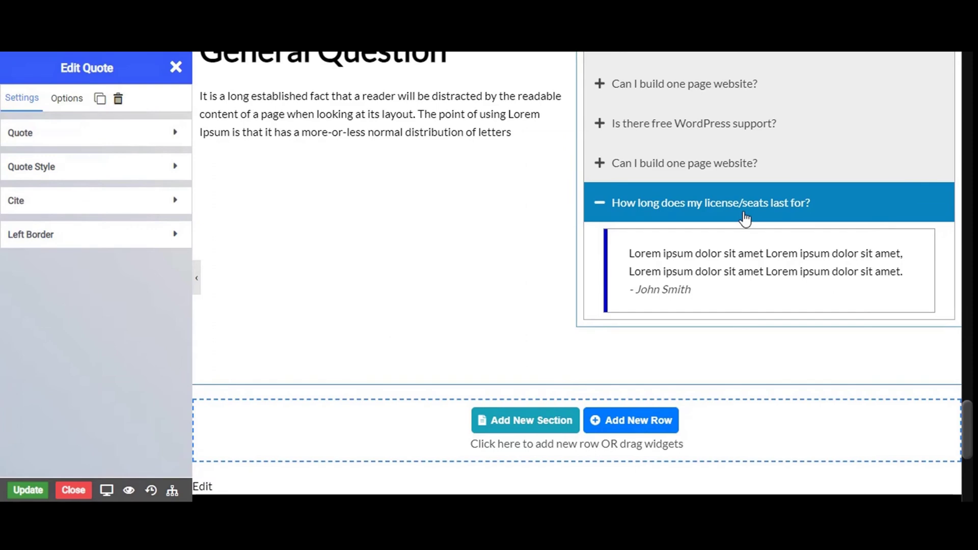
Collapse the last accordion item and expand the fourth item, the copy of "Can I build one page website?", on the page.
left_click(745, 218)
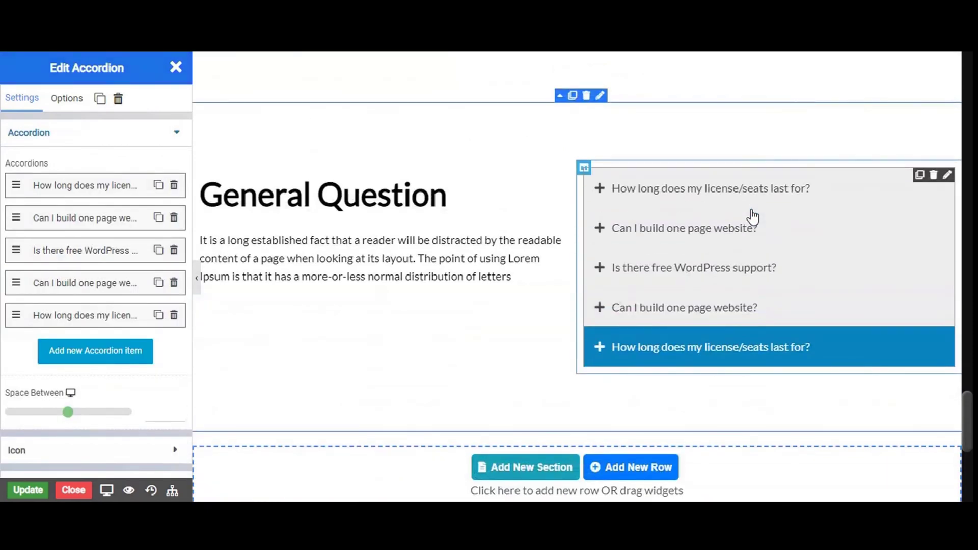
scroll(729, 230, "up", 3)
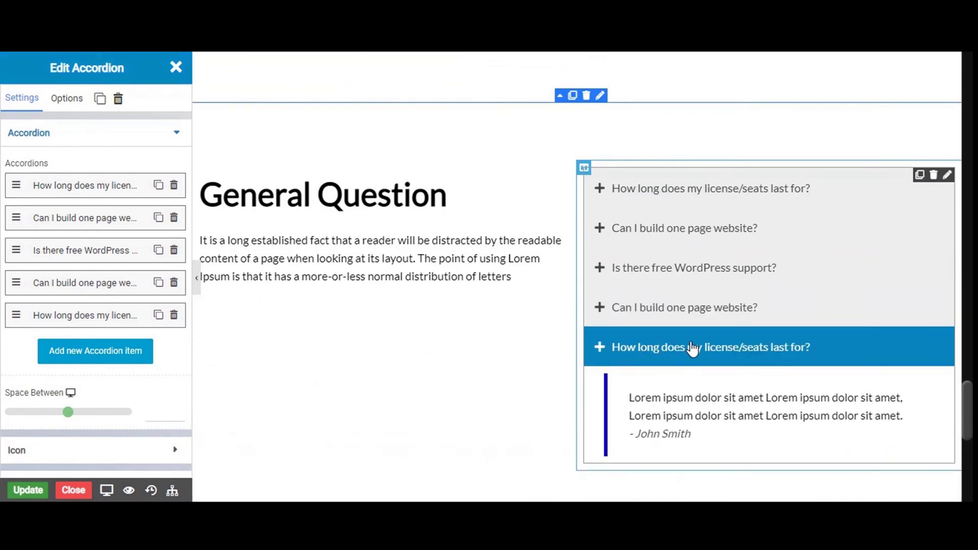
left_click(690, 310)
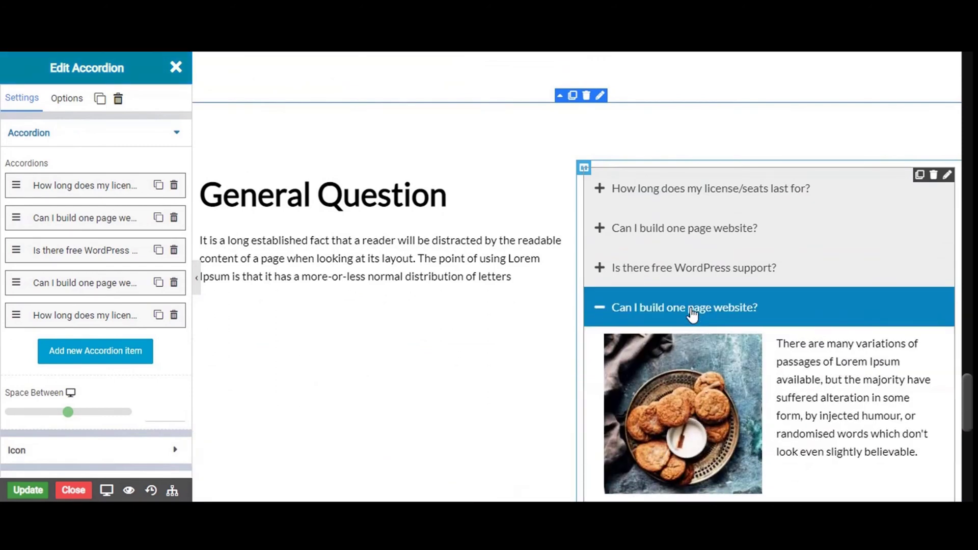
Expand the third, second and first accordion items on the page to check their answers, and collapse them all.
left_click(690, 279)
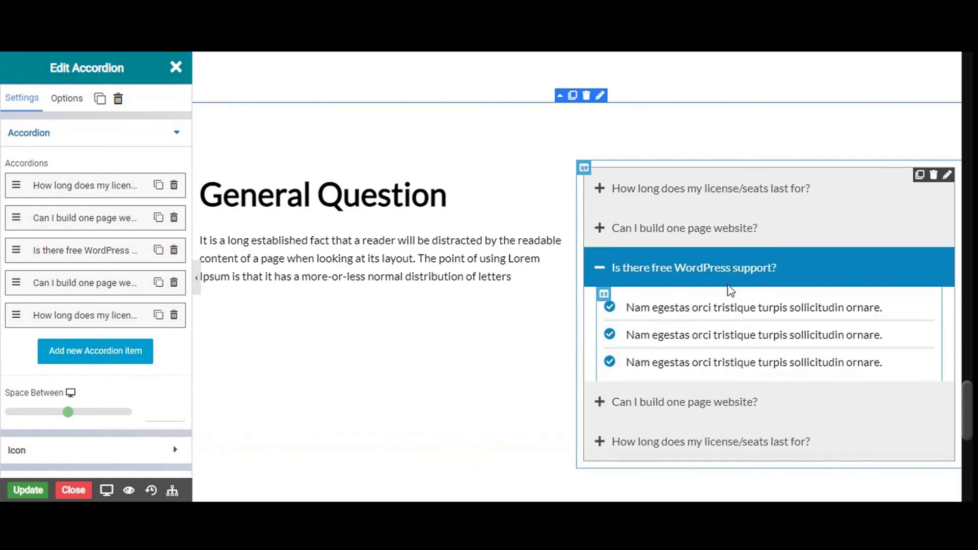
left_click(721, 265)
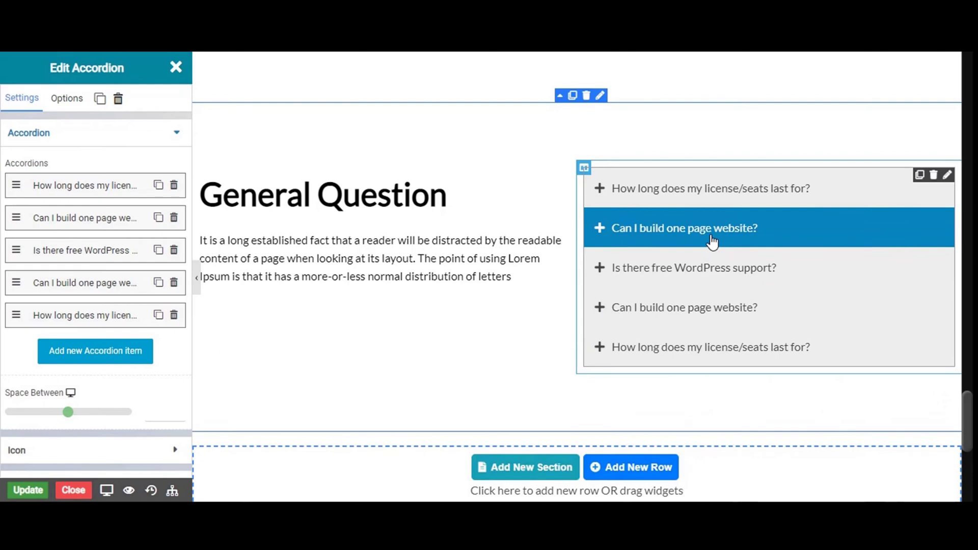
left_click(712, 238)
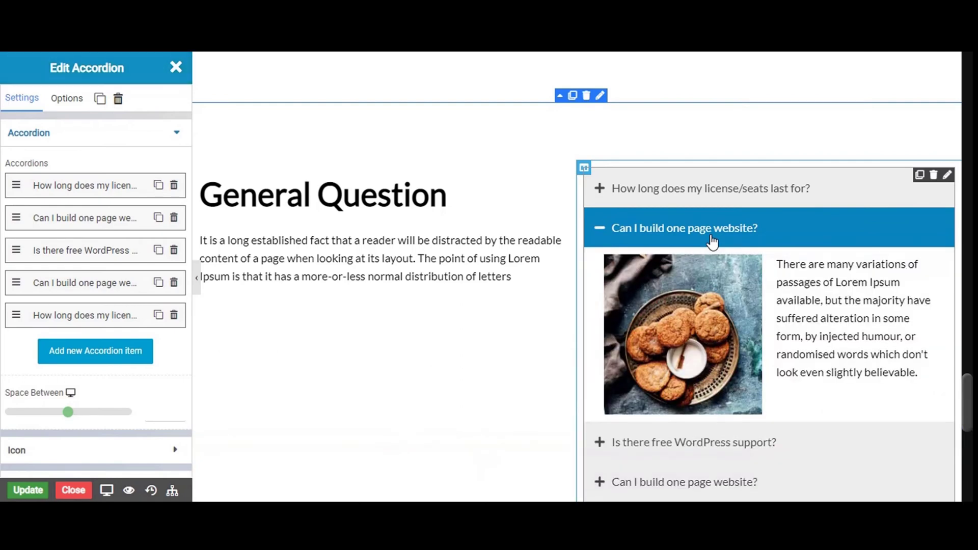
left_click(711, 236)
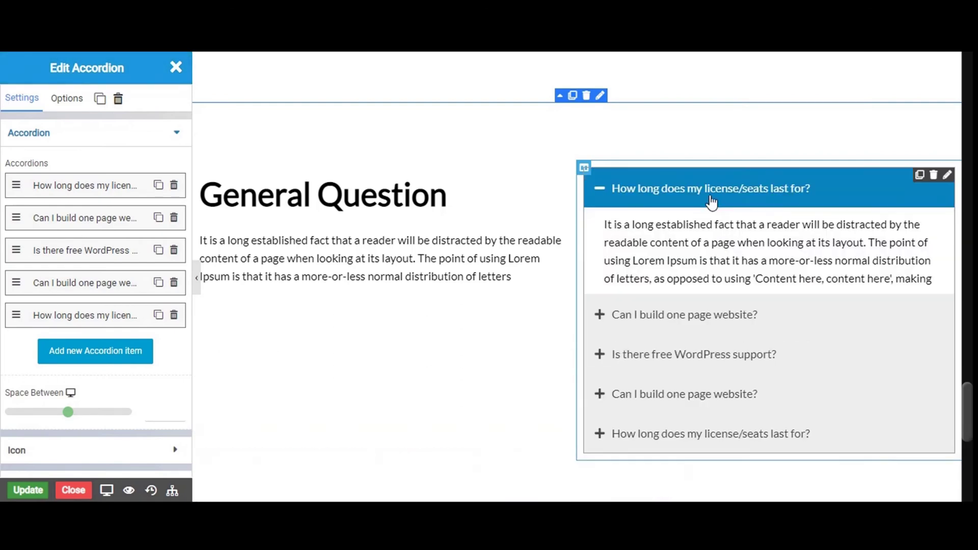
left_click(711, 202)
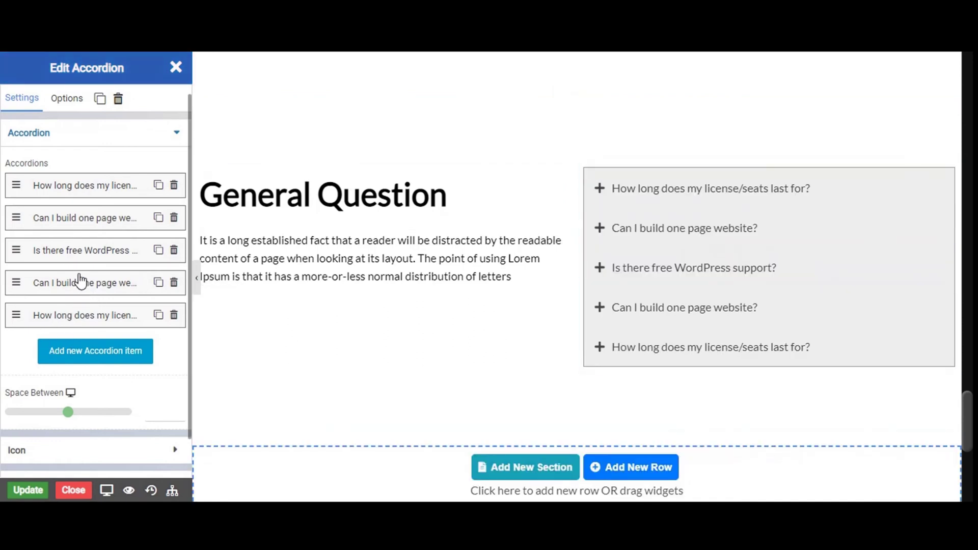
Add a sixth accordion item at the end of the list and delete it again.
scroll(78, 283, "down", 1)
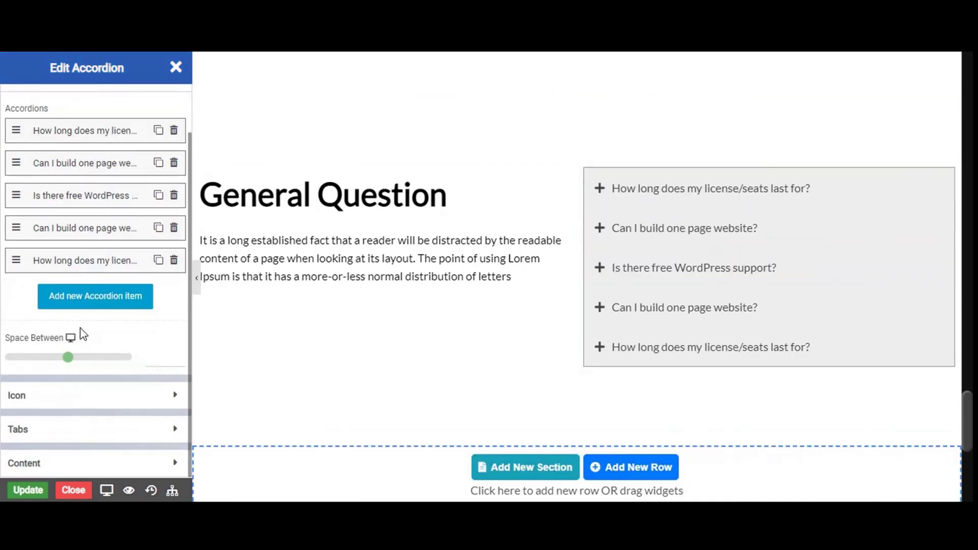
left_click(122, 307)
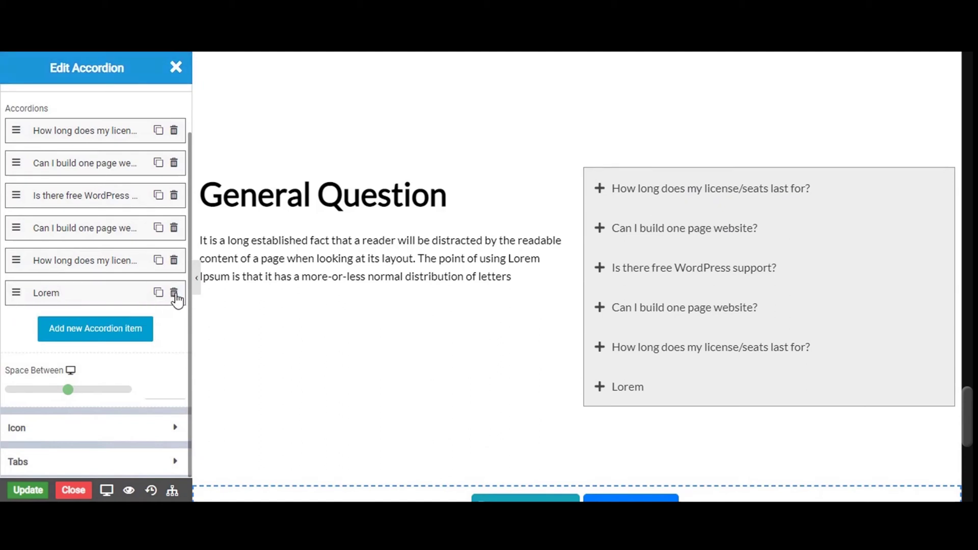
left_click(109, 300)
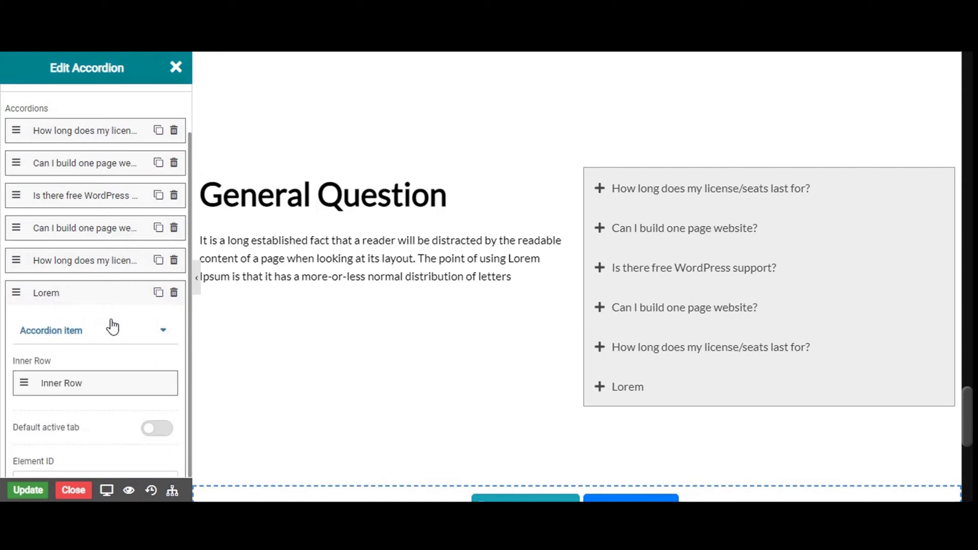
scroll(112, 326, "down", 2)
scroll(113, 325, "up", 3)
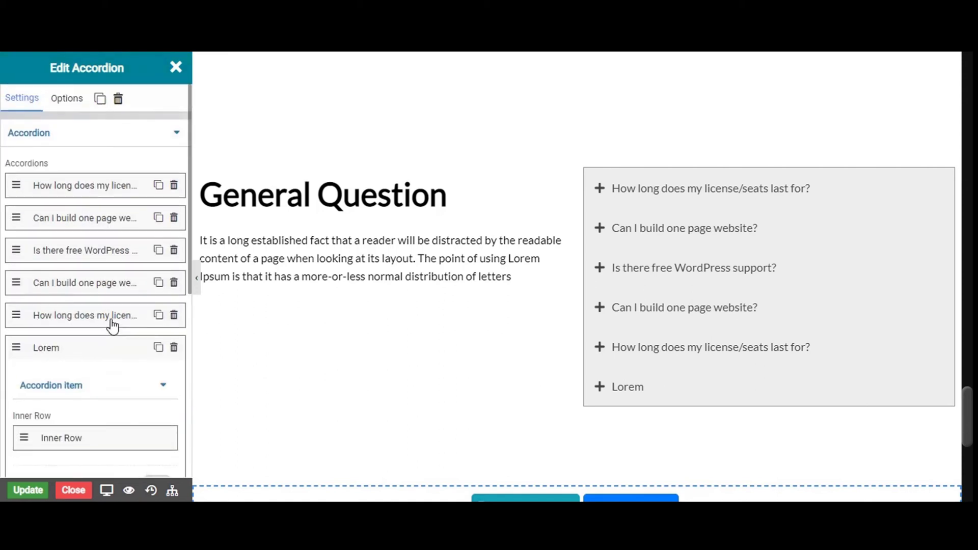
left_click(82, 359)
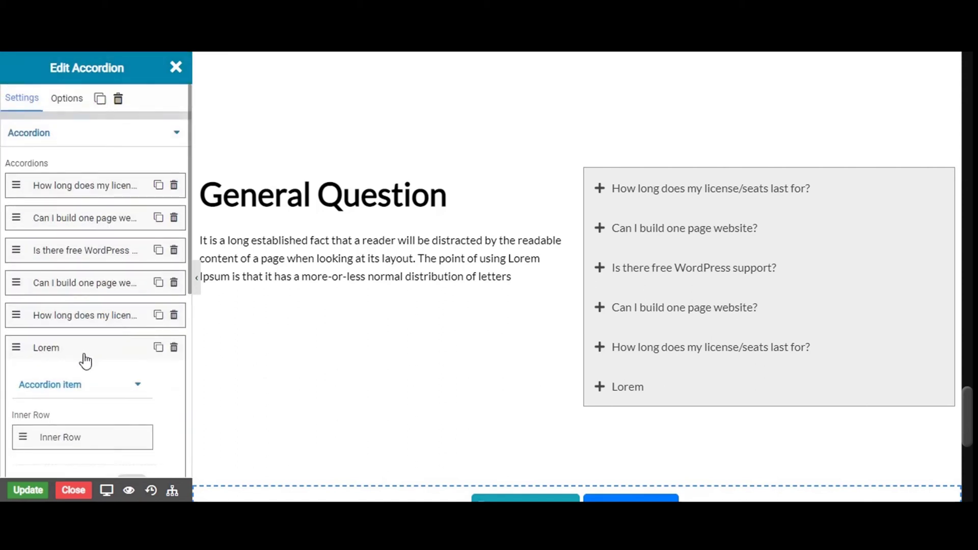
left_click(174, 347)
Set the space between the accordion items to 10.
scroll(96, 362, "down", 1)
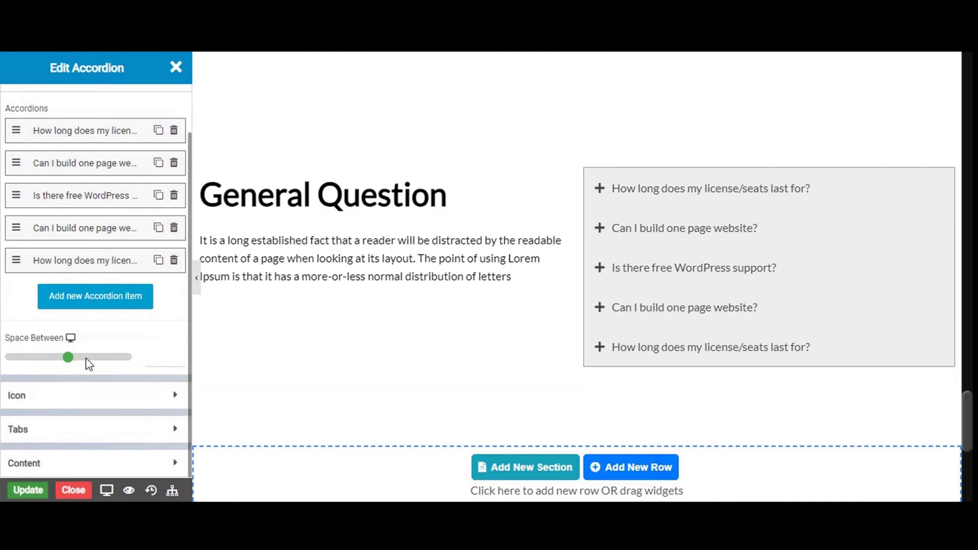
left_click(159, 358)
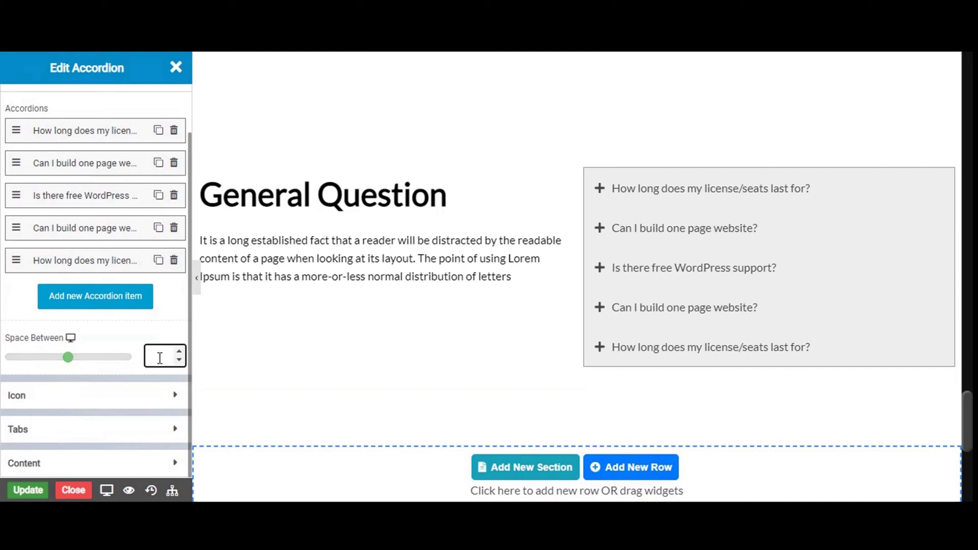
type("10")
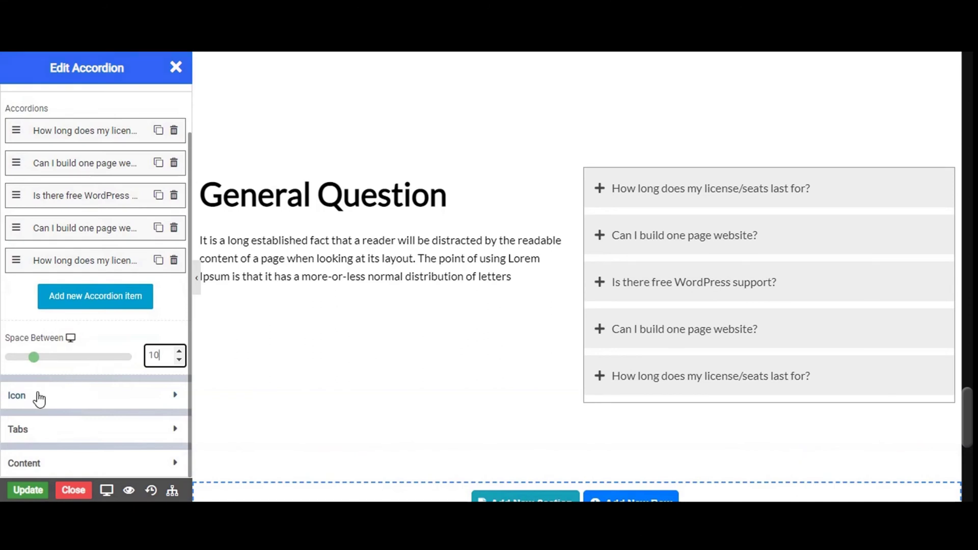
Change the accordion's icon for collapsed items to the solid chevron-up, found by searching for "che".
left_click(37, 397)
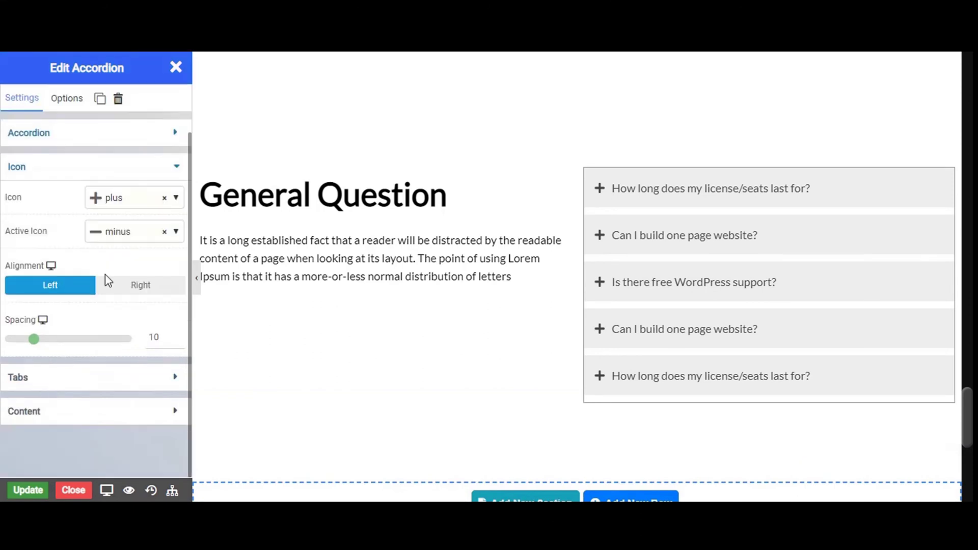
left_click(176, 200)
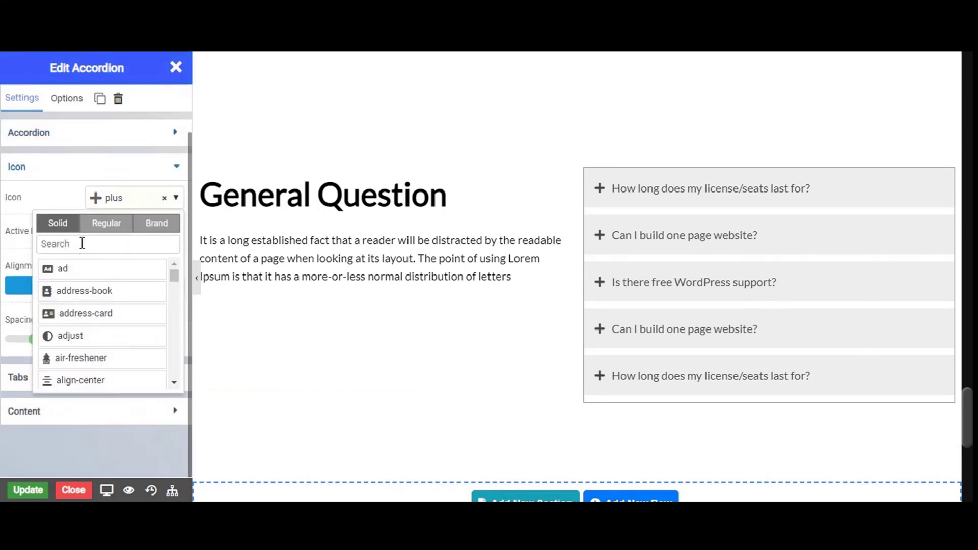
left_click(64, 242)
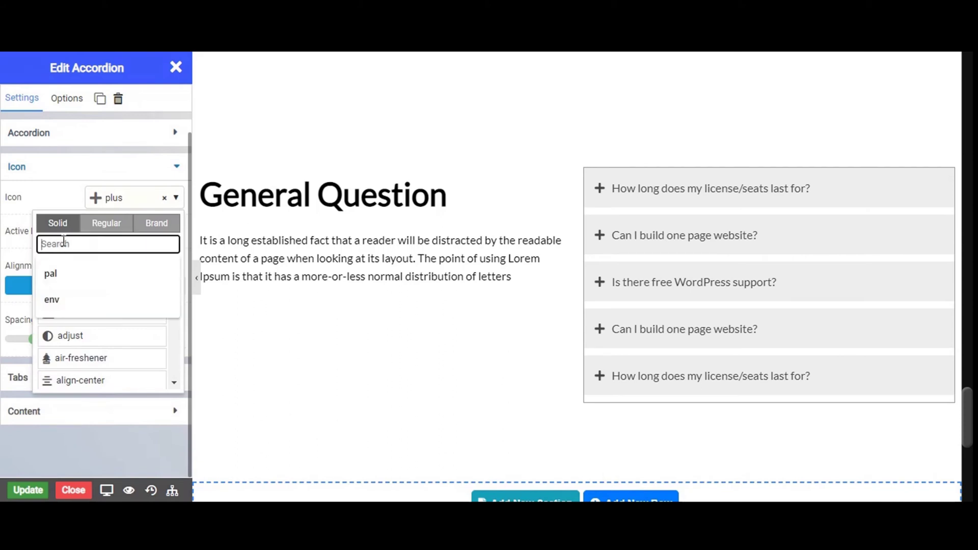
type("ch")
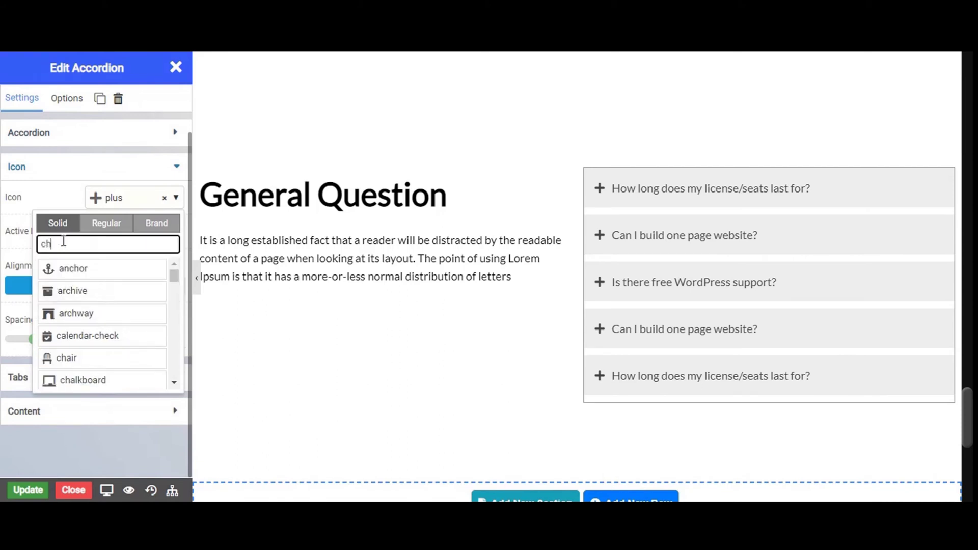
type("e")
left_click_drag(180, 276, 170, 357)
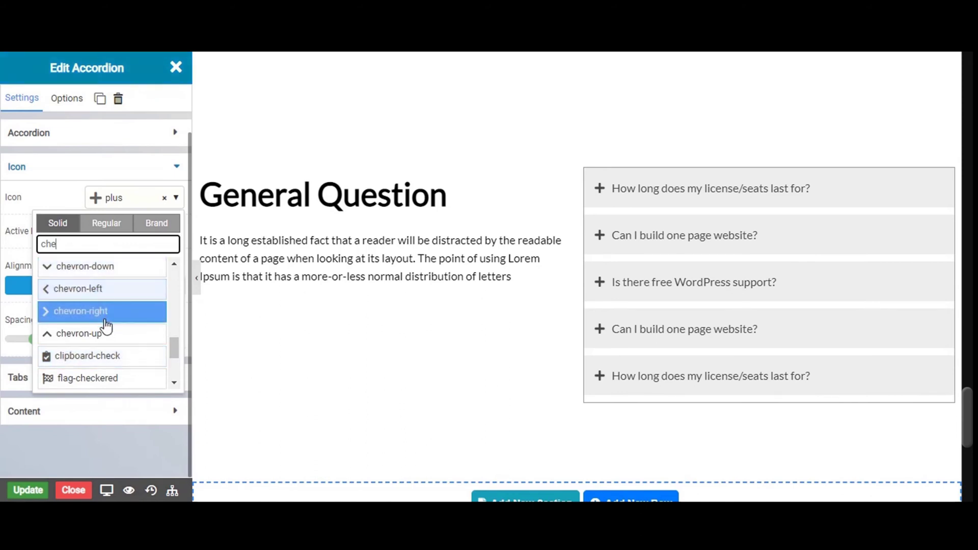
left_click(102, 337)
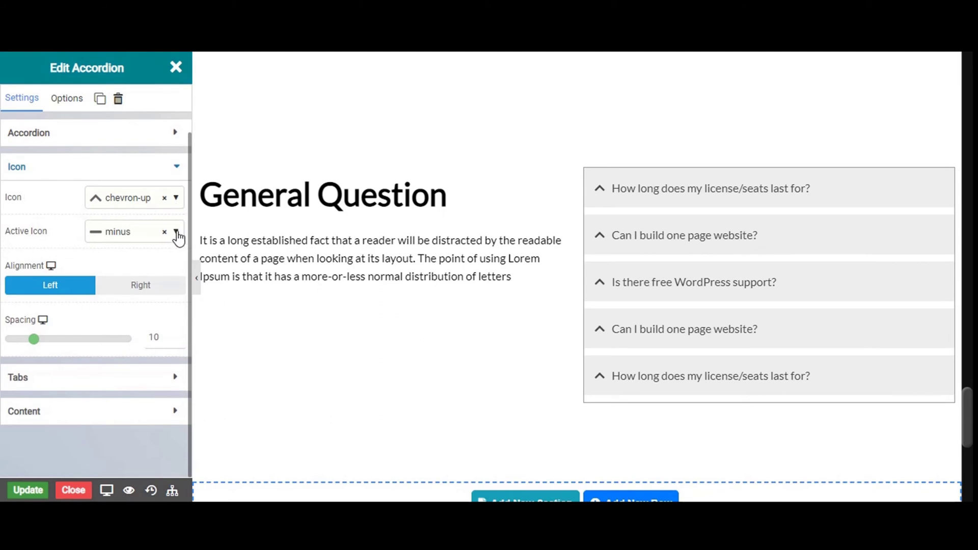
Change the accordion's active icon to the solid chevron-down, found by searching for "che".
left_click(176, 232)
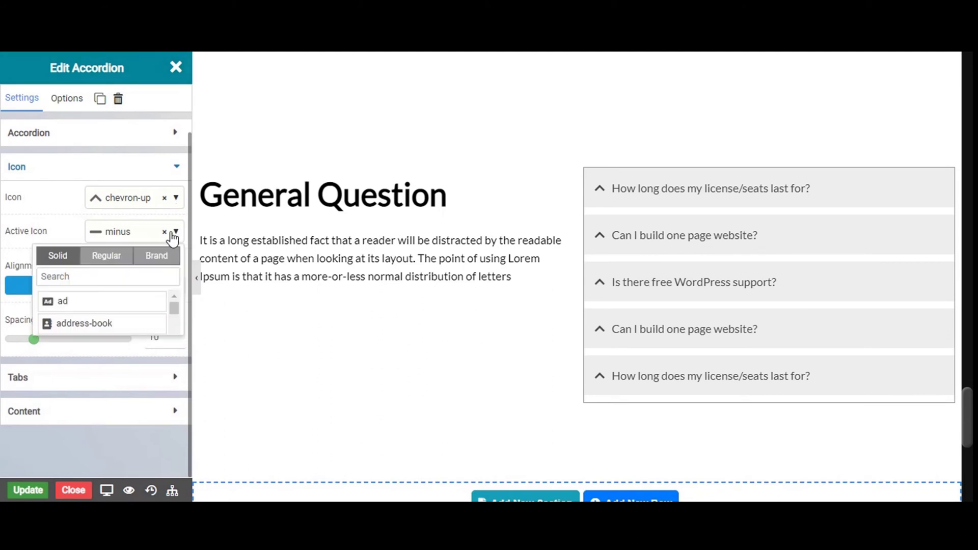
left_click(81, 279)
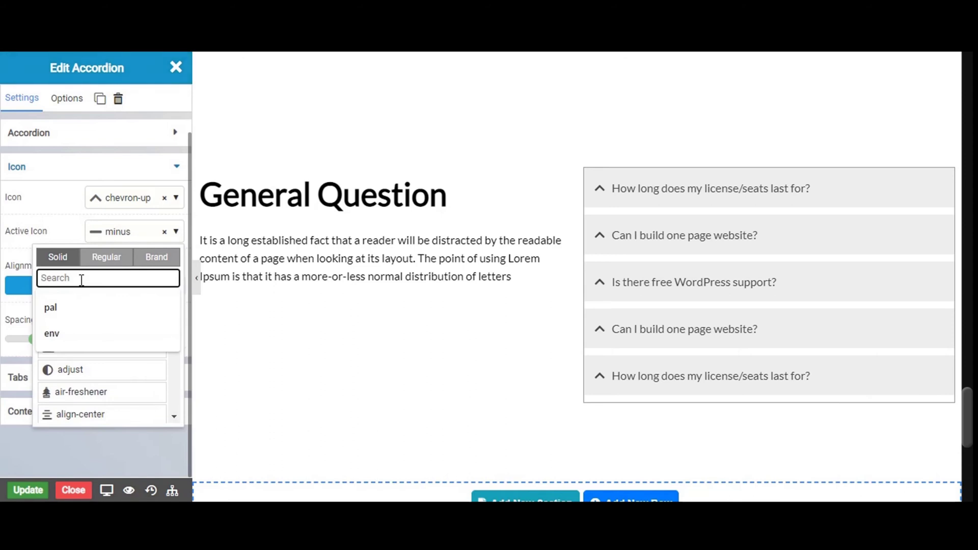
type("che")
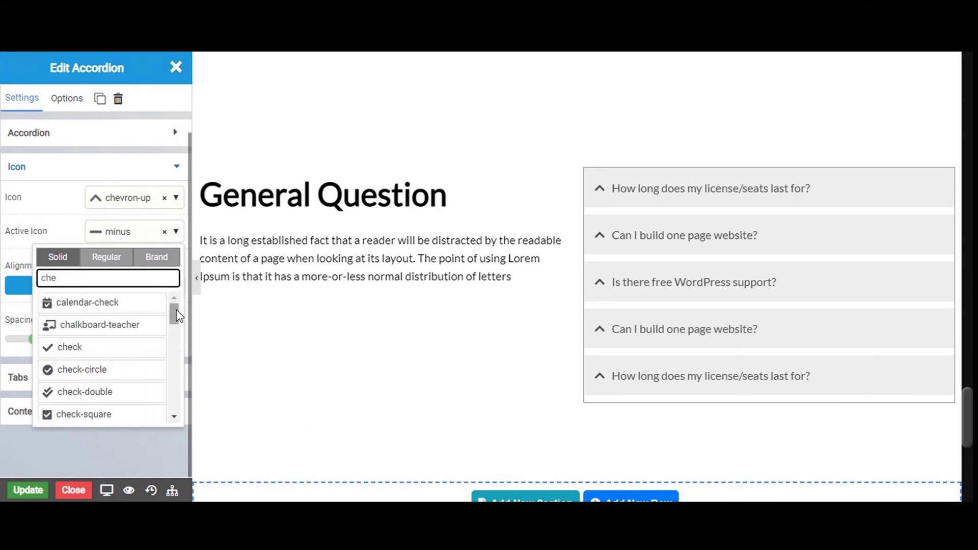
left_click_drag(178, 315, 171, 372)
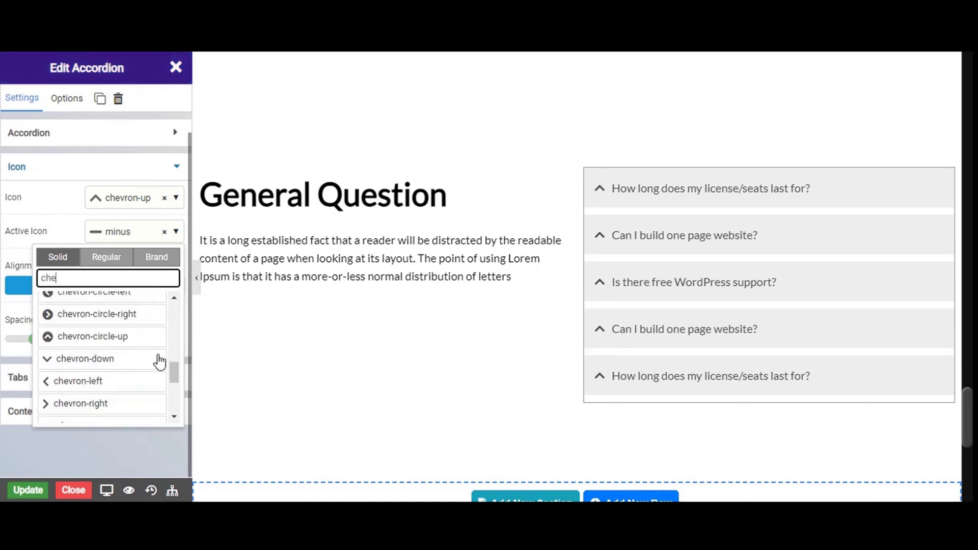
left_click(127, 361)
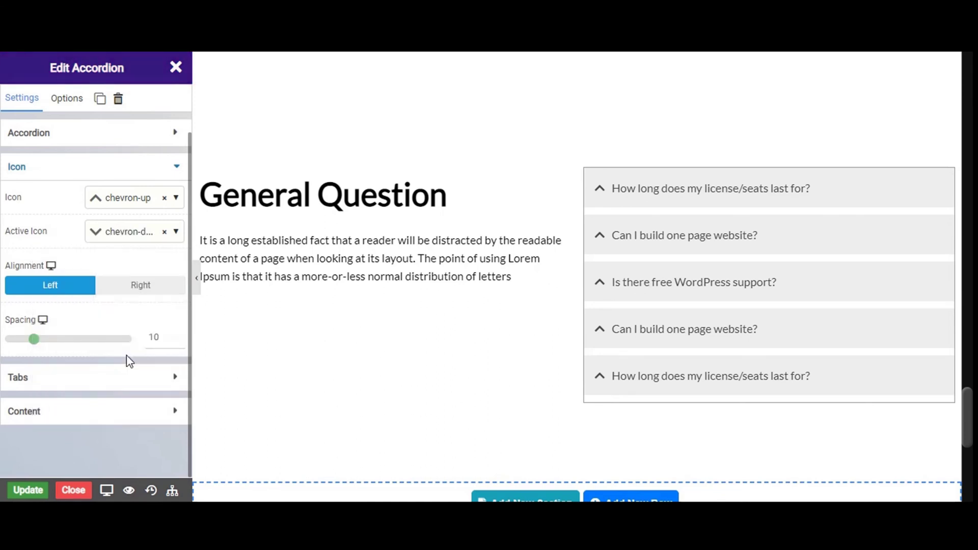
Try the Right alignment for the accordion icons and return it to Left.
left_click(47, 283)
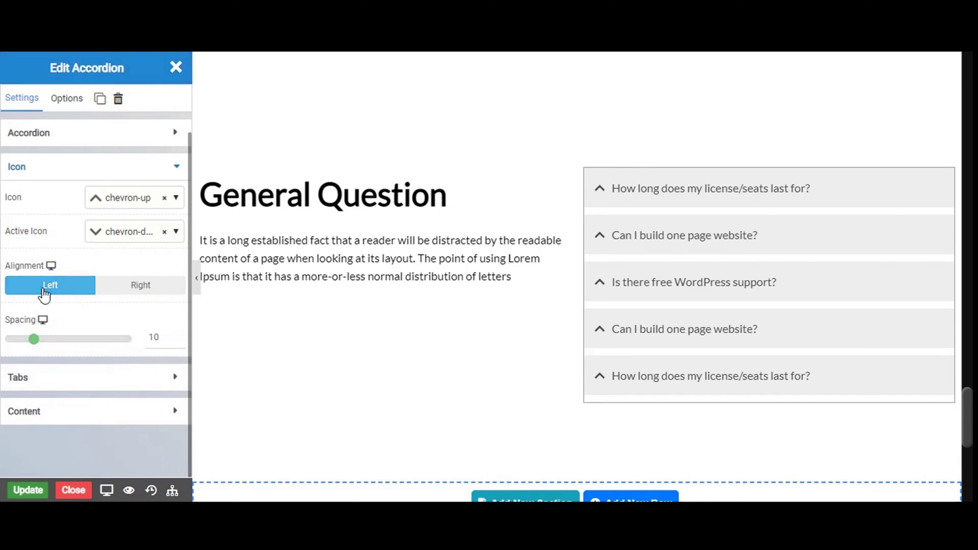
left_click(141, 286)
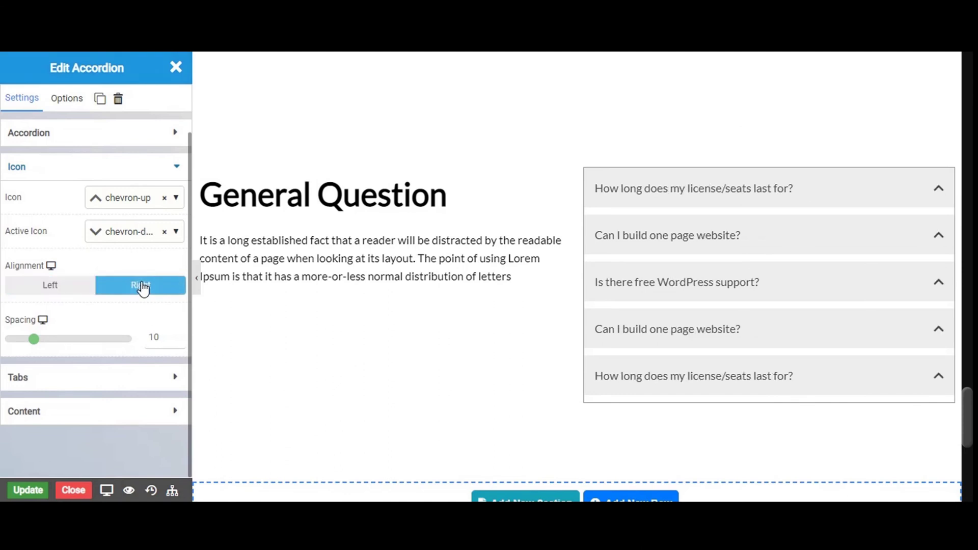
left_click(74, 288)
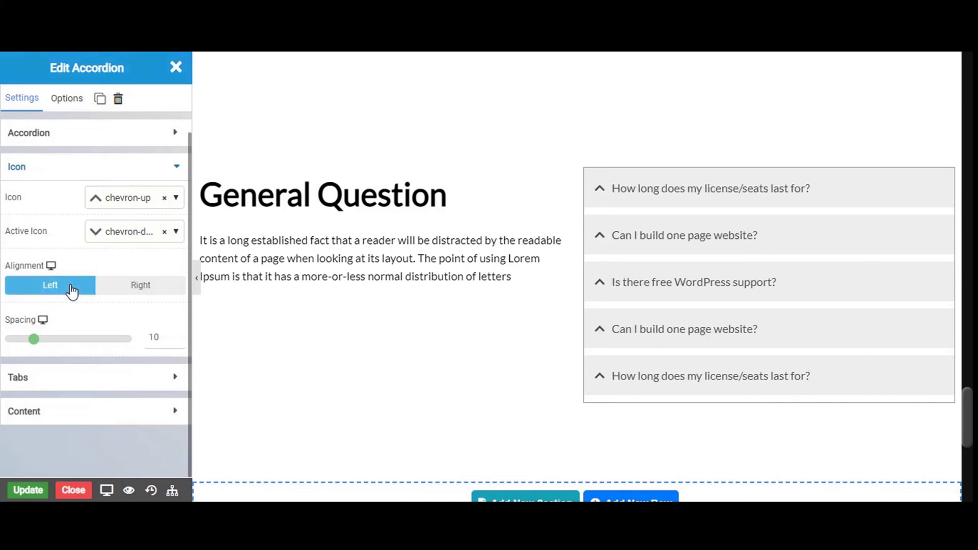
Set the spacing between the accordion icons and their titles to 18.
double_click(164, 340)
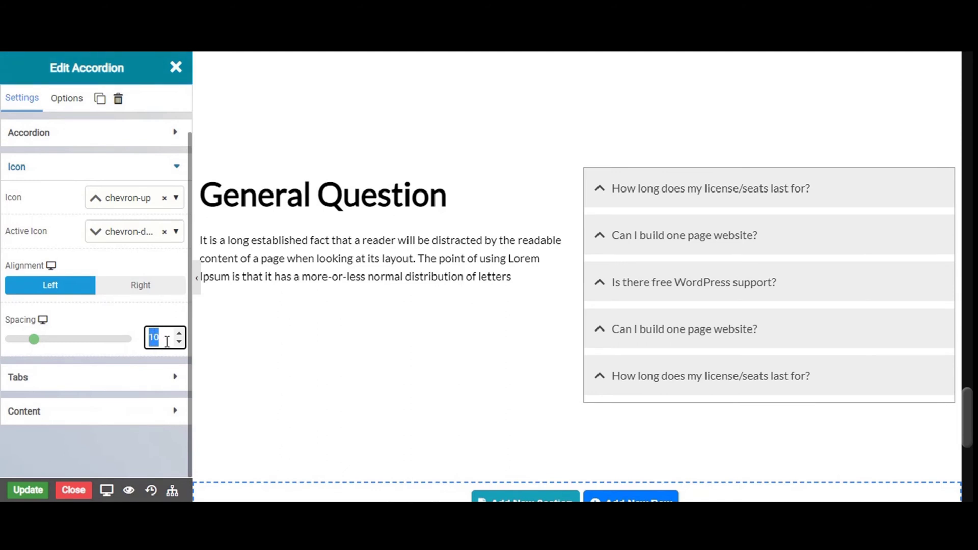
type("9")
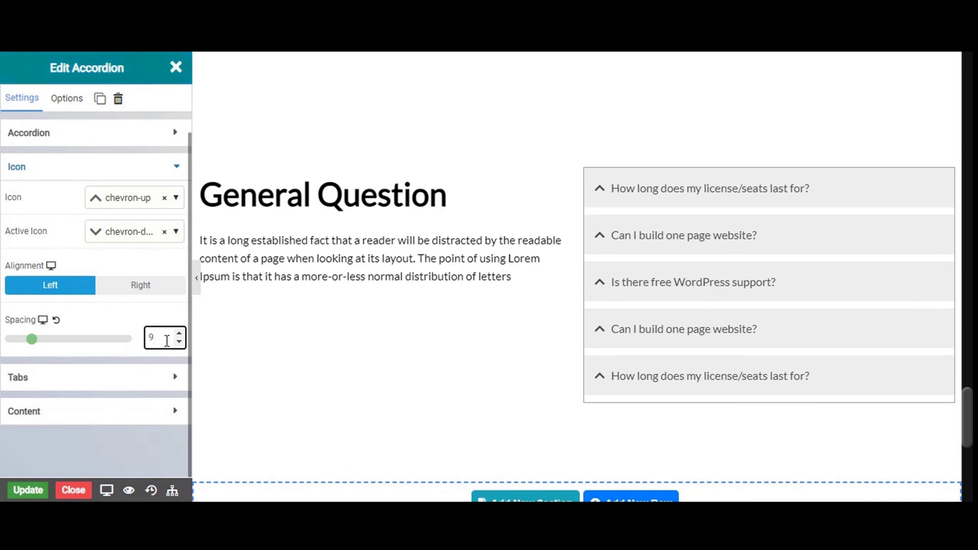
key("BackSpace")
type("2")
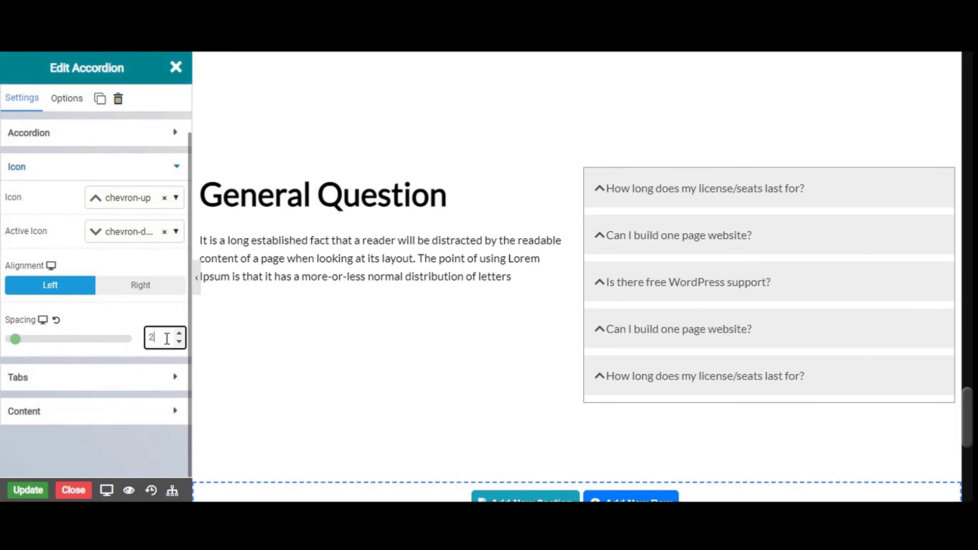
type("0")
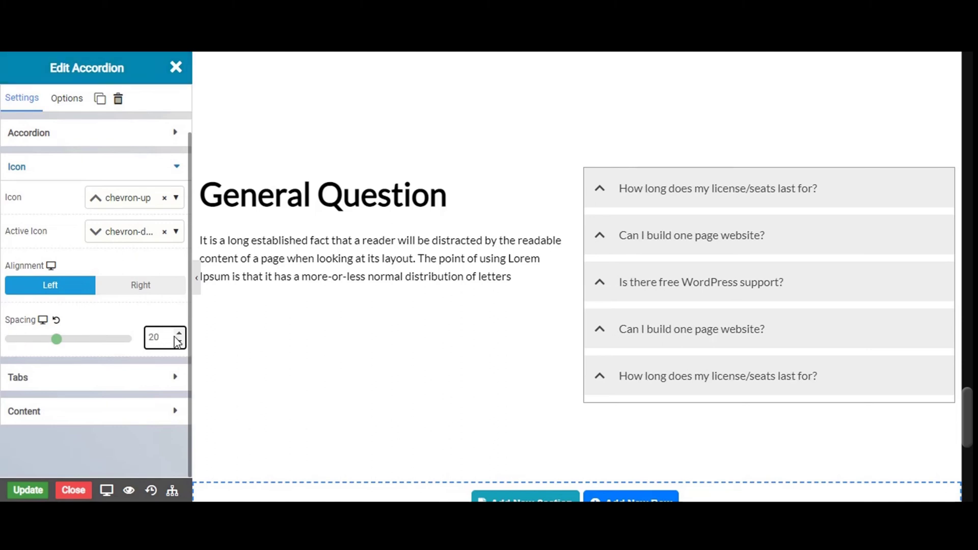
left_click(179, 342)
left_click(179, 342)
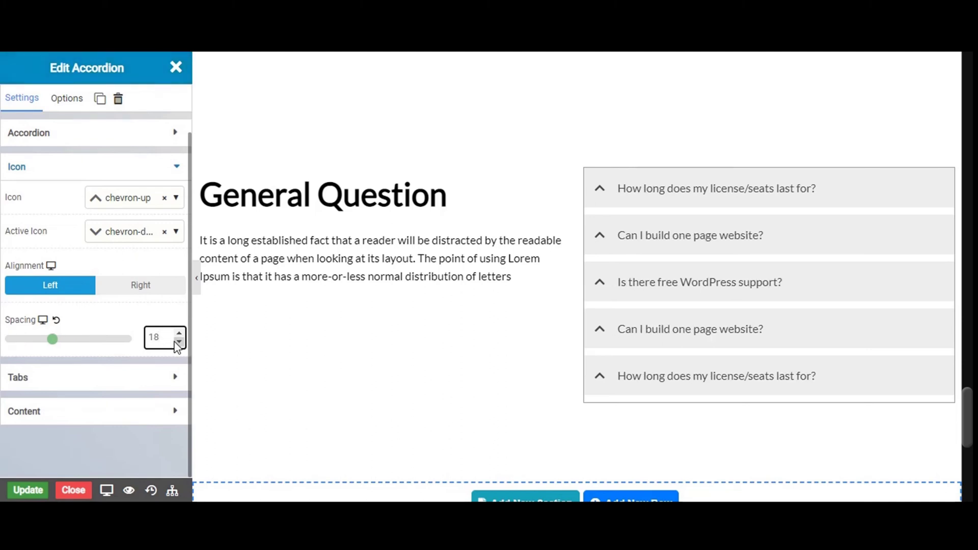
Set the text color of the accordion tabs to black.
left_click(103, 385)
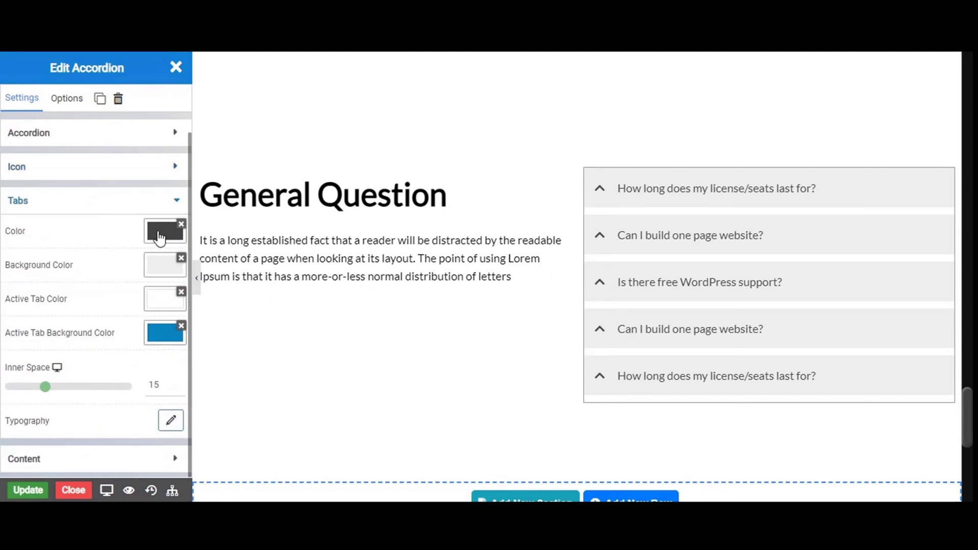
left_click(160, 237)
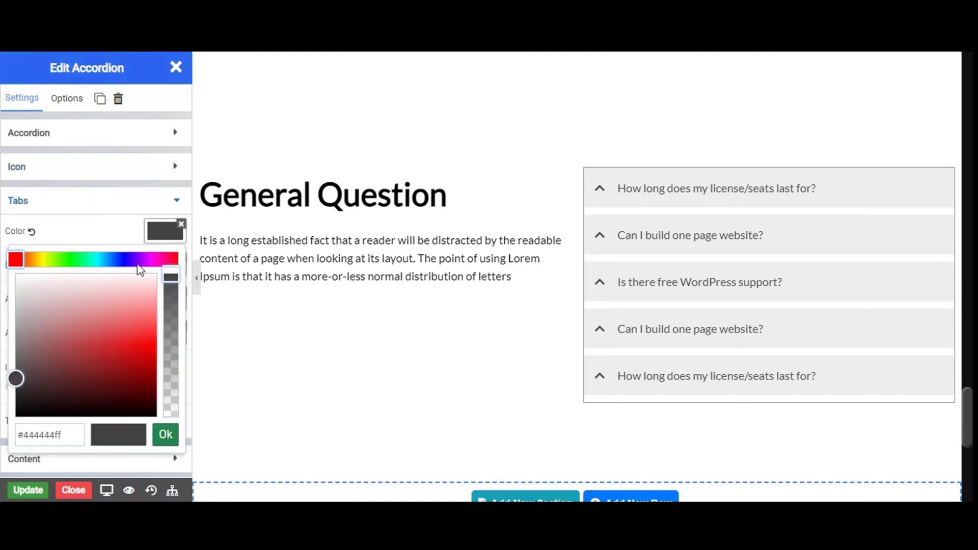
left_click(18, 415)
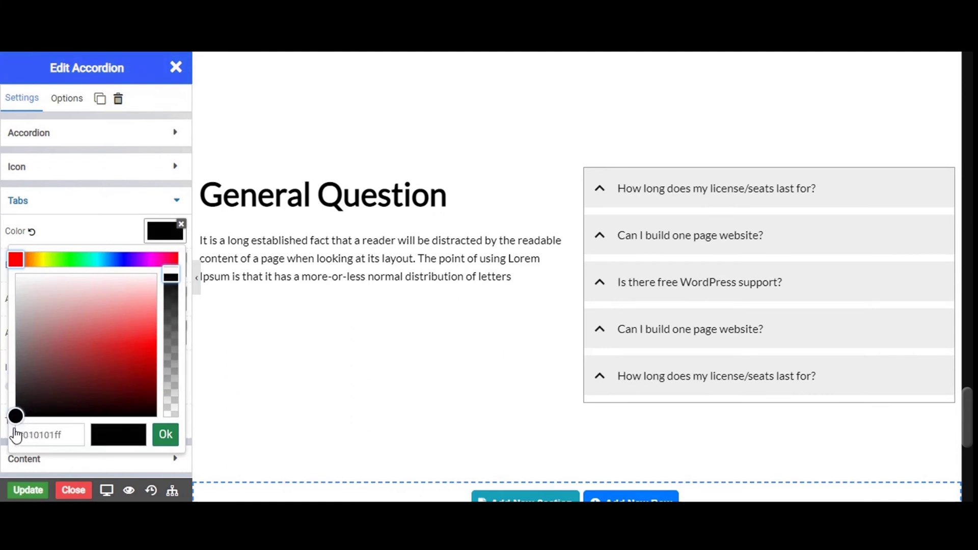
left_click(15, 418)
left_click_drag(15, 419, 17, 421)
left_click(164, 435)
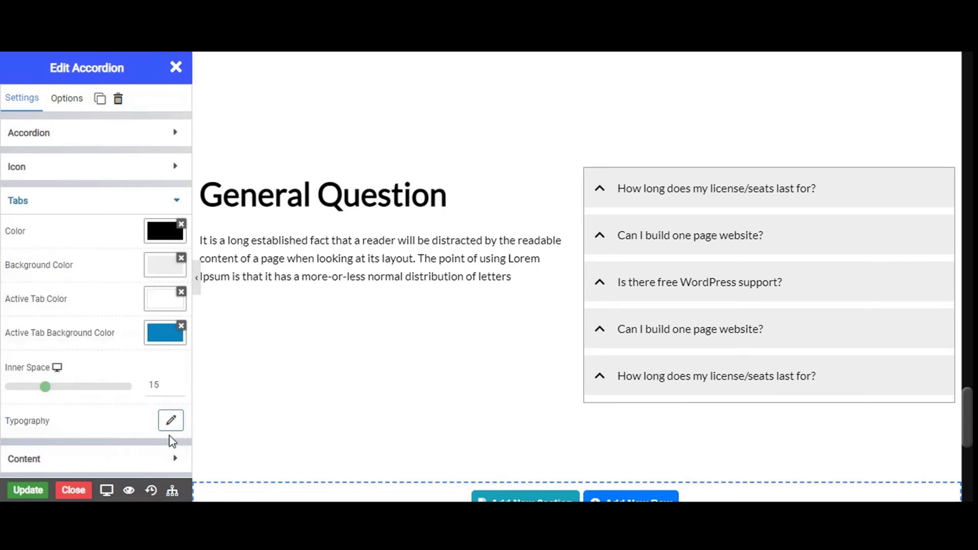
Set the accordion tabs' background color to the light grey #e8e8e8ec and copy its color code.
left_click(164, 272)
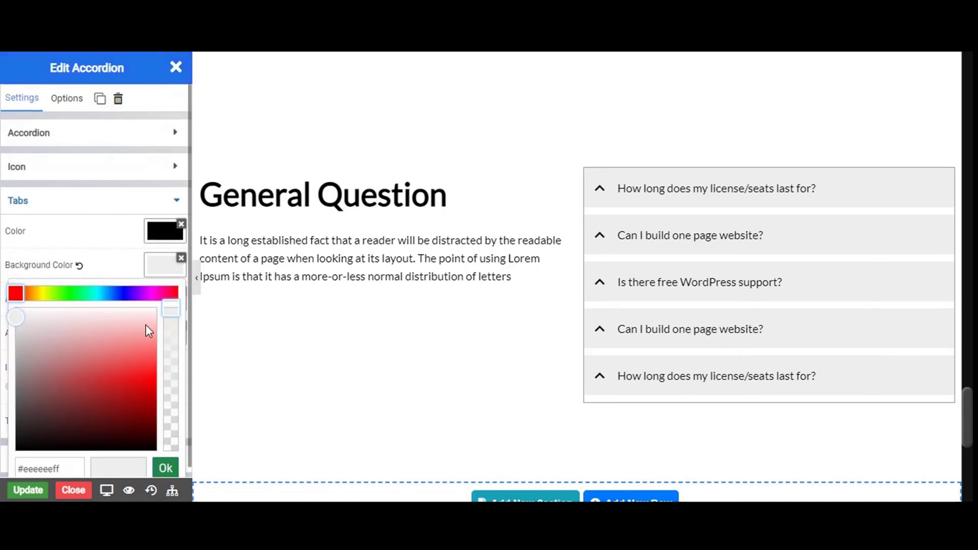
left_click(170, 318)
left_click(17, 327)
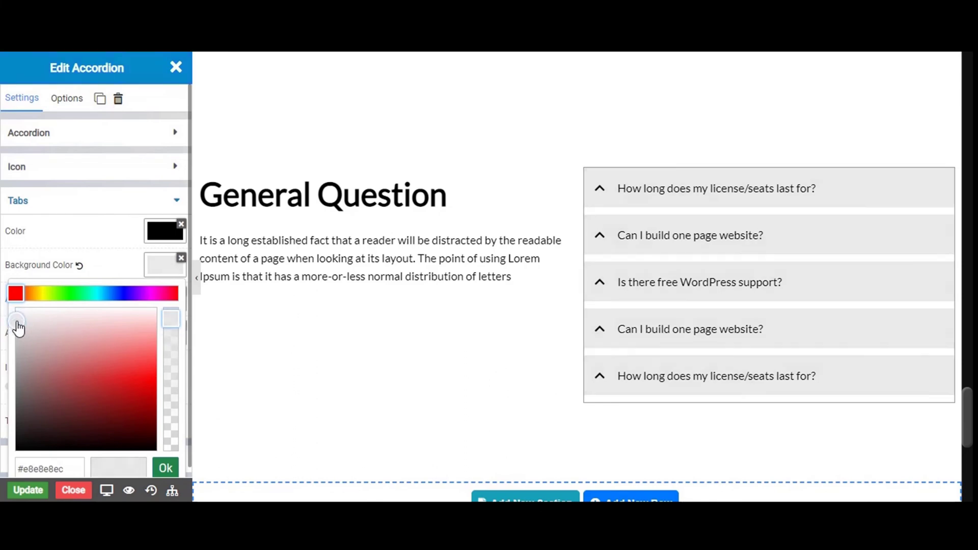
scroll(77, 367, "down", 1)
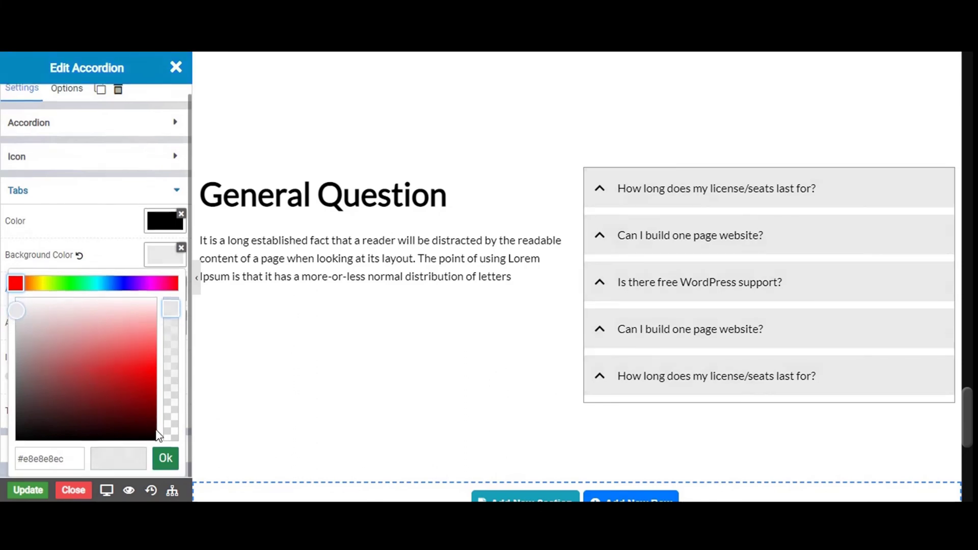
triple_click(72, 464)
key("ctrl+c")
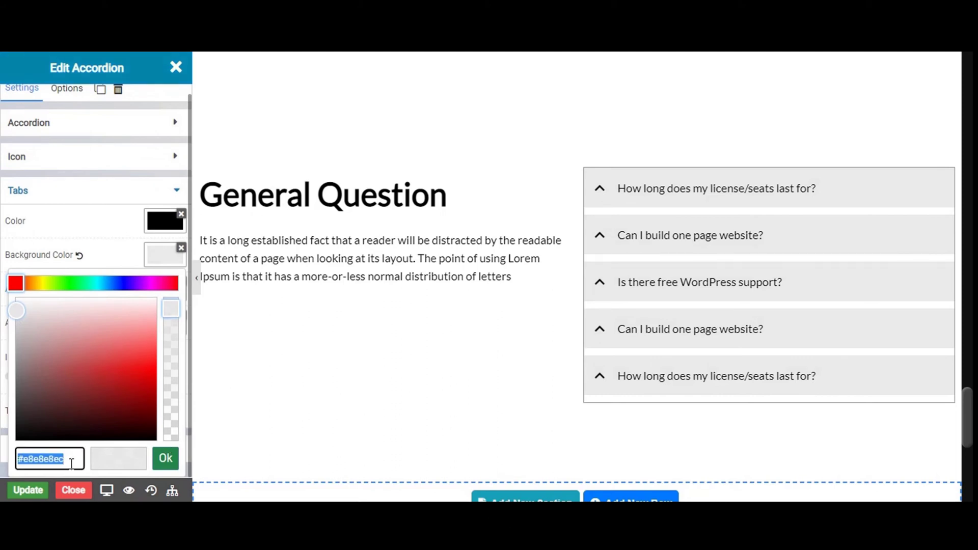
left_click(166, 460)
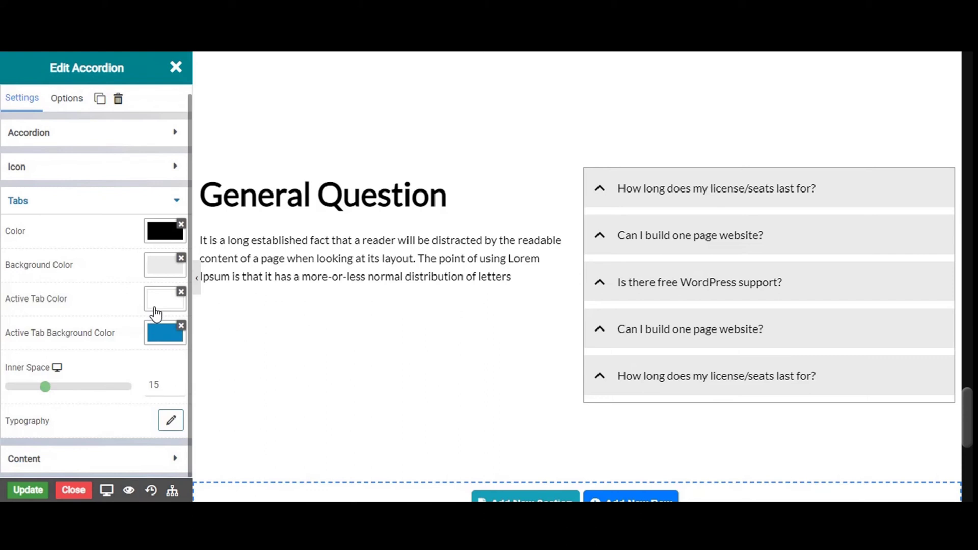
Set the text color of the accordion's active tab to black.
left_click(155, 301)
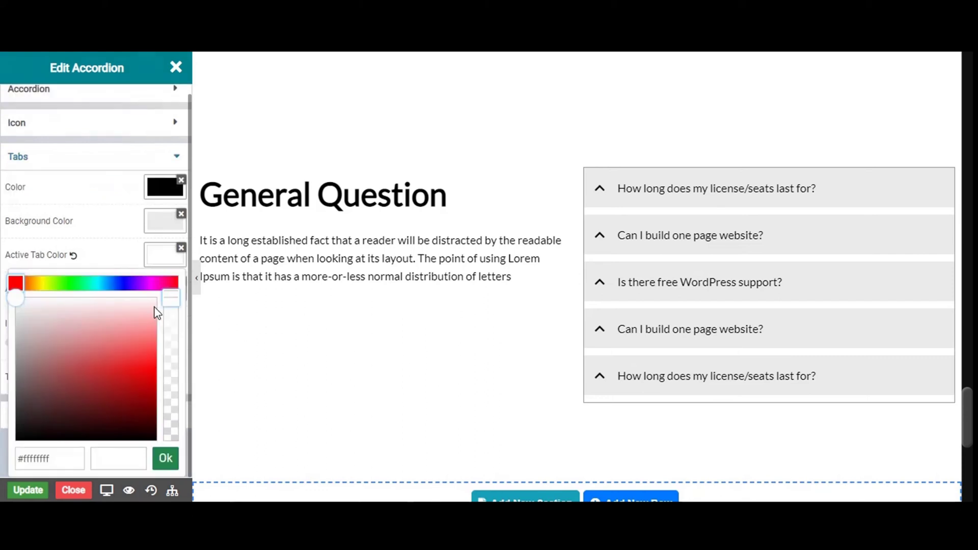
left_click_drag(23, 436, 18, 437)
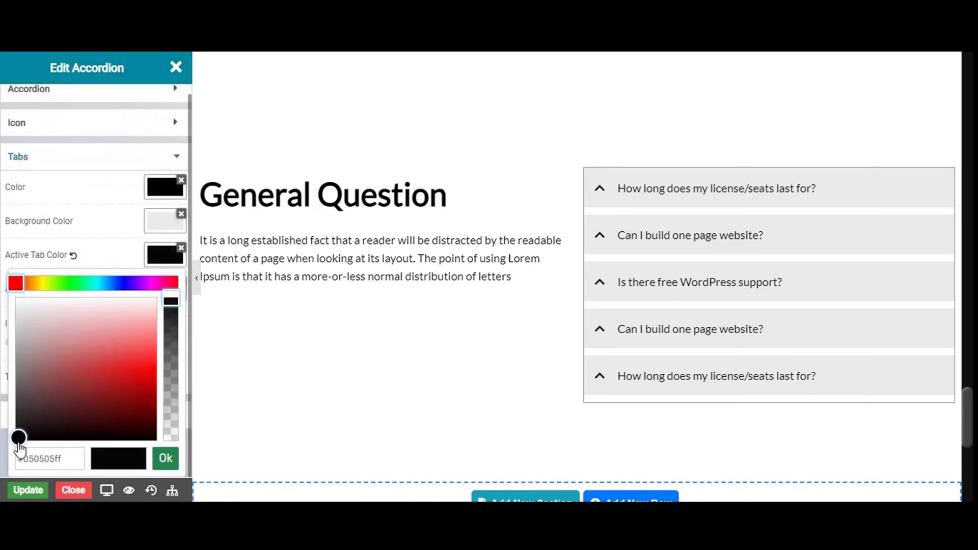
left_click(17, 432)
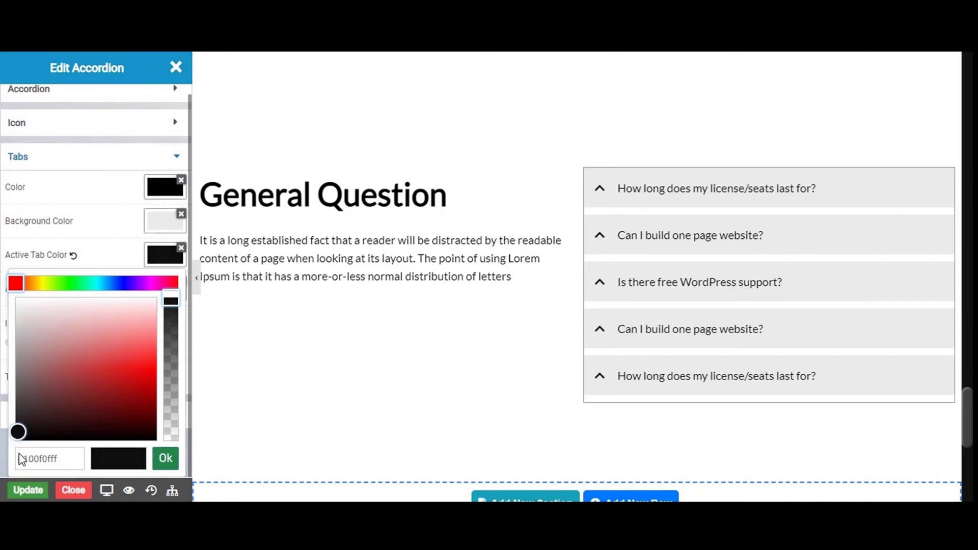
left_click_drag(17, 431, 14, 454)
left_click(165, 458)
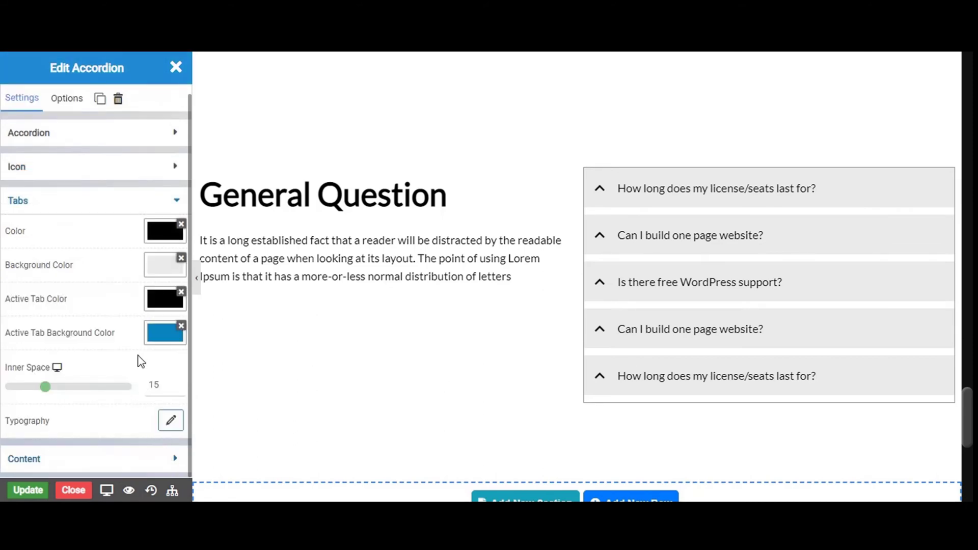
Set the active tab's background color to the copied #e8e8e8ec.
left_click(164, 342)
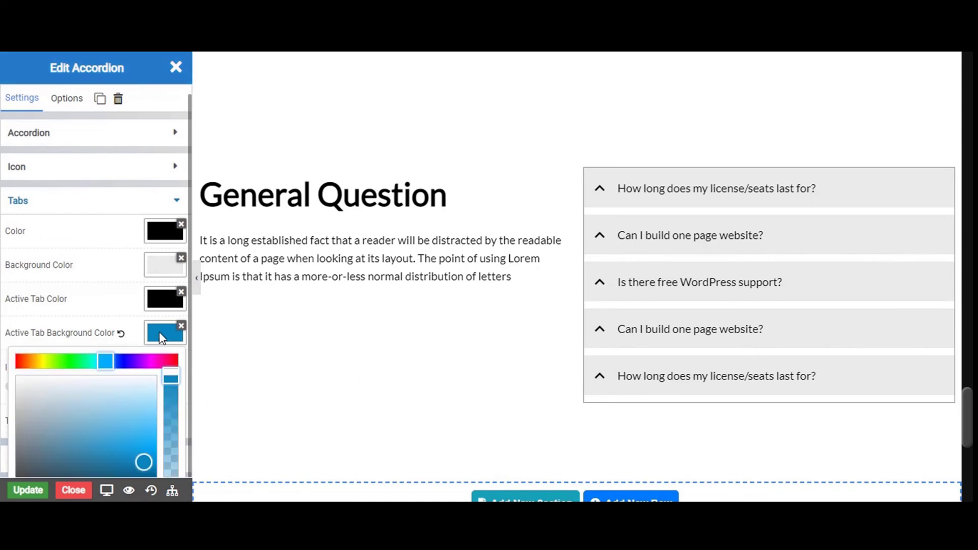
scroll(40, 402, "down", 2)
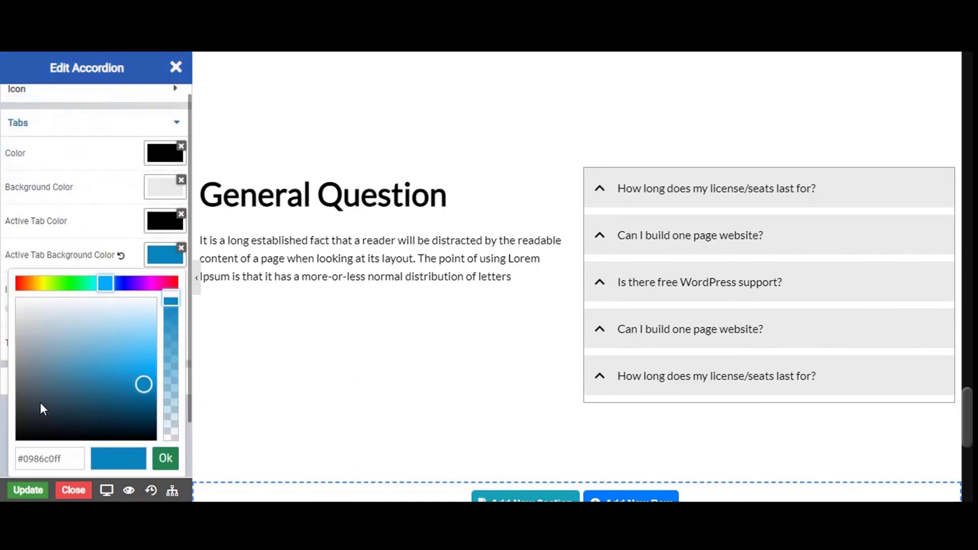
triple_click(69, 458)
key("ctrl+v")
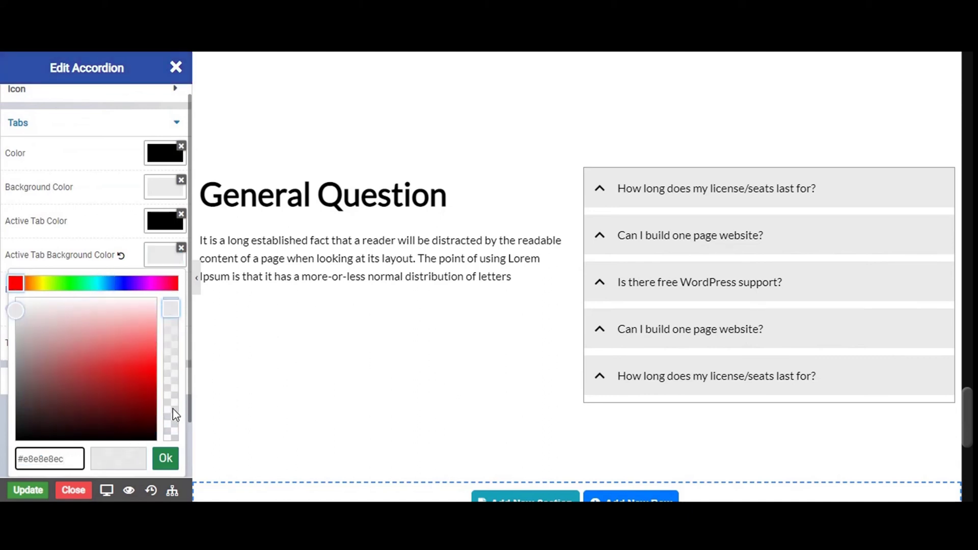
left_click(170, 456)
left_click(169, 461)
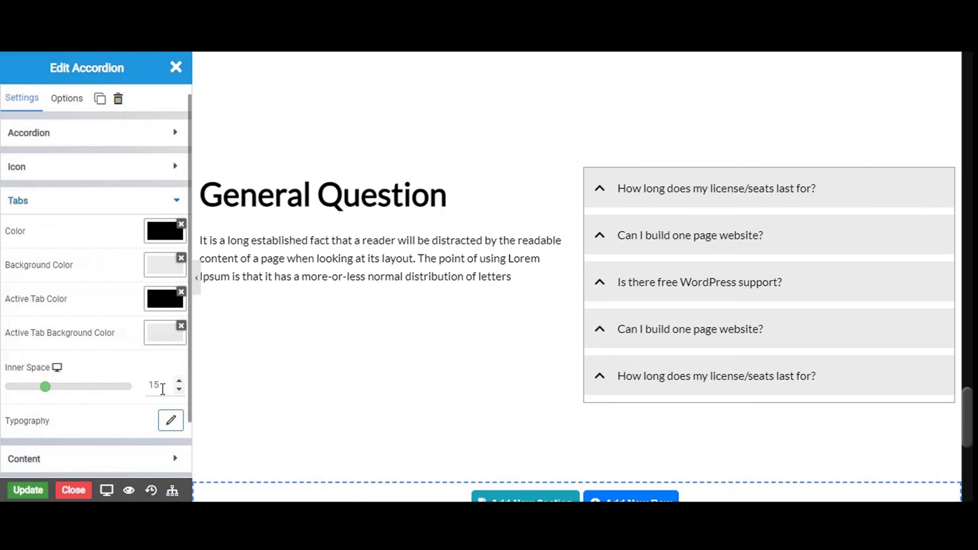
Try inner space values of 10 and 20 for the accordion tabs.
left_click(161, 389)
double_click(158, 385)
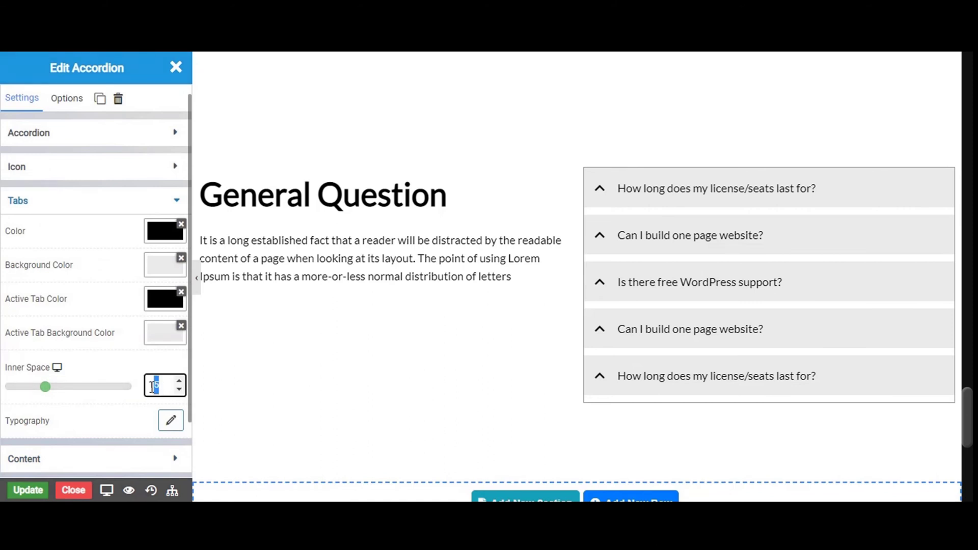
left_click(169, 389)
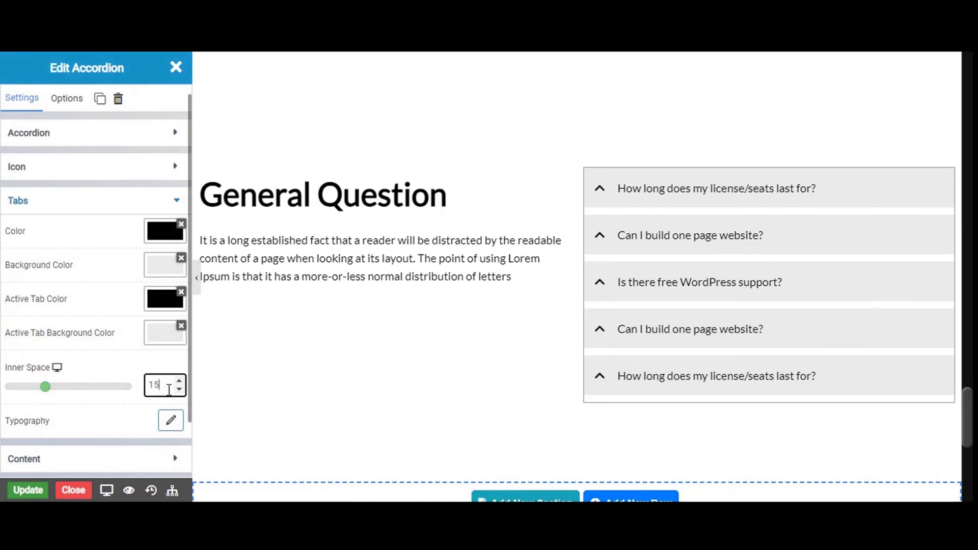
left_click_drag(170, 388, 146, 382)
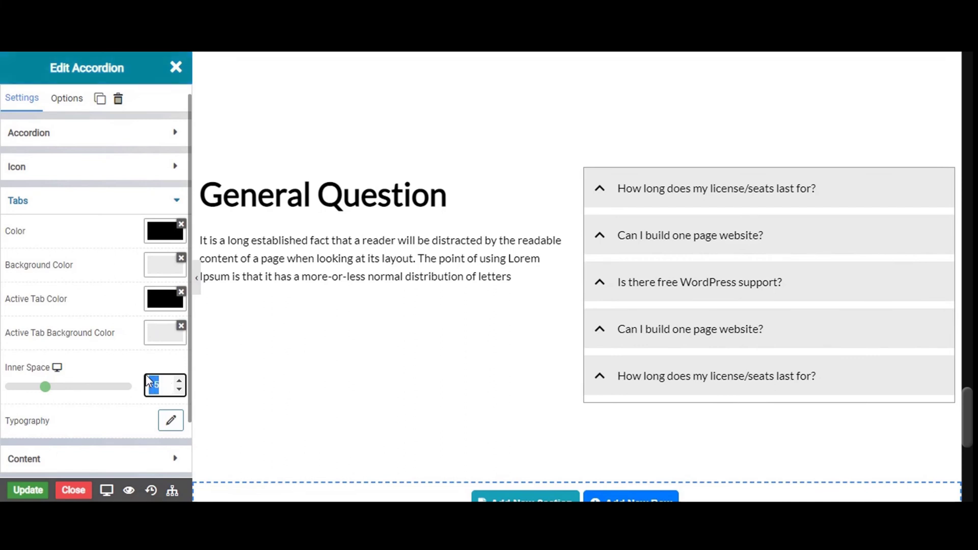
type("5")
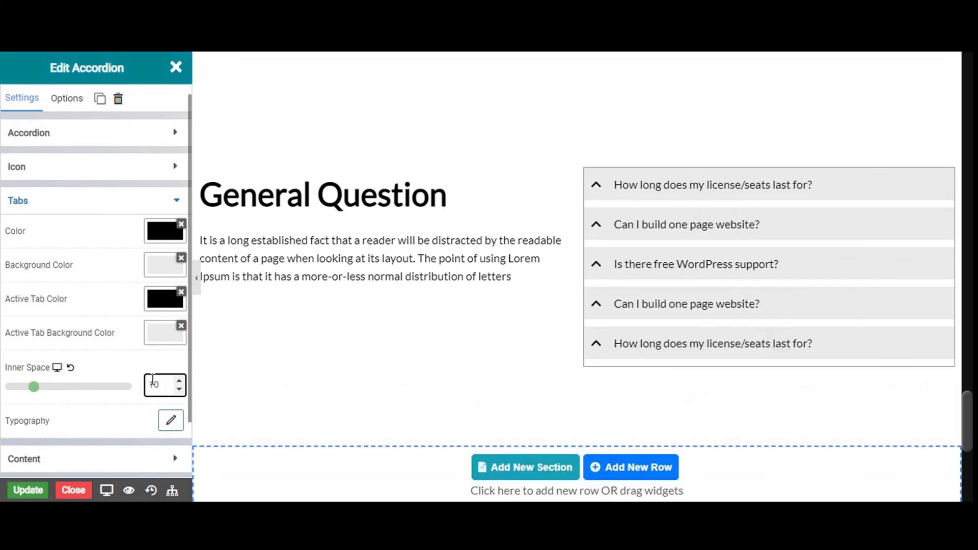
left_click_drag(164, 385, 149, 384)
type("2")
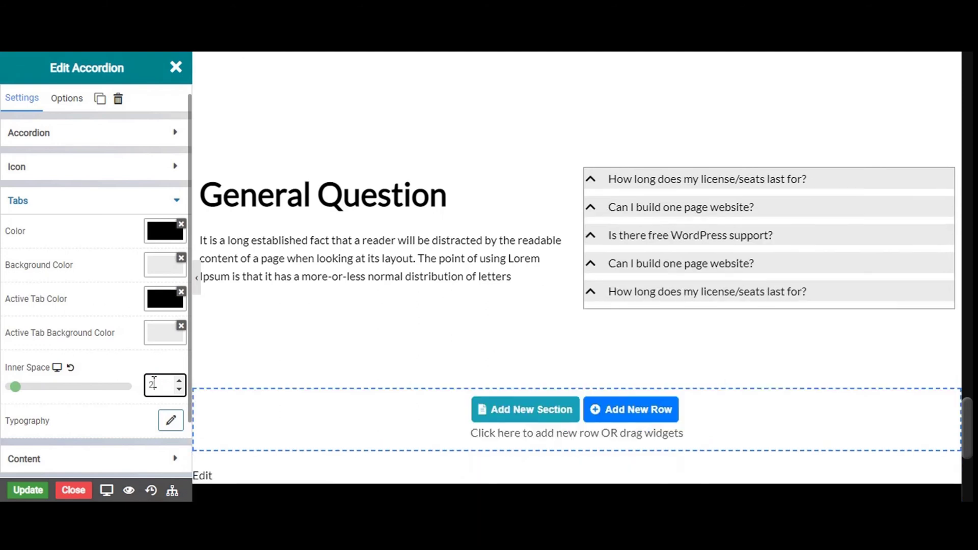
type("0")
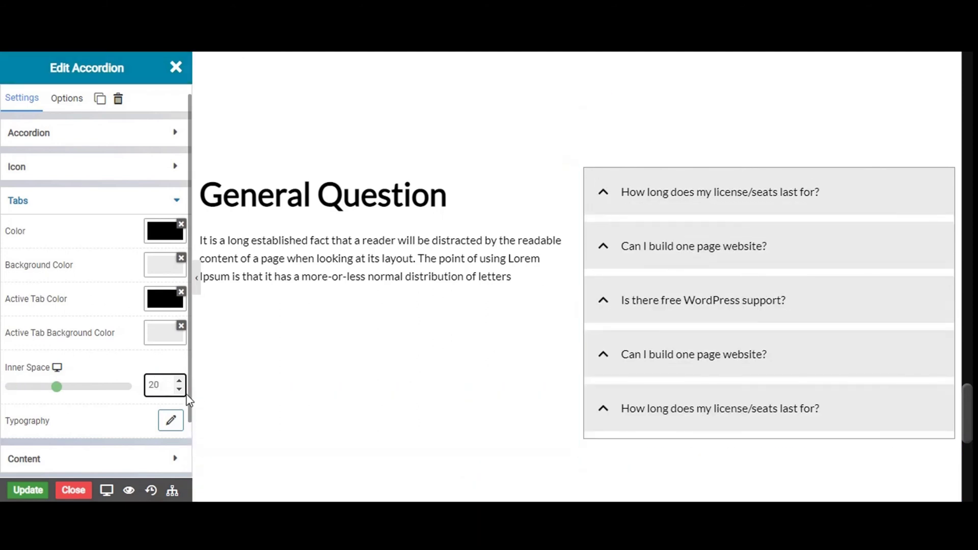
Set the inner space of the accordion tabs to 14.
double_click(180, 390)
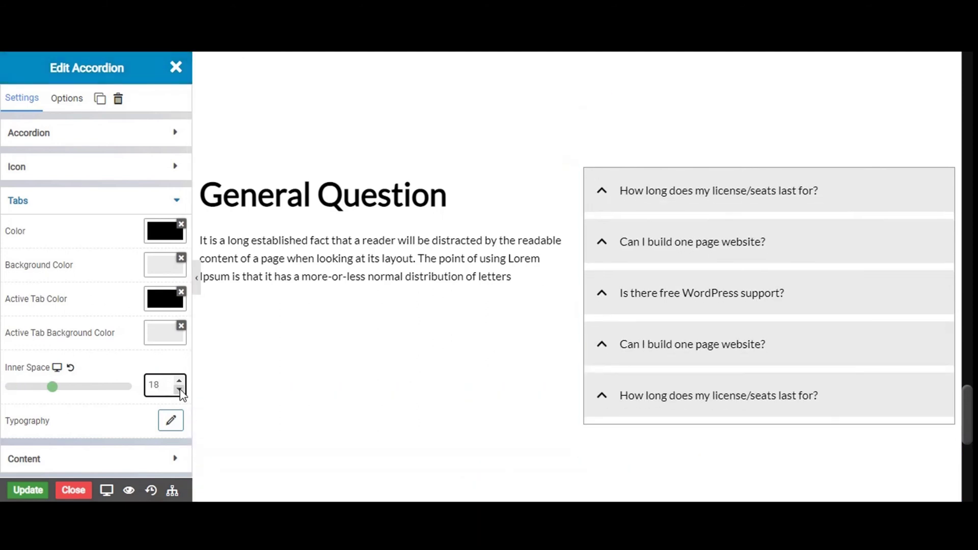
left_click(179, 390)
left_click(179, 390)
left_click(180, 390)
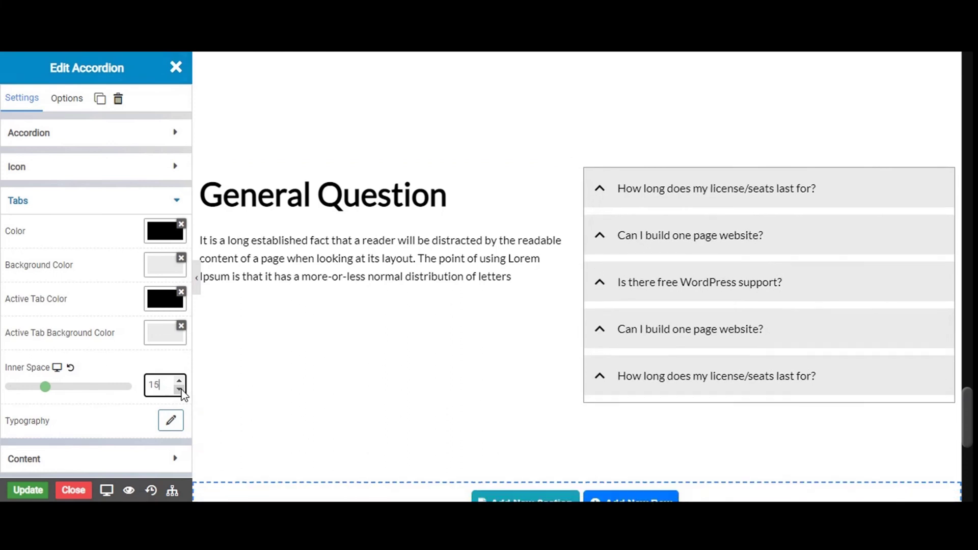
left_click(180, 390)
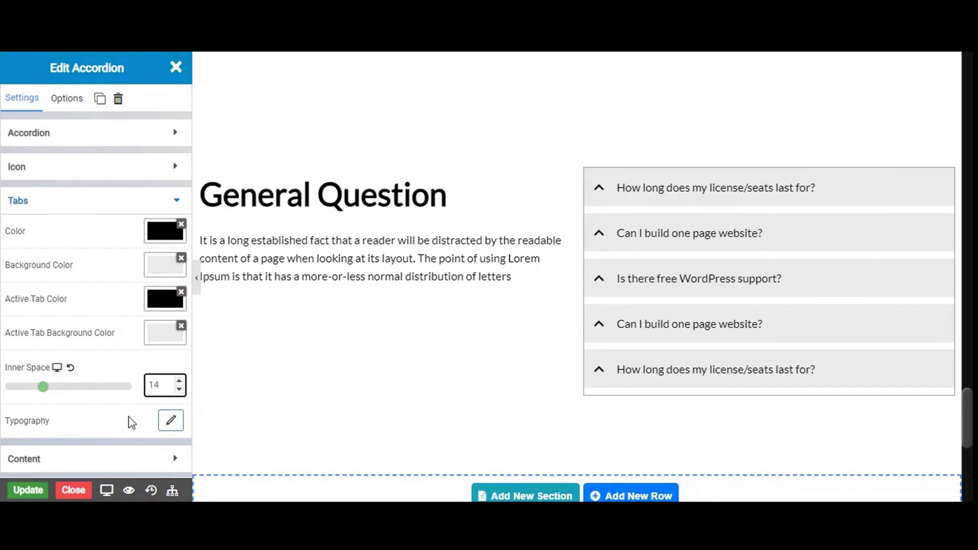
Look over the typography options available for the accordion tabs.
left_click(170, 421)
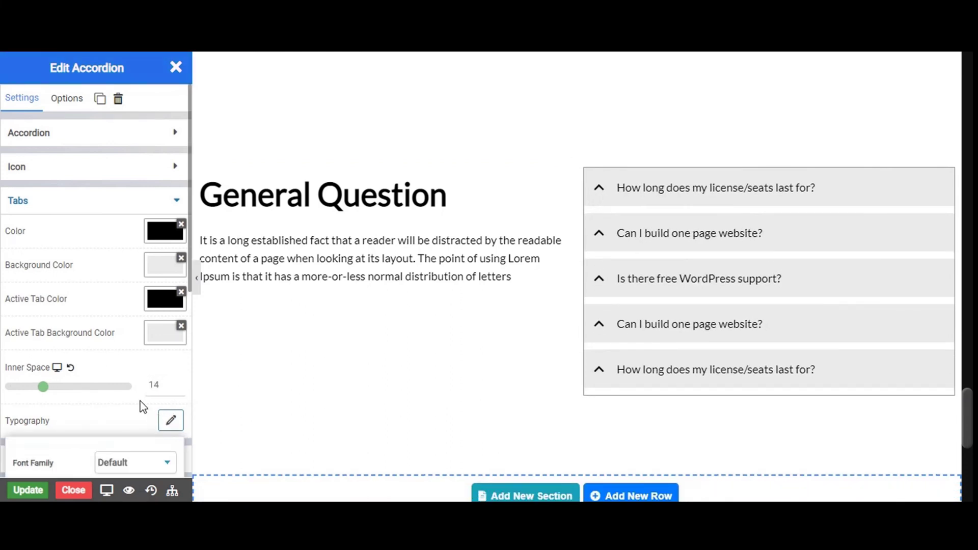
scroll(137, 387, "down", 6)
scroll(133, 193, "down", 1)
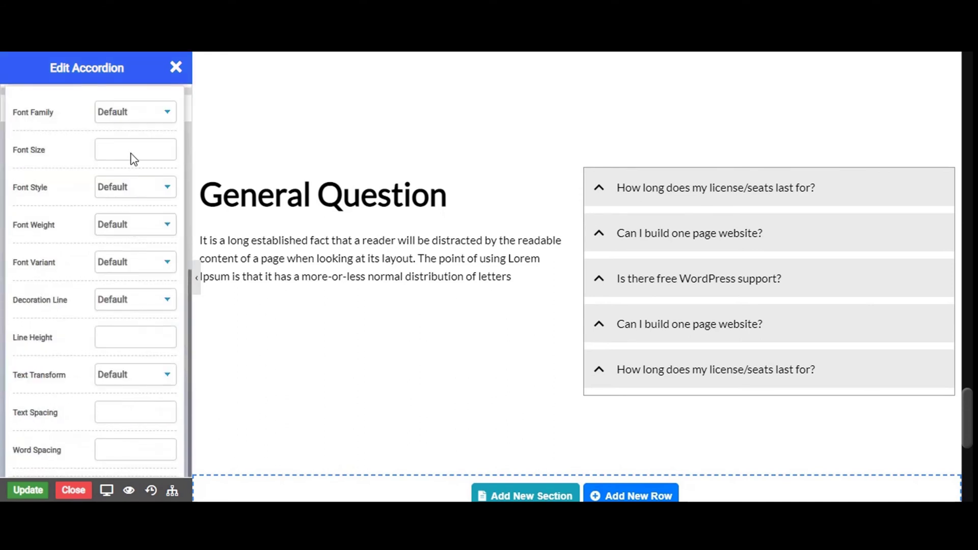
scroll(134, 317, "up", 3)
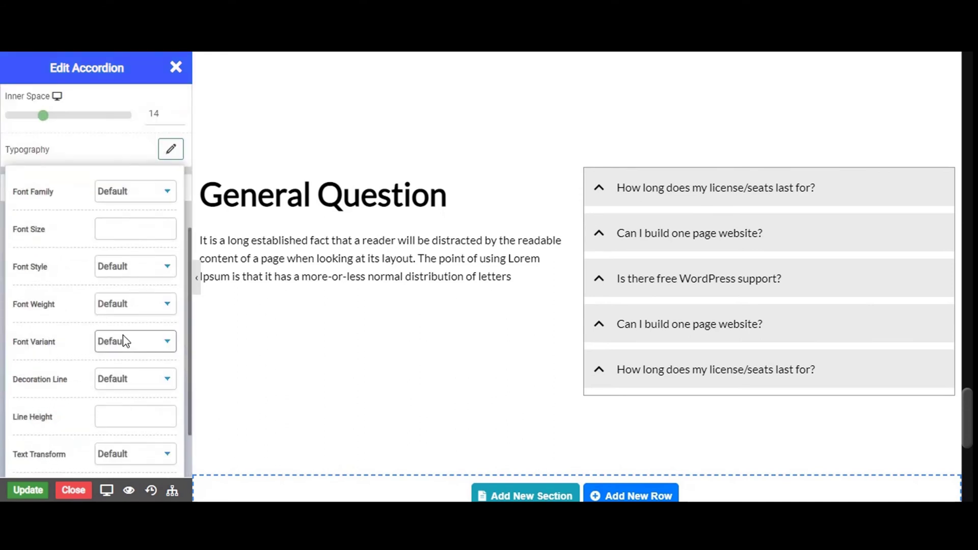
left_click(171, 232)
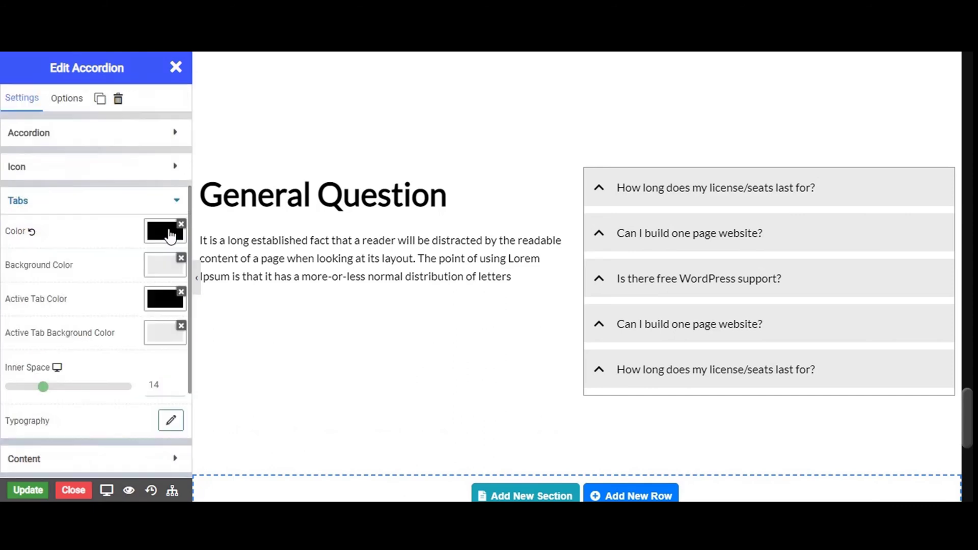
Set the accordion content's background color to #fafafab7 and expand the first question to check it.
left_click(52, 460)
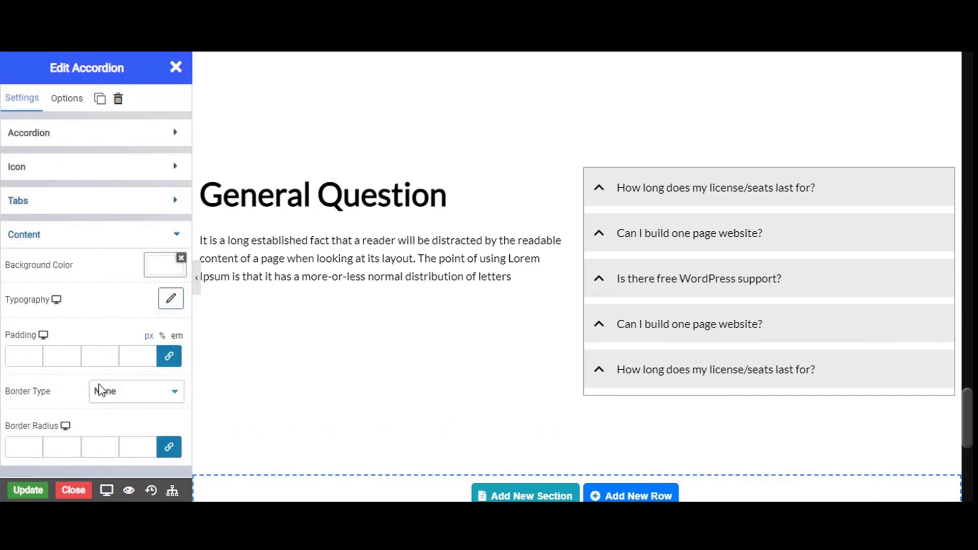
left_click(161, 268)
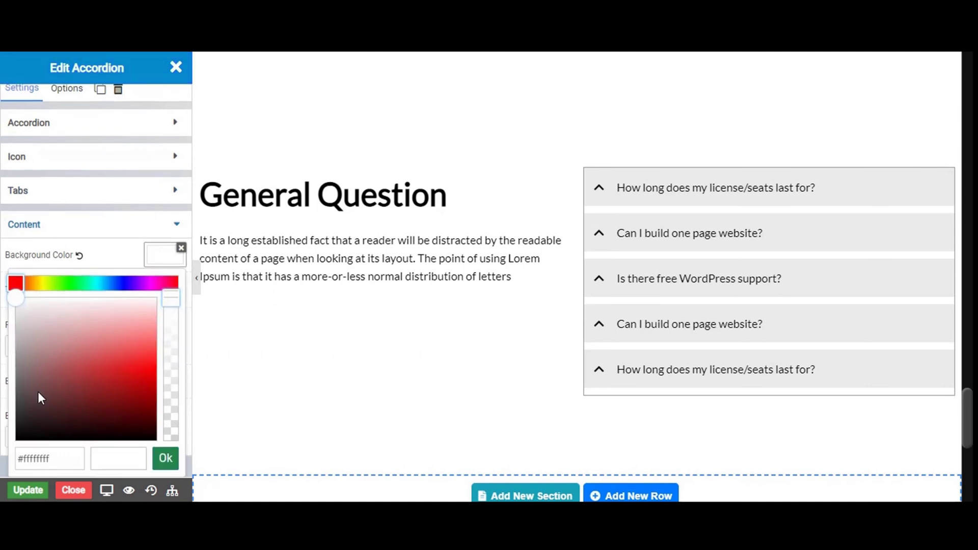
double_click(46, 460)
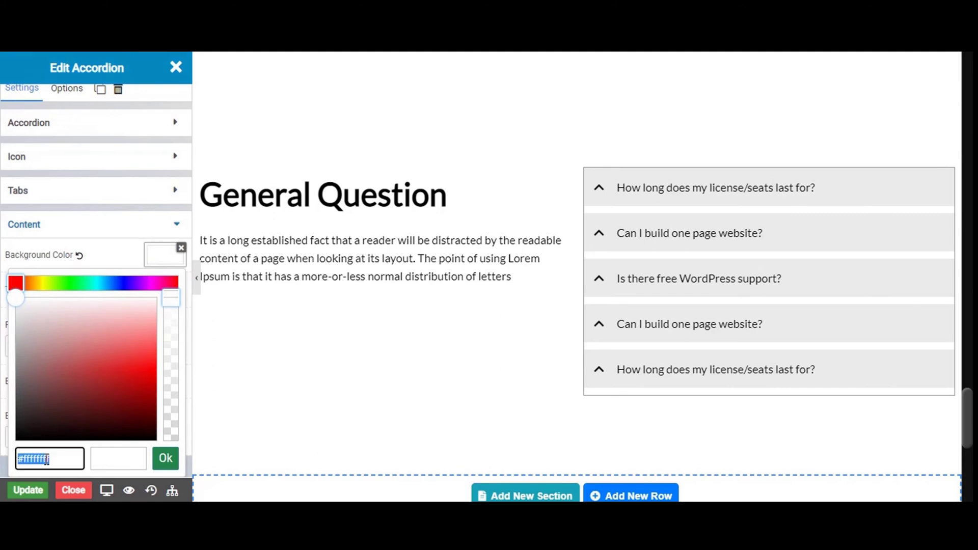
left_click(55, 459)
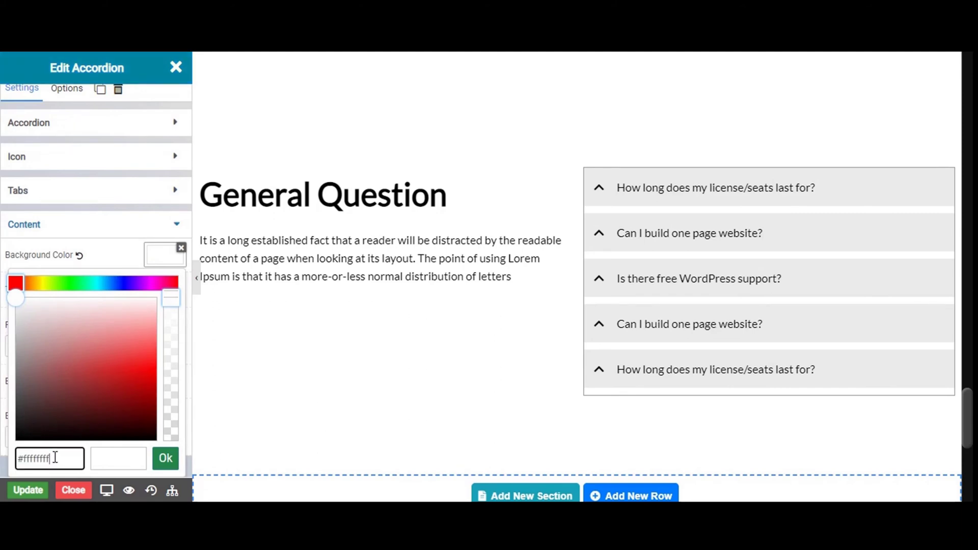
double_click(54, 459)
type("#fafafab7")
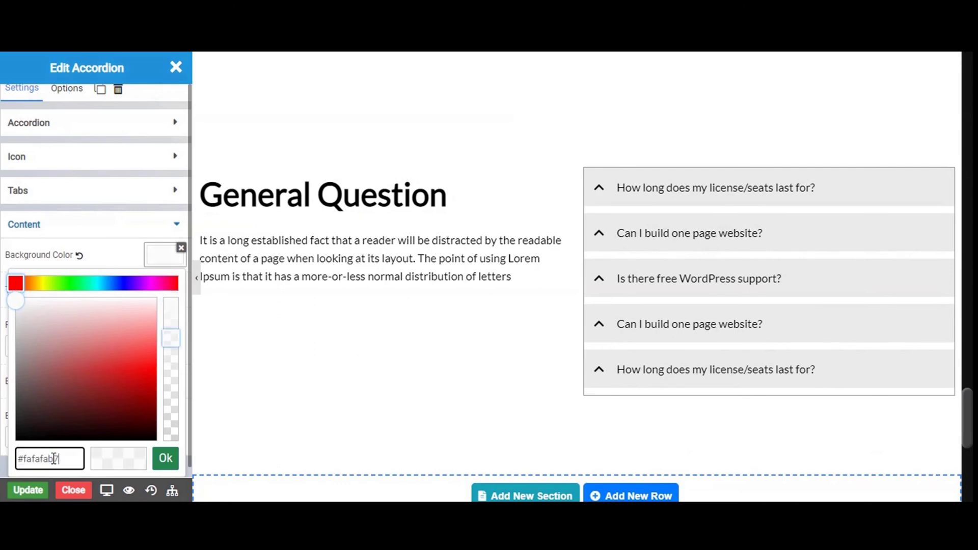
left_click(164, 461)
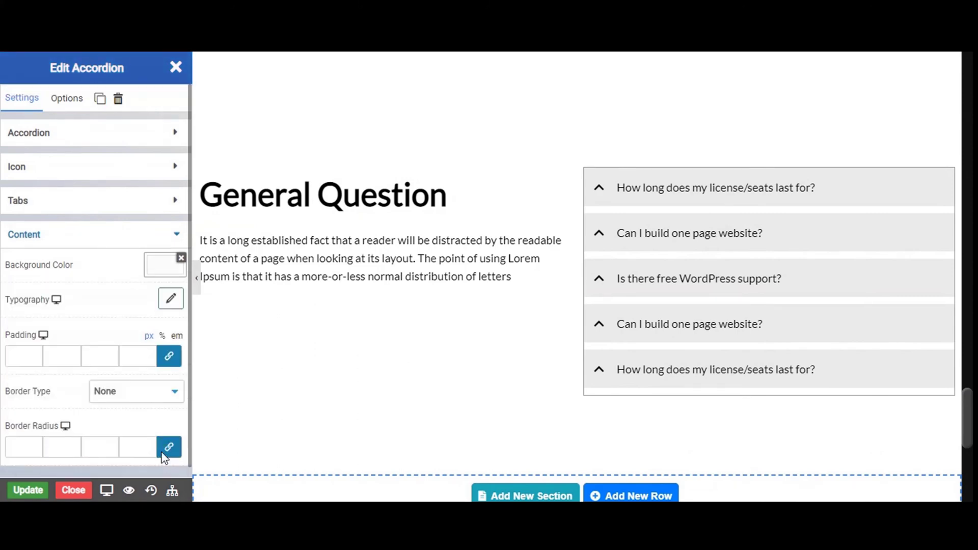
left_click(663, 202)
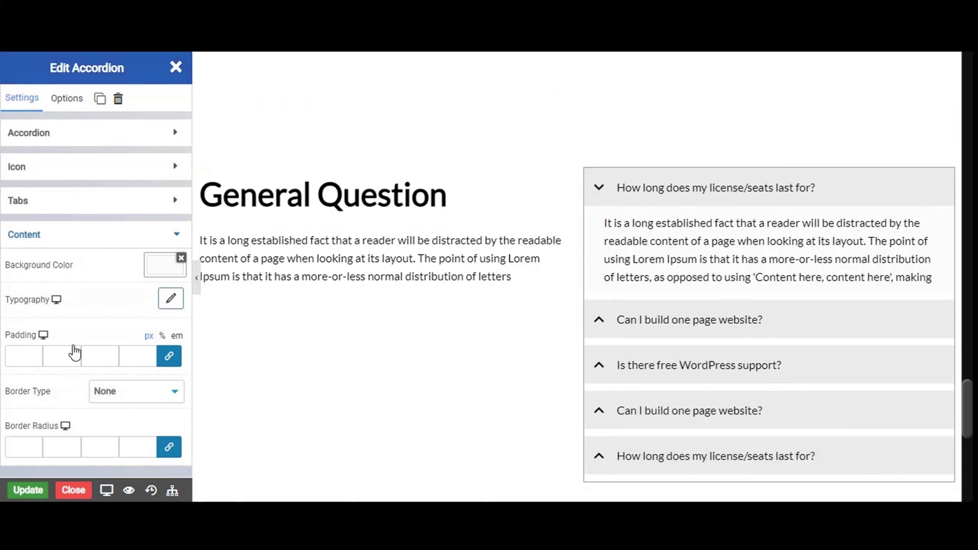
Look over the typography options available for the accordion content.
left_click(170, 299)
scroll(109, 337, "down", 5)
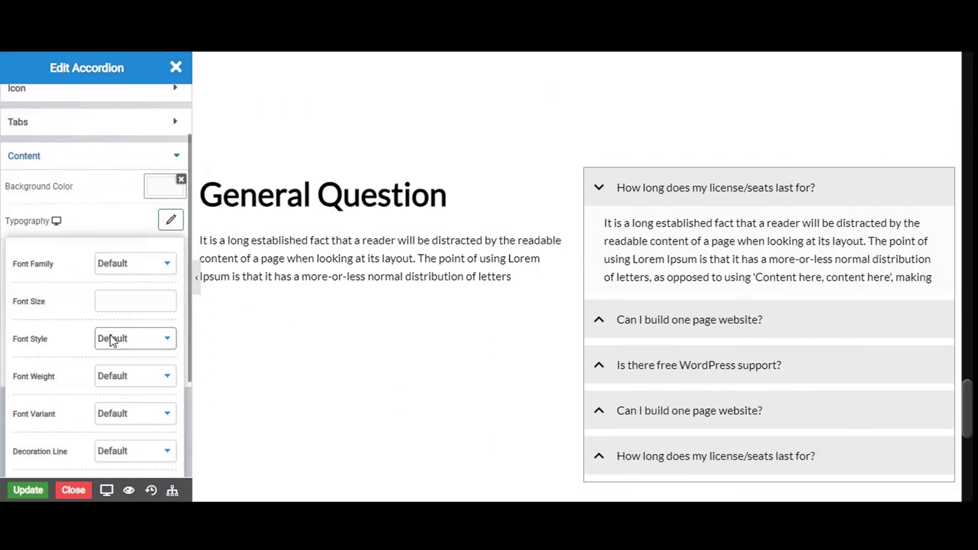
scroll(125, 305, "up", 5)
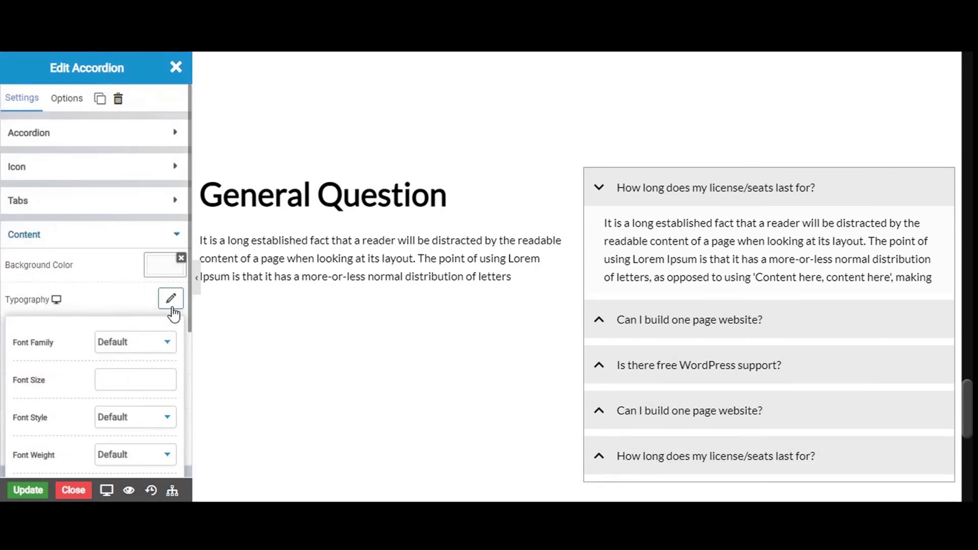
left_click(172, 309)
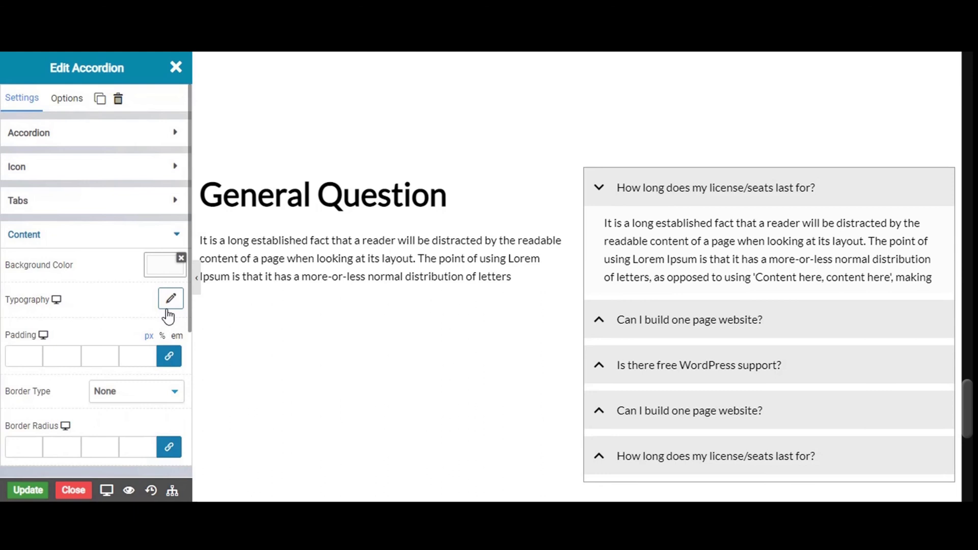
Set the accordion content's padding to 10 px on all sides and its border type to Solid.
left_click(17, 361)
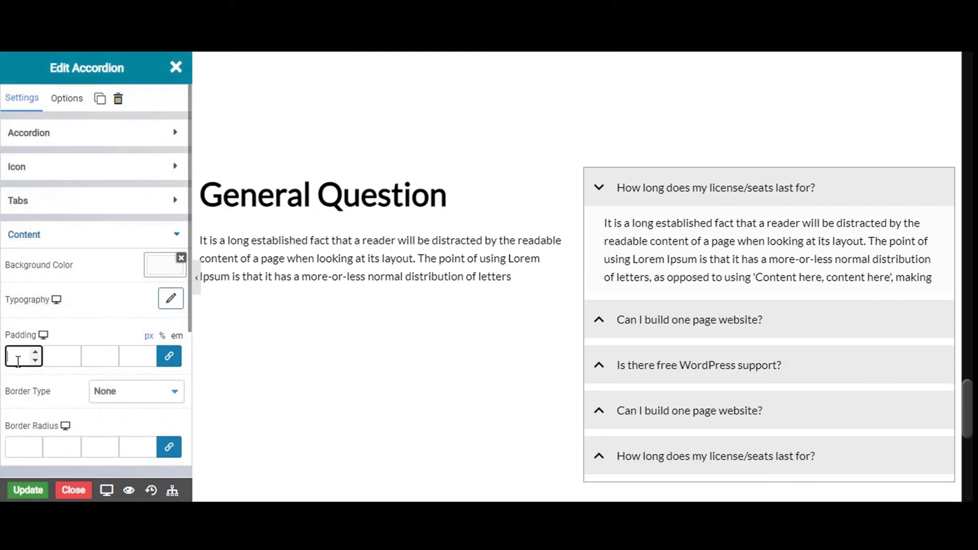
type("10")
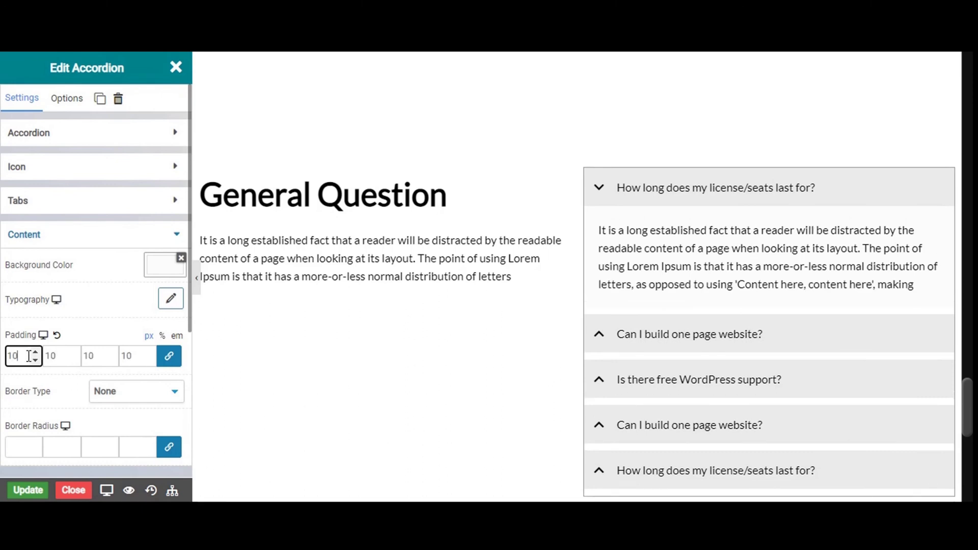
left_click(114, 389)
left_click(113, 389)
left_click(102, 391)
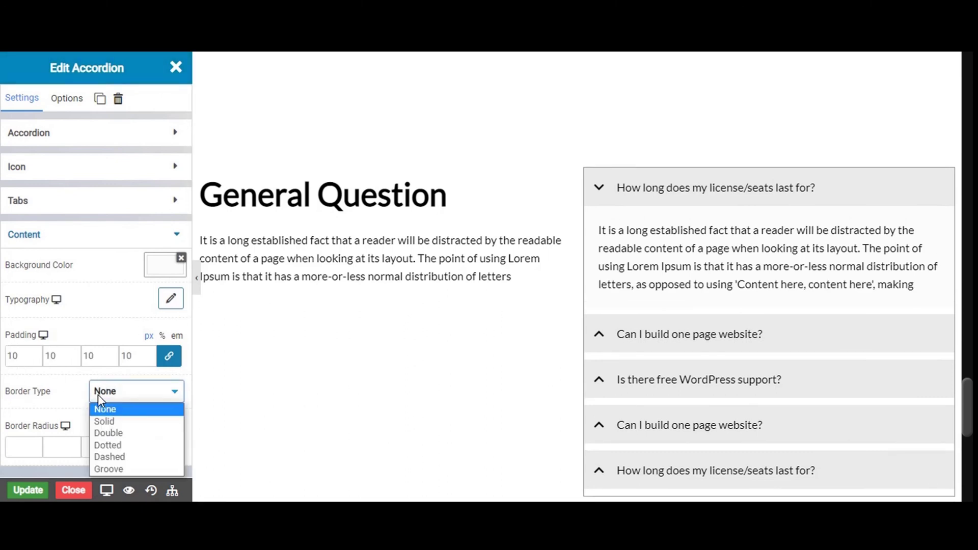
left_click(101, 432)
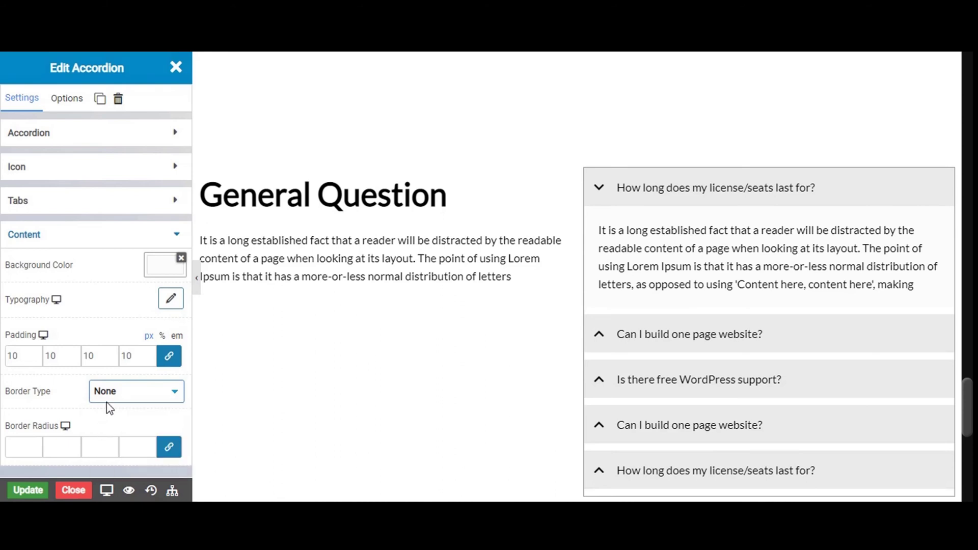
Try the Double border type for the accordion content, and return to Solid.
scroll(109, 407, "down", 2)
left_click(112, 311)
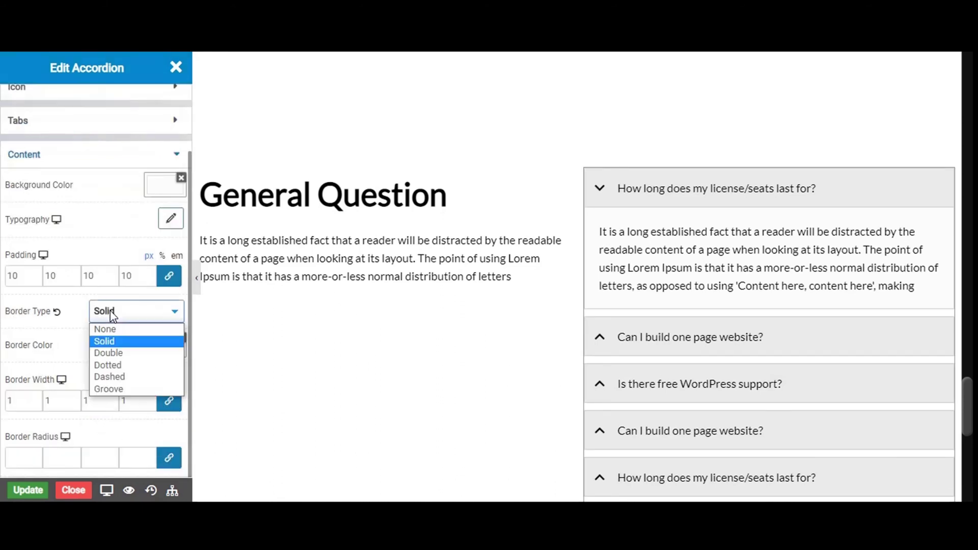
left_click(117, 354)
left_click(118, 313)
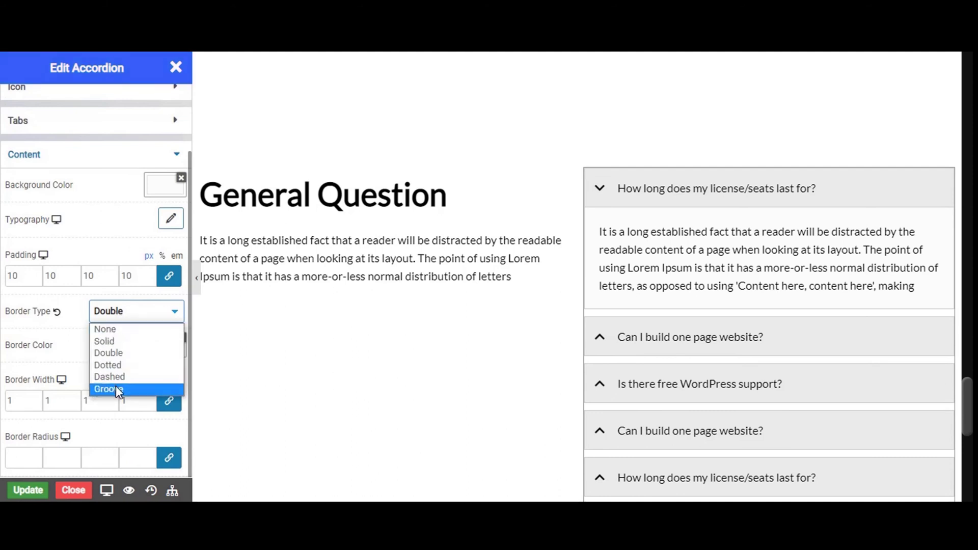
left_click(111, 339)
Set the accordion content's border width to 0 on all sides.
left_click(19, 400)
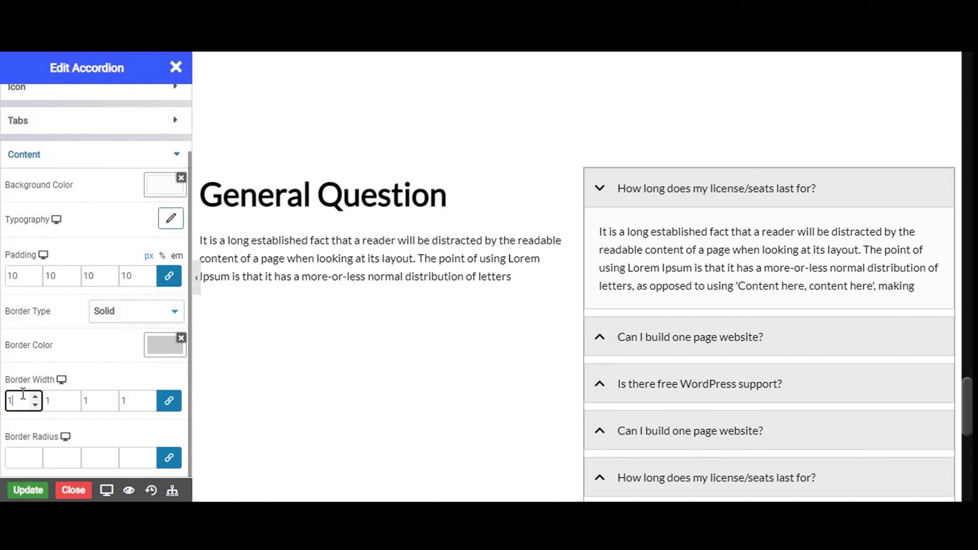
key("BackSpace")
type("0")
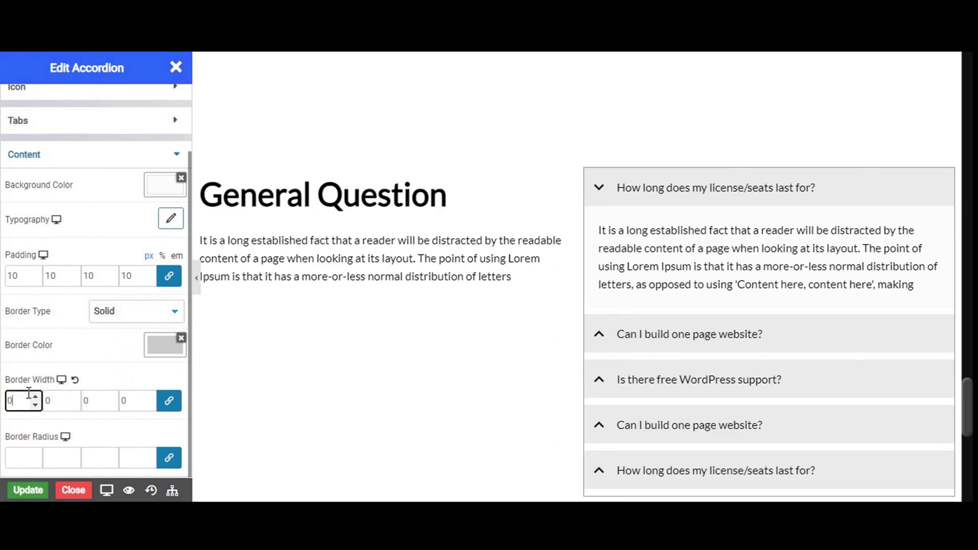
Try a border radius of 20 for the accordion content.
left_click(24, 451)
type("2")
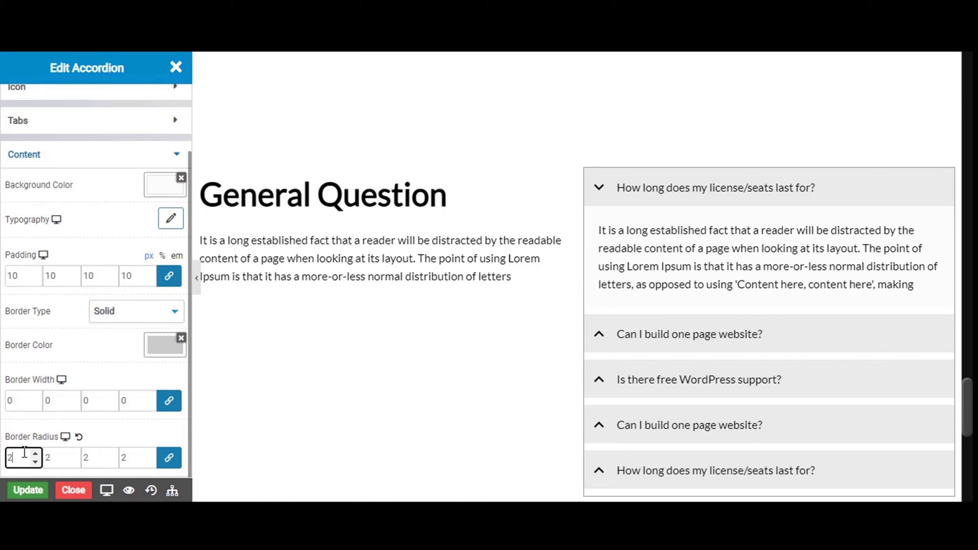
type("0")
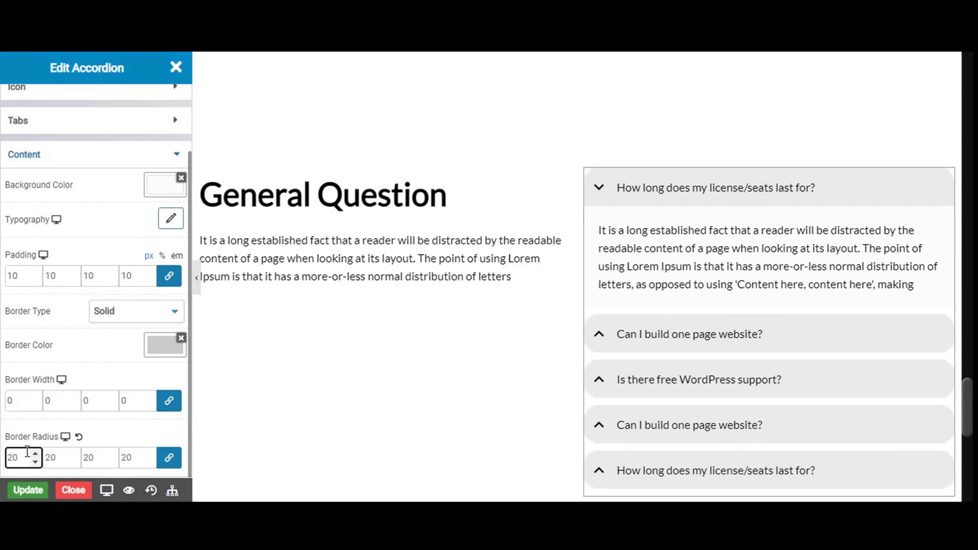
key("BackSpace")
key("BackSpace")
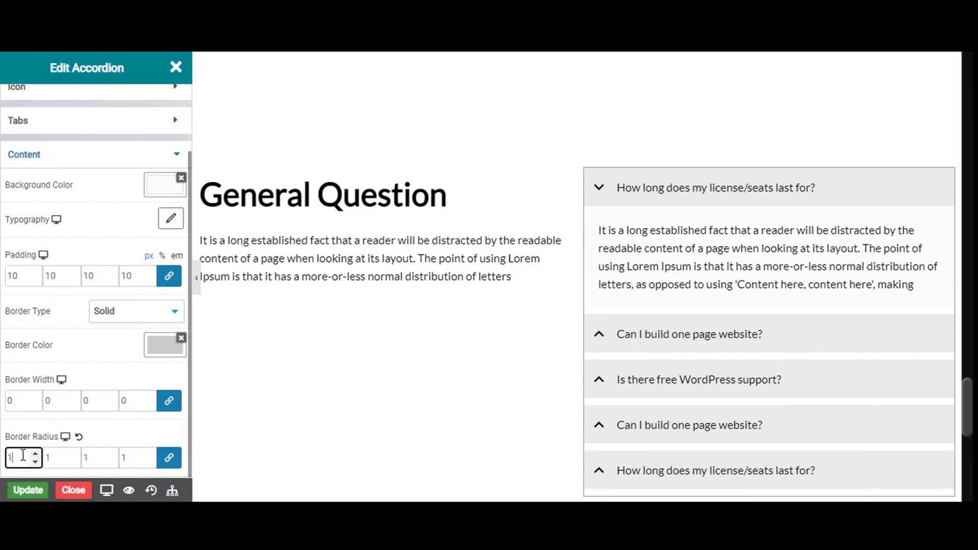
Set the content's border radius to 15 on all corners and collapse the first question.
type("15")
scroll(76, 403, "up", 2)
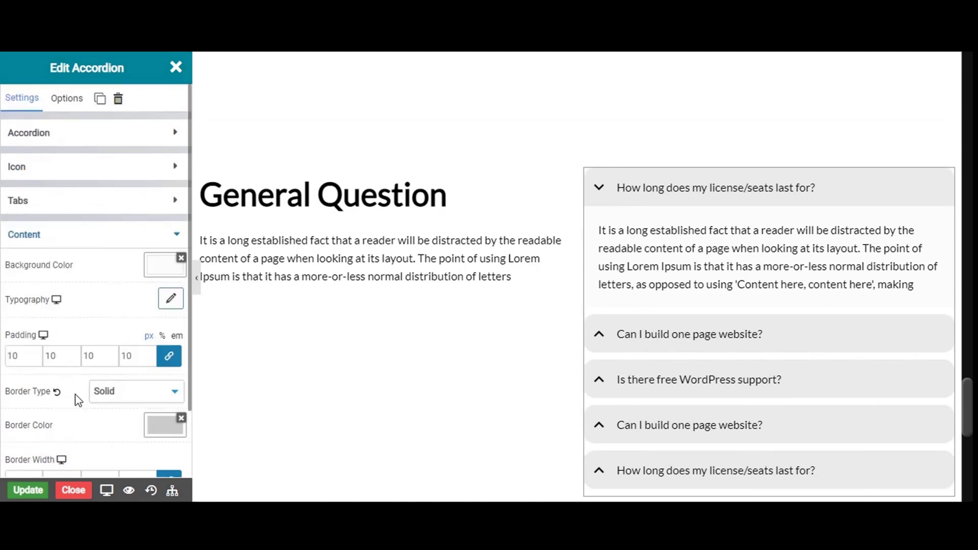
left_click(48, 234)
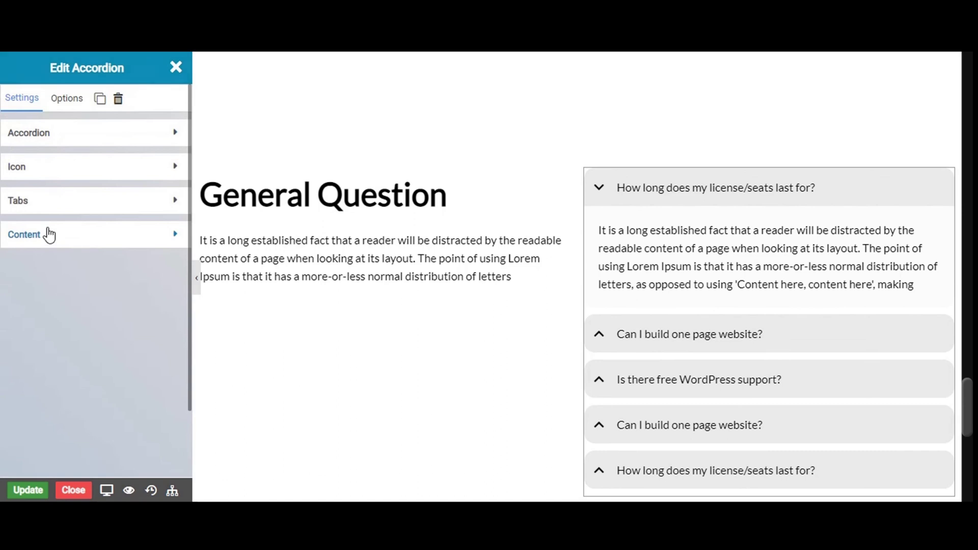
left_click(689, 190)
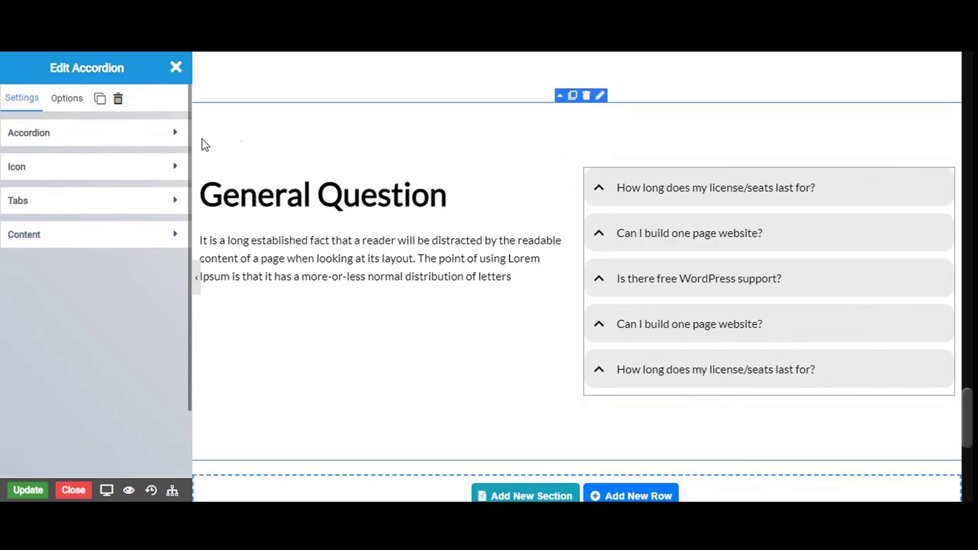
Try a solid #60c4dcff background color behind the whole accordion.
left_click(66, 99)
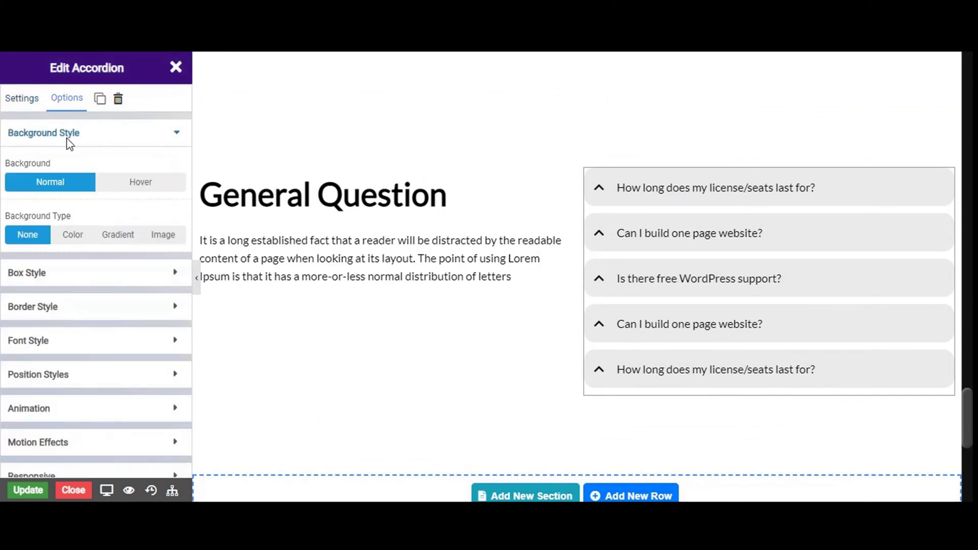
left_click(67, 239)
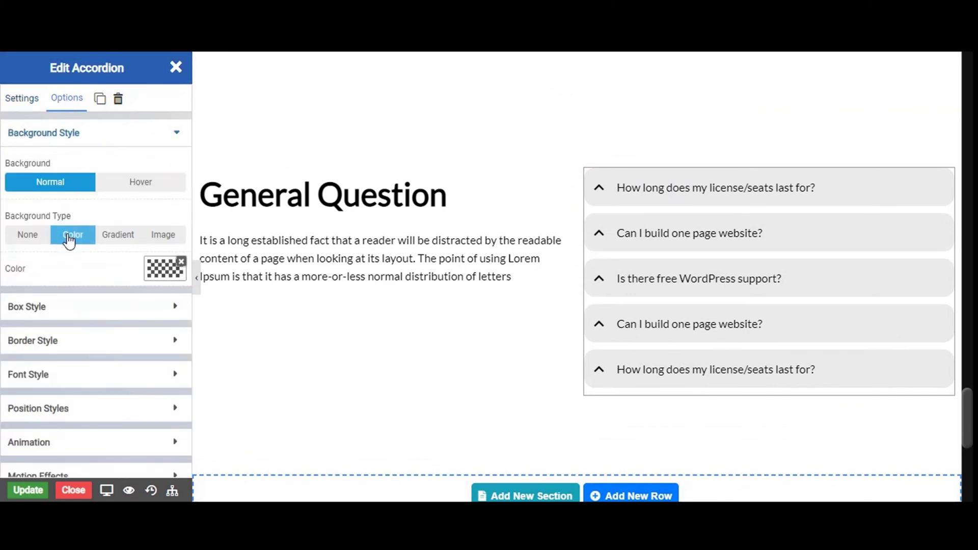
left_click(163, 268)
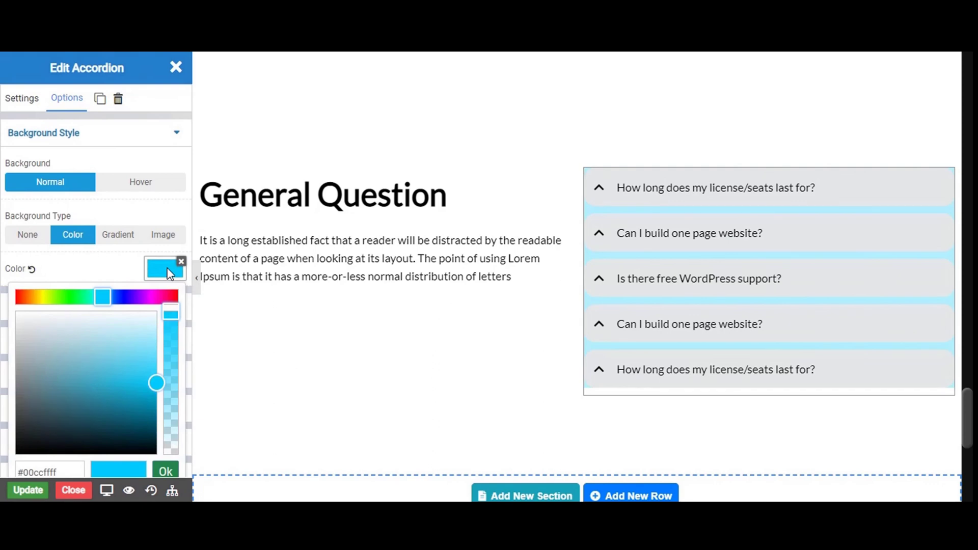
left_click(109, 329)
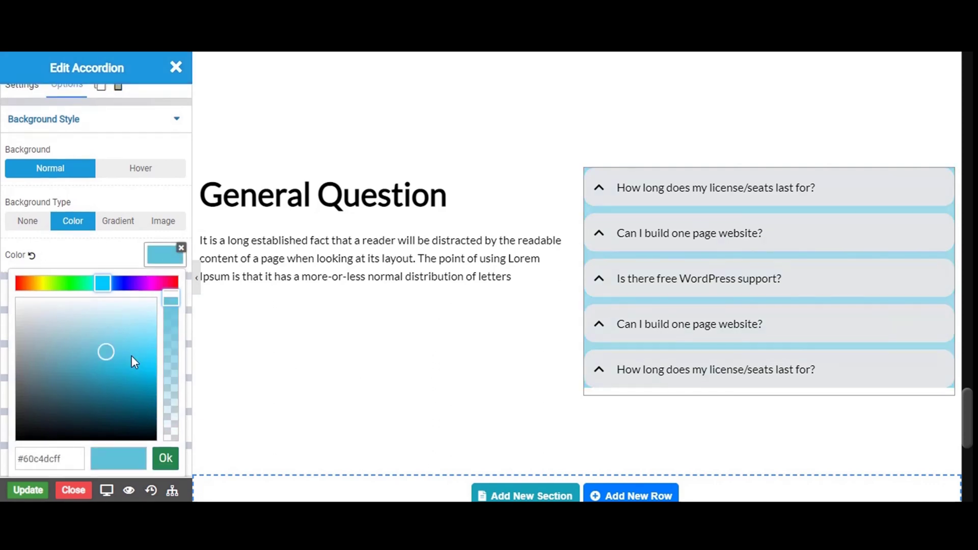
left_click(164, 460)
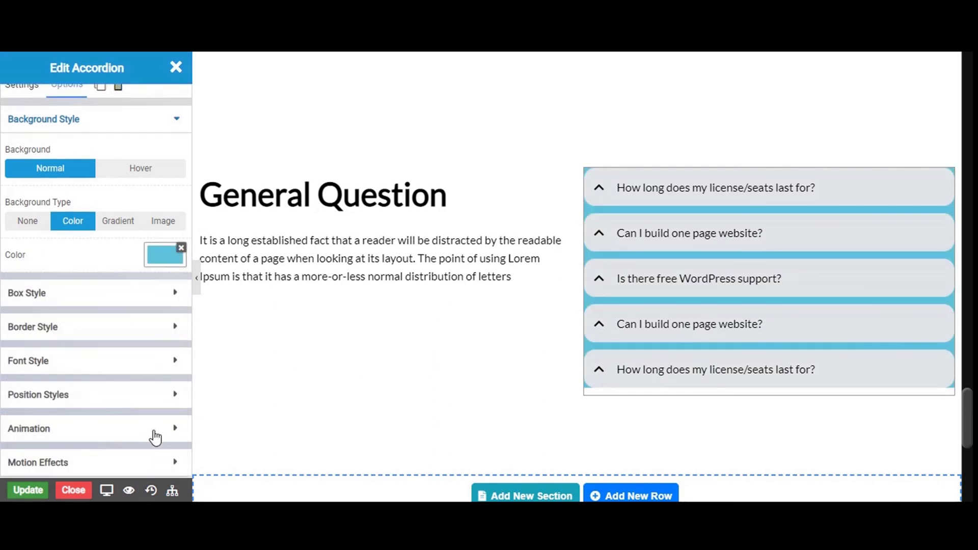
Try a gradient background behind the accordion and look over its angle, color and percentage settings.
left_click(132, 222)
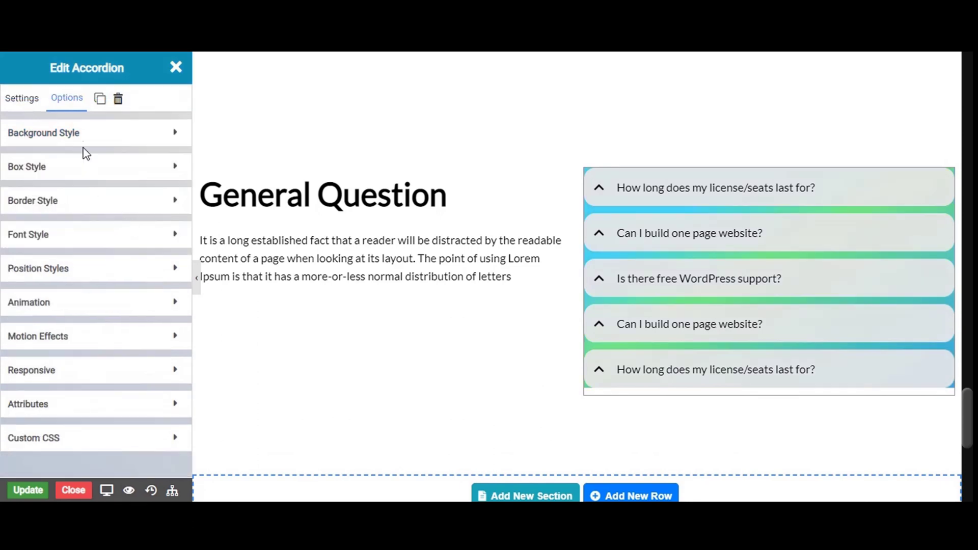
left_click(102, 142)
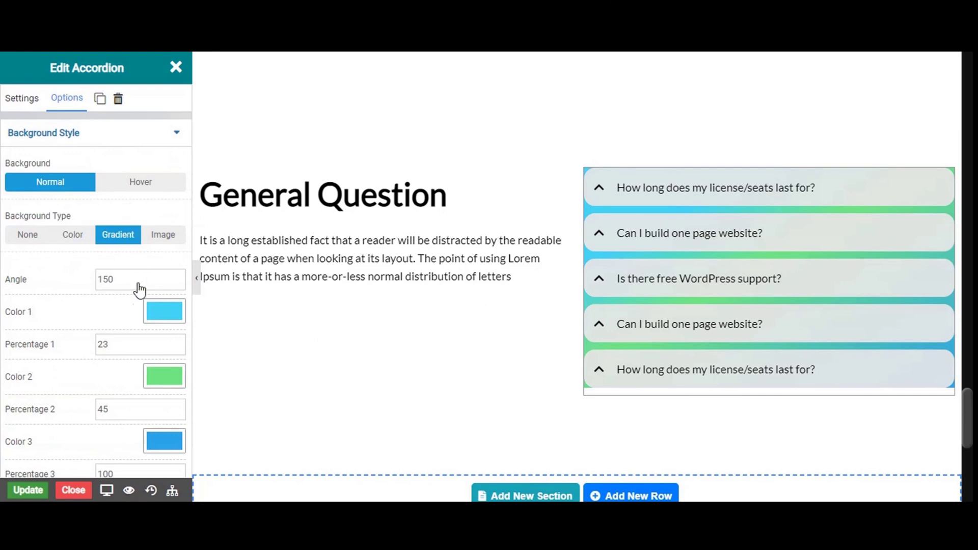
scroll(135, 305, "down", 2)
scroll(160, 304, "up", 2)
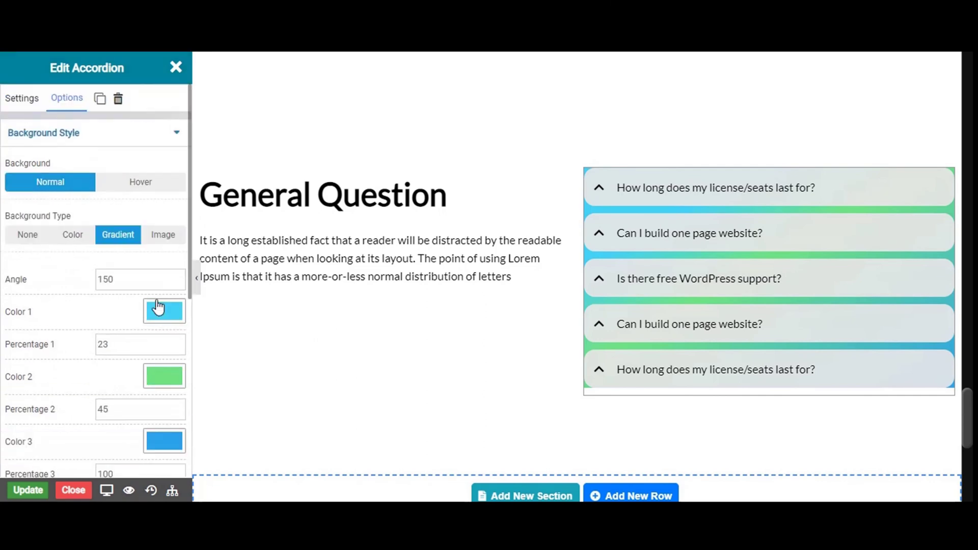
Switch the accordion's background type to Image and look over the attachment, position, repeat and size options.
left_click(160, 244)
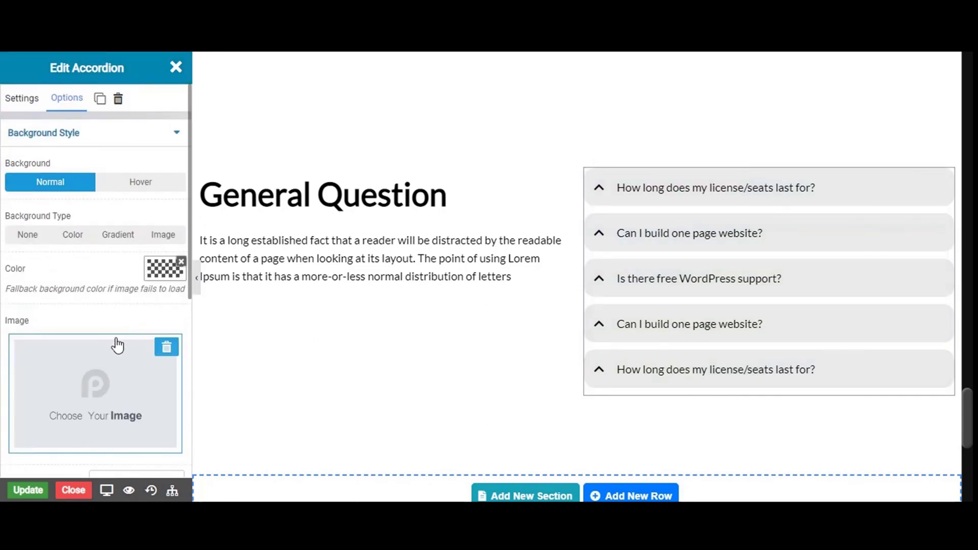
scroll(117, 341, "down", 2)
scroll(94, 388, "down", 1)
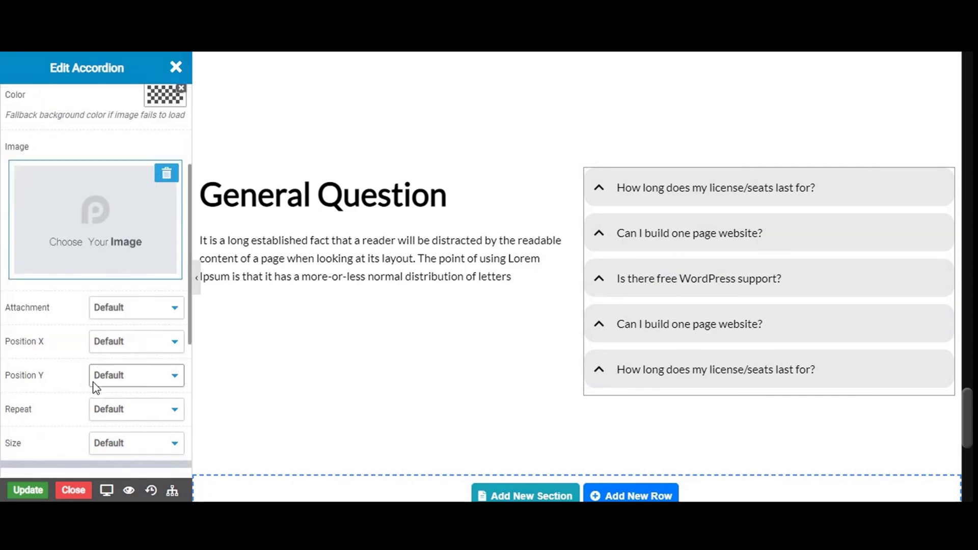
scroll(95, 388, "up", 3)
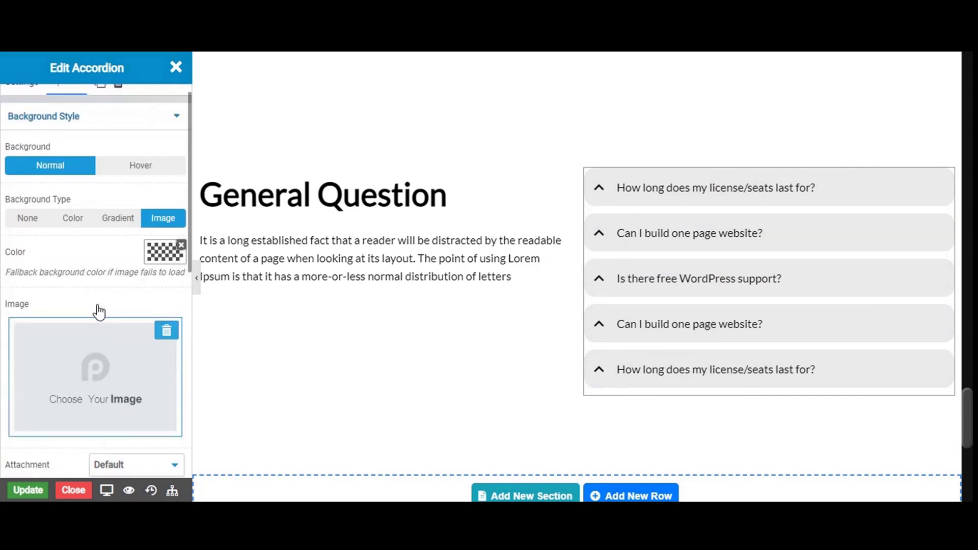
Reset the accordion's background type to None and look over the Box Style margin, padding, z-index and shadow options.
left_click(27, 219)
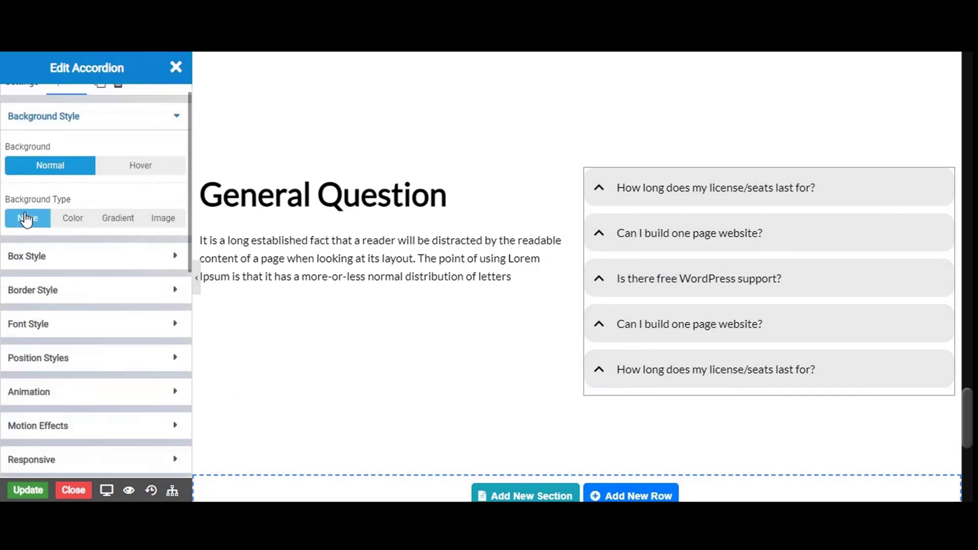
left_click(65, 257)
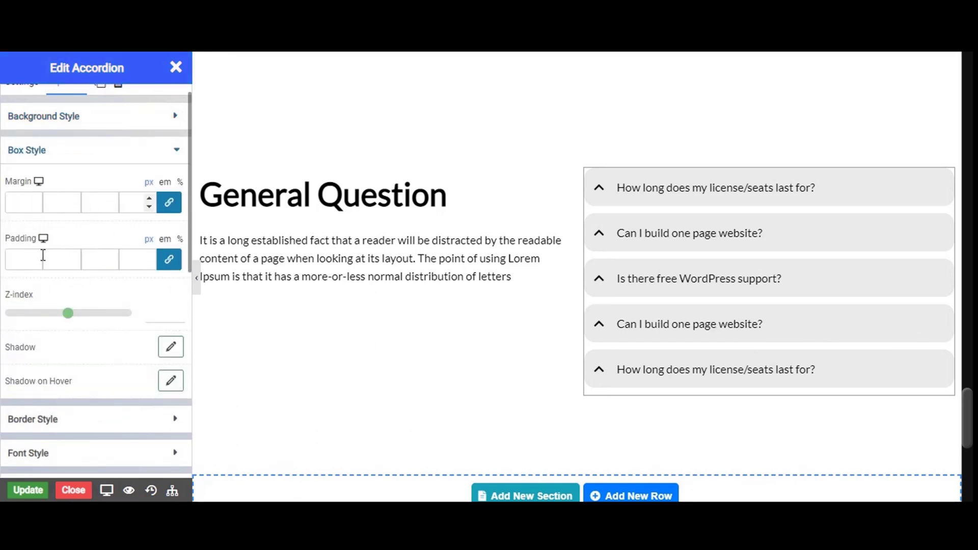
left_click(170, 348)
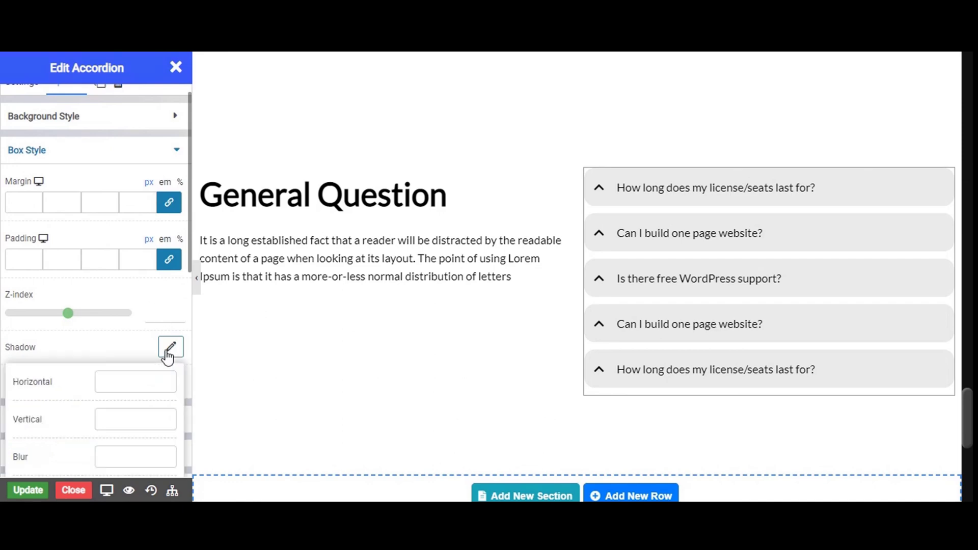
scroll(142, 340, "down", 2)
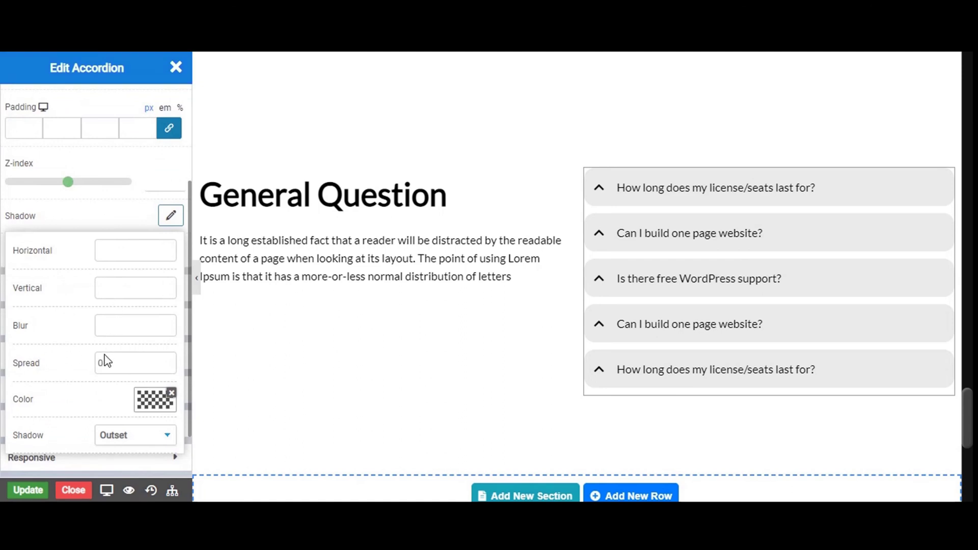
left_click(171, 217)
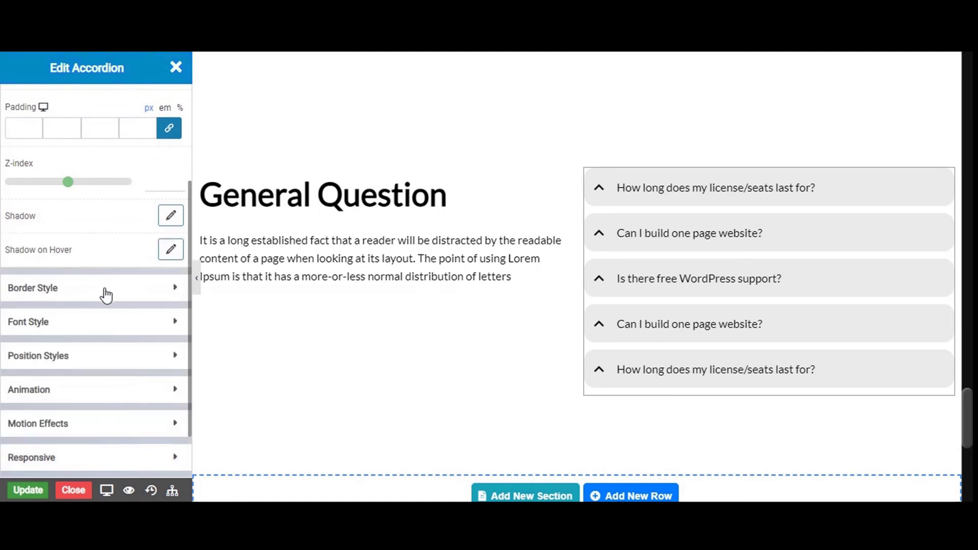
scroll(100, 240, "up", 3)
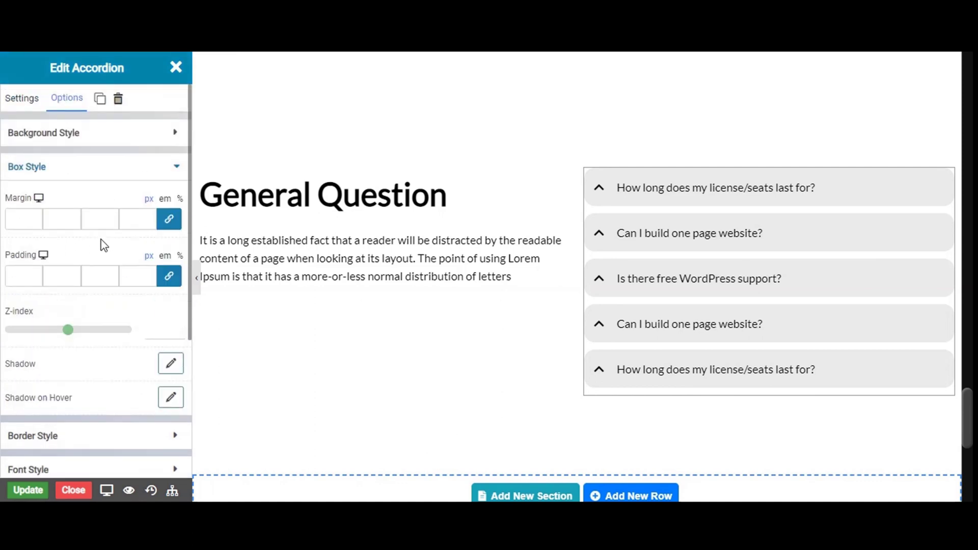
scroll(97, 204, "down", 2)
scroll(112, 271, "up", 2)
left_click(94, 171)
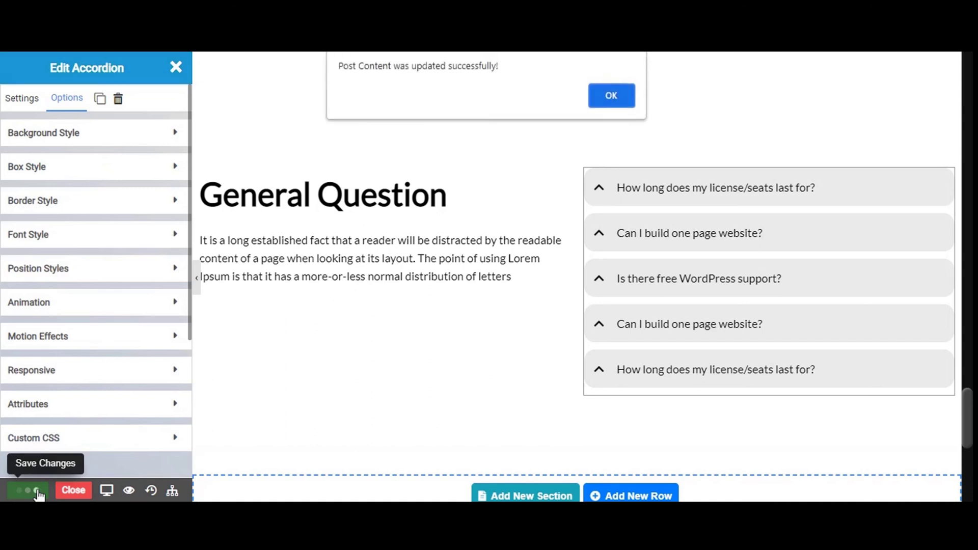
Save the page changes and open the page preview at the General Question section.
left_click(608, 106)
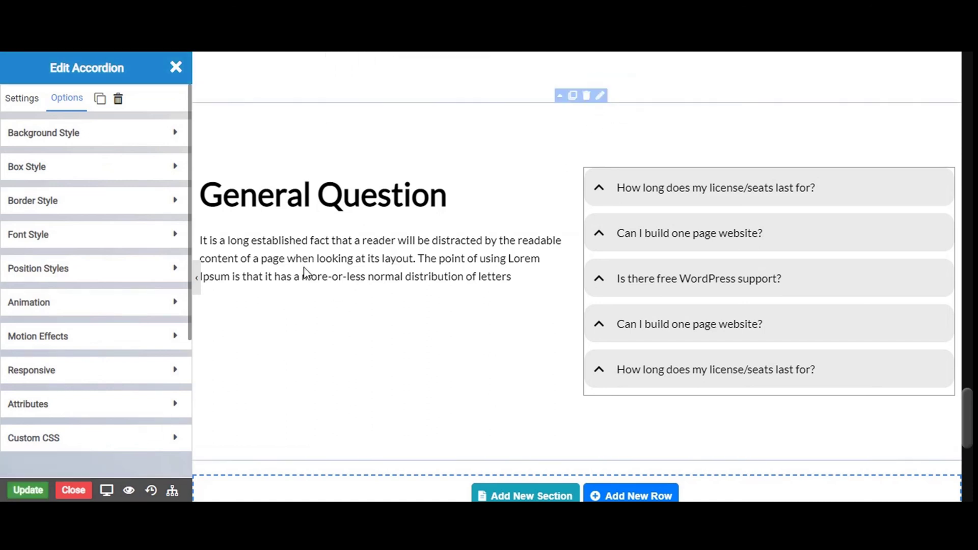
left_click(129, 492)
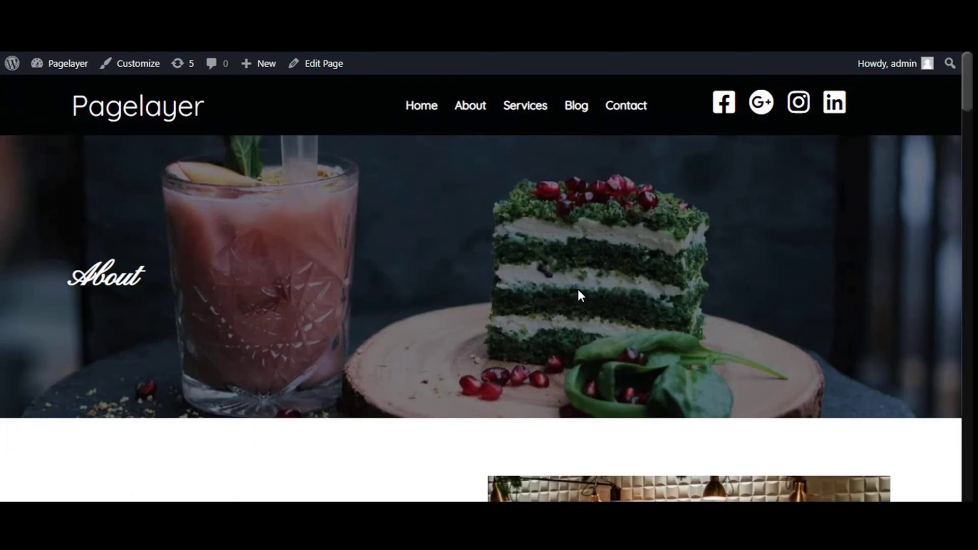
scroll(578, 290, "down", 12)
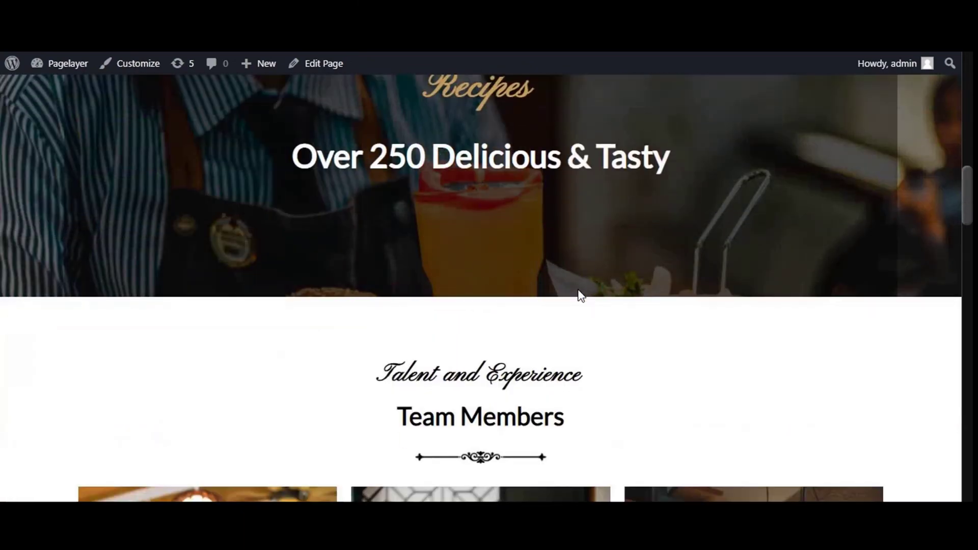
scroll(579, 295, "down", 15)
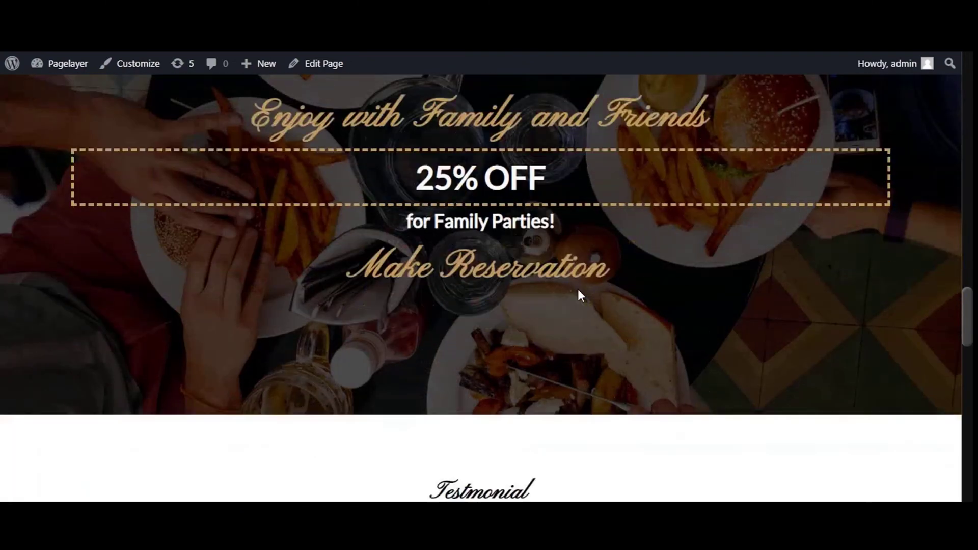
scroll(579, 294, "down", 15)
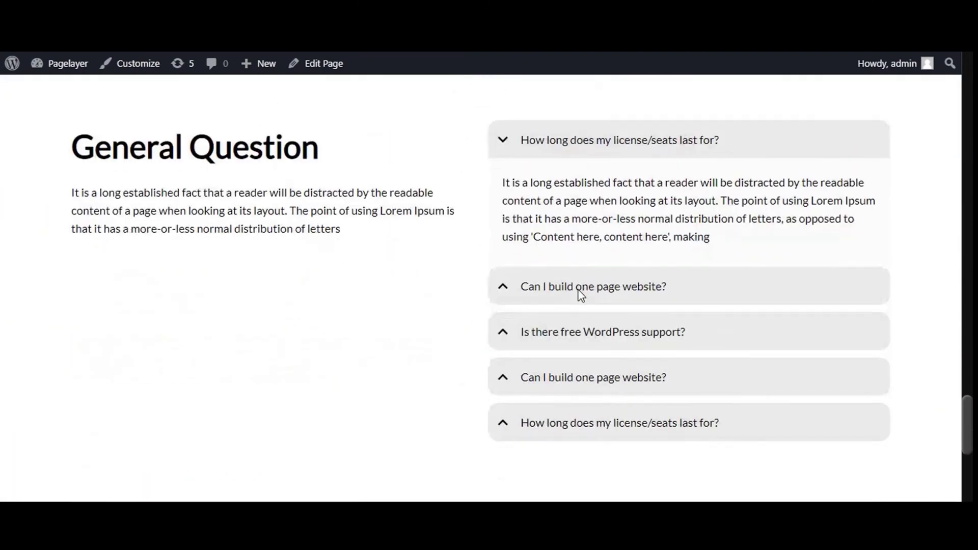
Test the accordion on the previewed page by expanding and collapsing its five questions one after another.
left_click(618, 139)
left_click(617, 186)
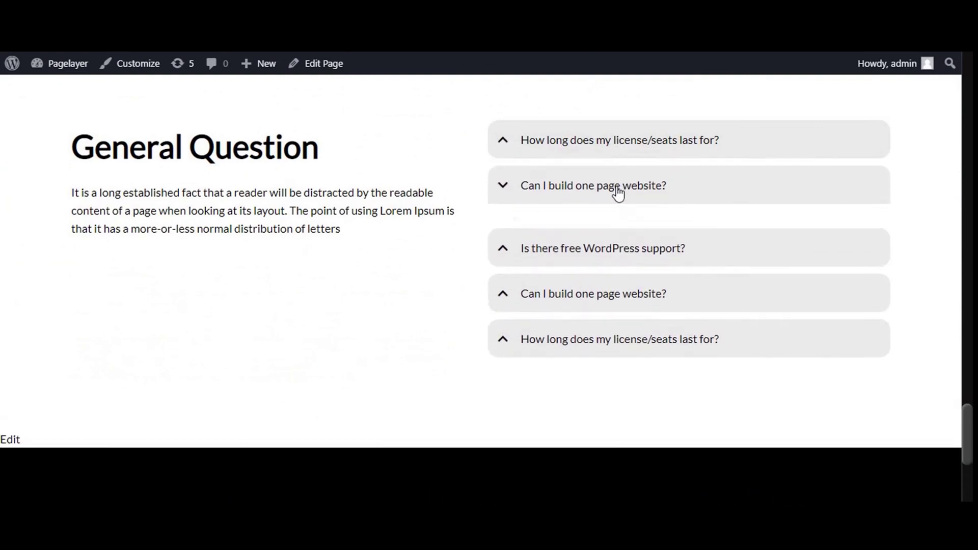
left_click(629, 187)
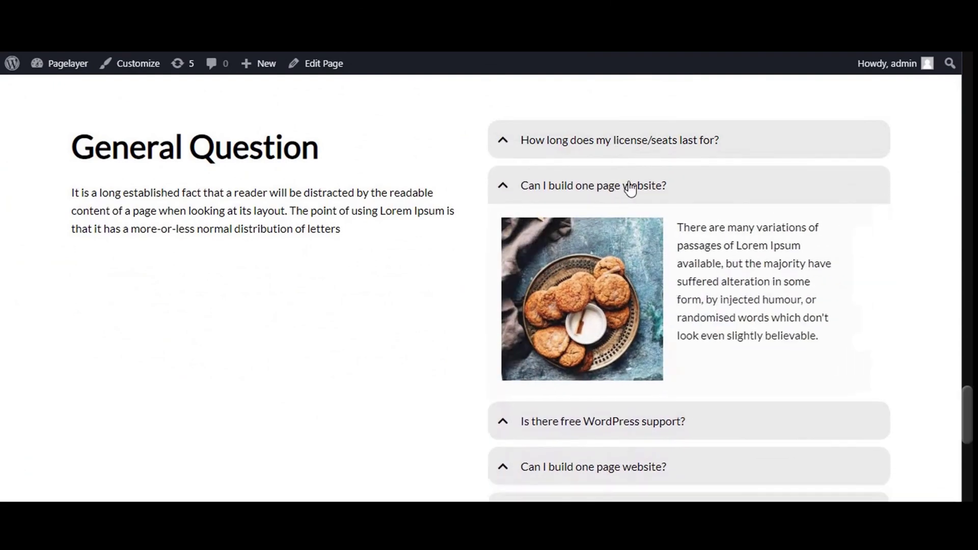
left_click(621, 241)
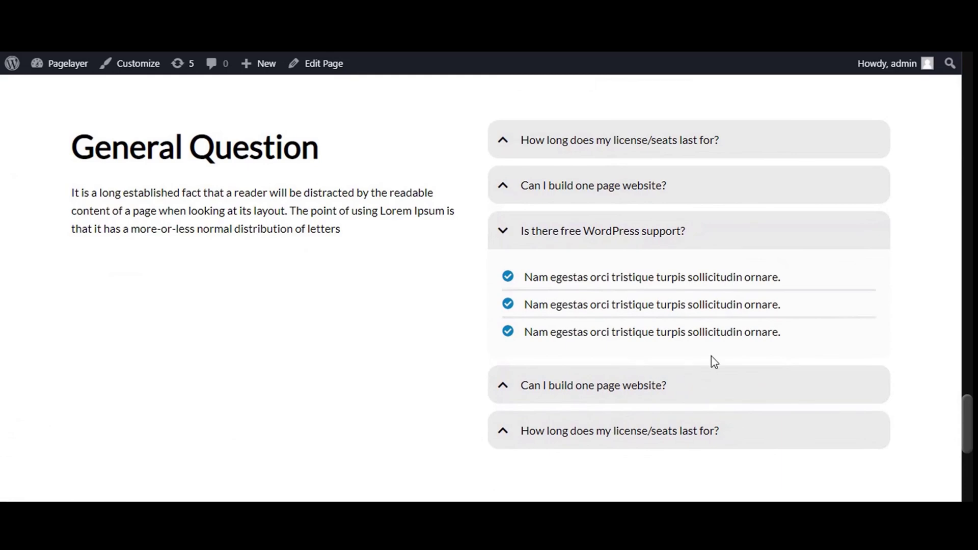
left_click(709, 245)
left_click(702, 278)
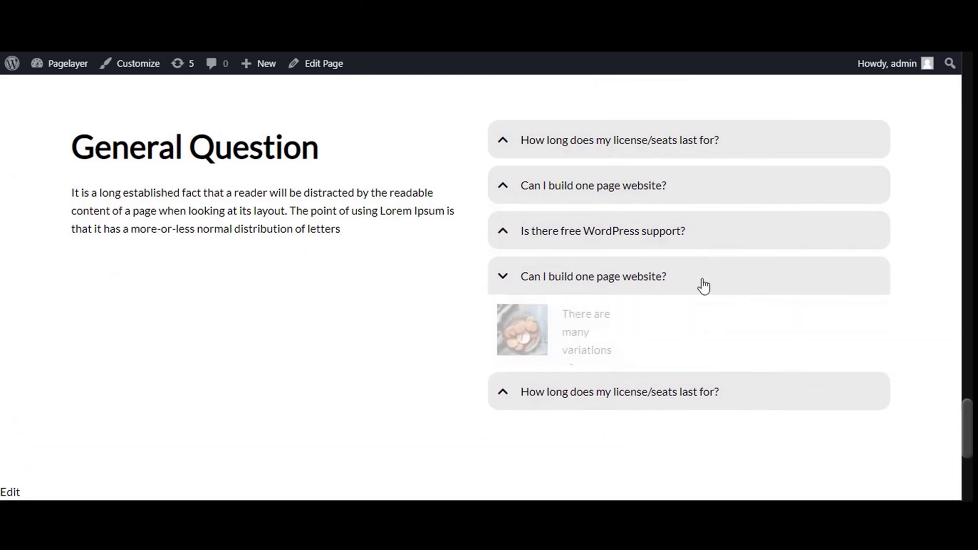
scroll(709, 339, "down", 3)
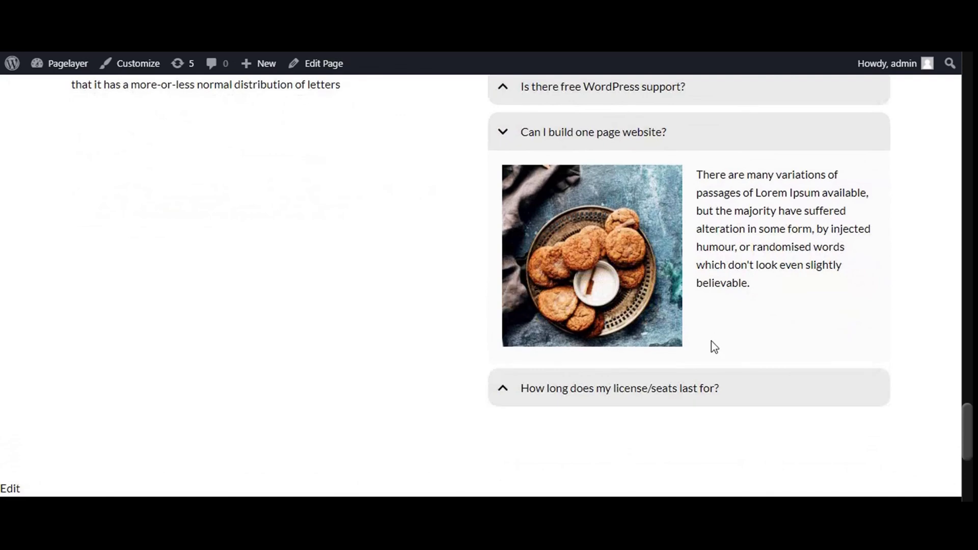
left_click(705, 145)
left_click(709, 175)
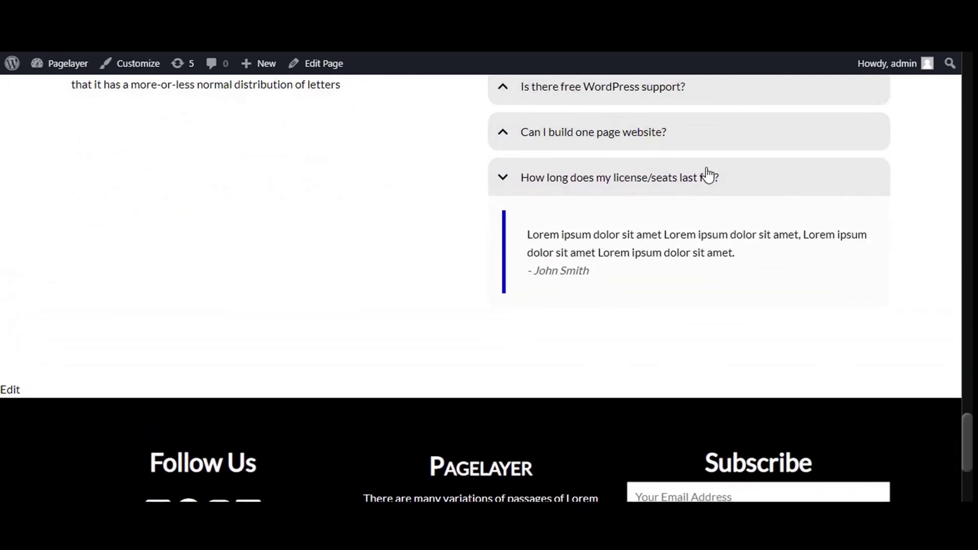
left_click(707, 176)
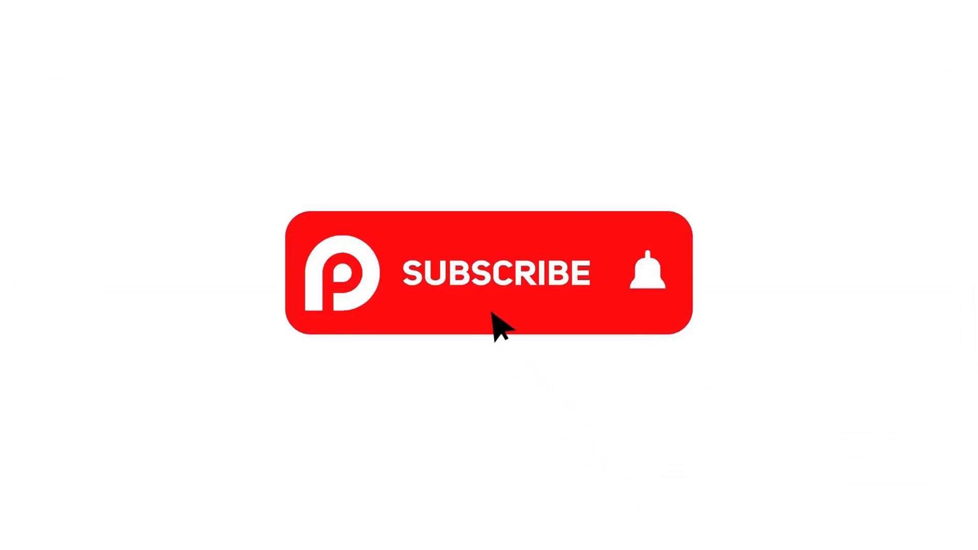